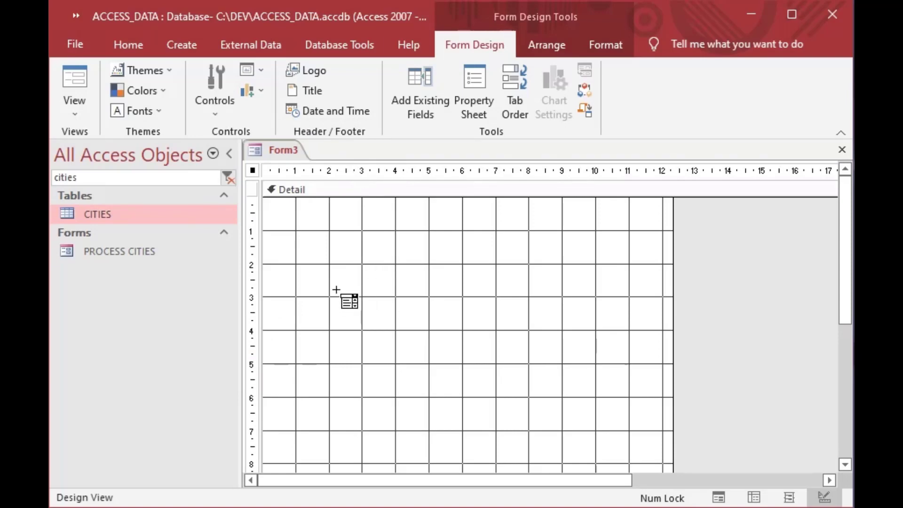
# Step: Place a combo box on the form without the wizard and arrange it near the Detail section's upper-left corner with its label above
pyautogui.click(287, 308)
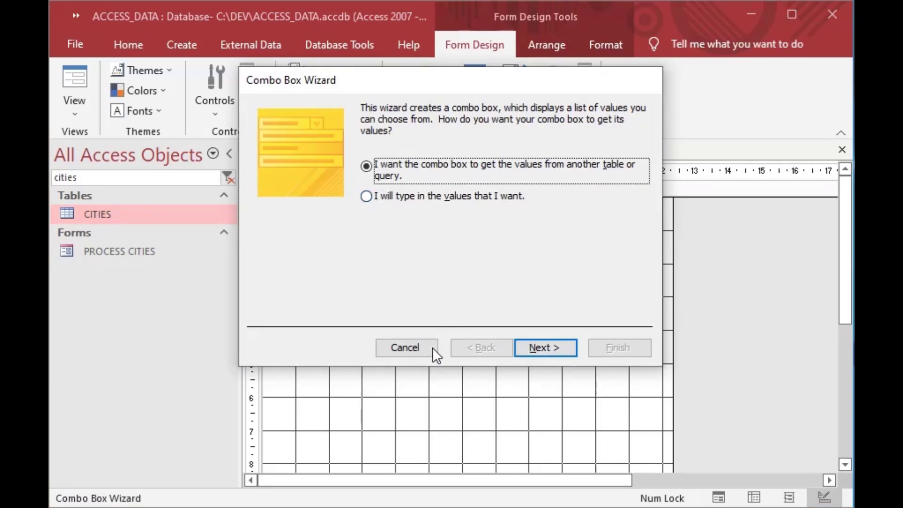
pyautogui.click(404, 347)
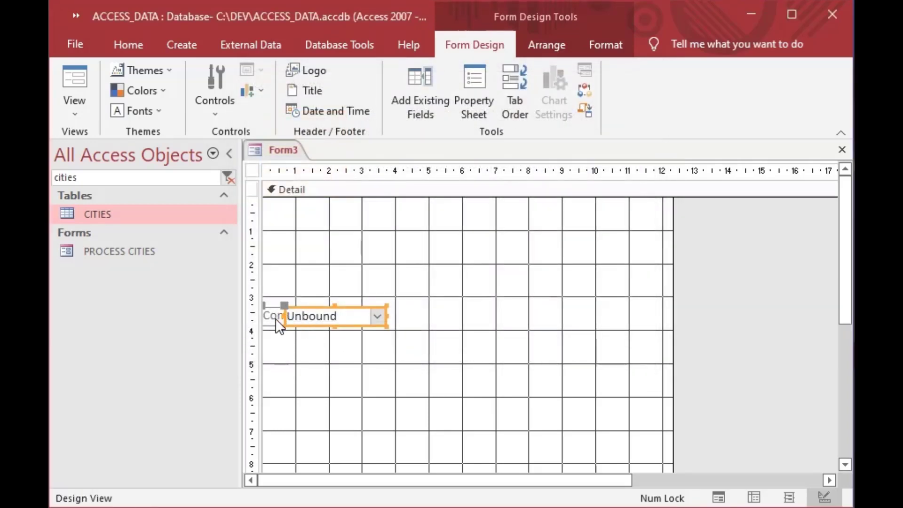
pyautogui.click(275, 316)
pyautogui.moveTo(266, 307); pyautogui.dragTo(286, 287)
pyautogui.moveTo(353, 317); pyautogui.dragTo(340, 239)
pyautogui.click(346, 344)
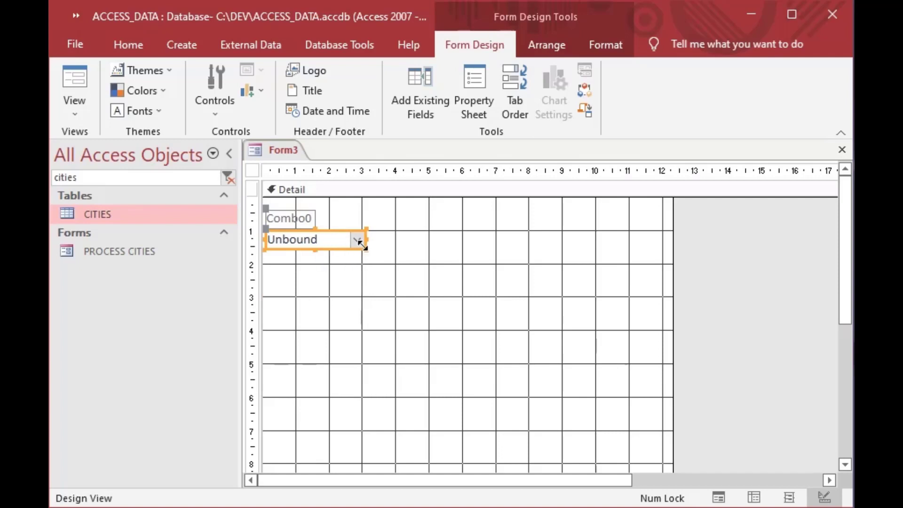
# Step: Change the caption of the combo box's label to City
pyautogui.click(306, 216)
pyautogui.click(310, 218)
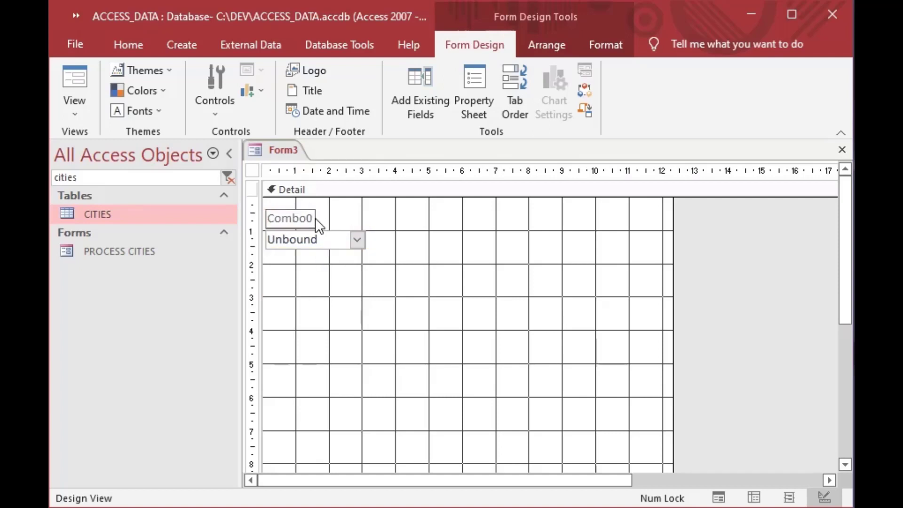
pyautogui.press('BackSpace')
pyautogui.press('BackSpace')
pyautogui.press('BackSpace')
pyautogui.press('BackSpace')
pyautogui.write('City')
pyautogui.click(355, 253)
# Step: Set the combo box's Name property to cboCity
pyautogui.click(336, 241)
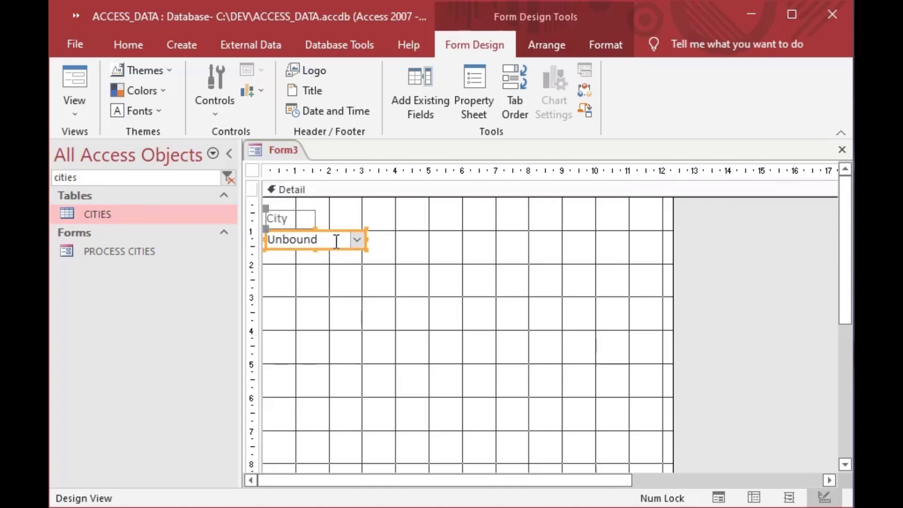
pyautogui.click(476, 103)
pyautogui.click(755, 237)
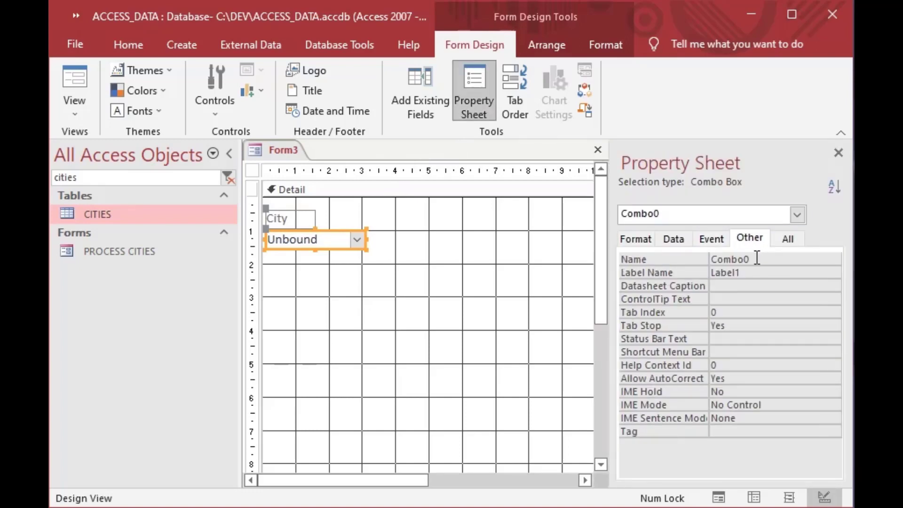
pyautogui.click(672, 254)
pyautogui.write('cgo')
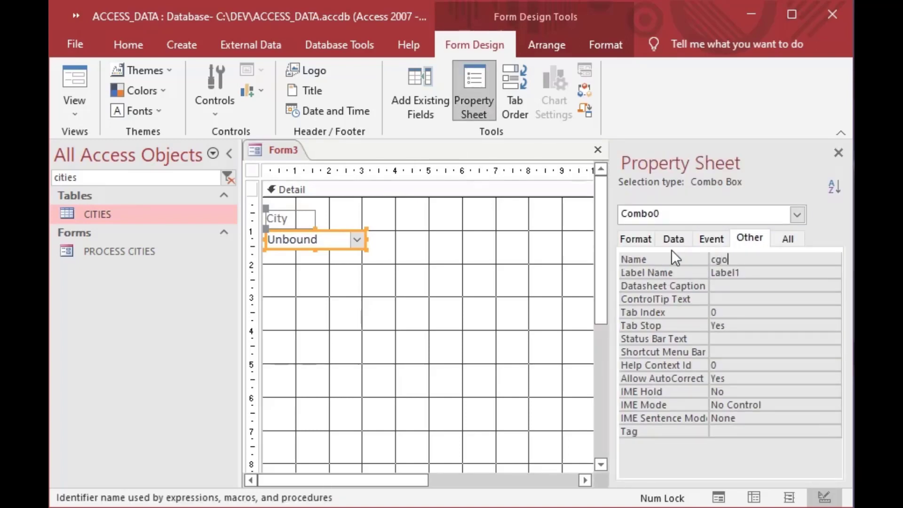
pyautogui.press('BackSpace')
pyautogui.press('BackSpace')
pyautogui.write('boCity')
# Step: Open the query builder for cboCity's Row Source and add the CITIES table to the query
pyautogui.click(673, 239)
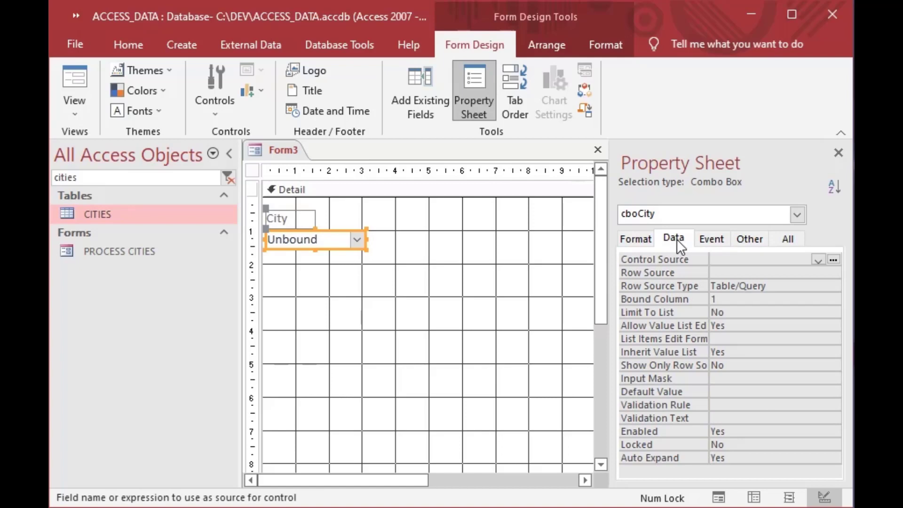
pyautogui.click(725, 273)
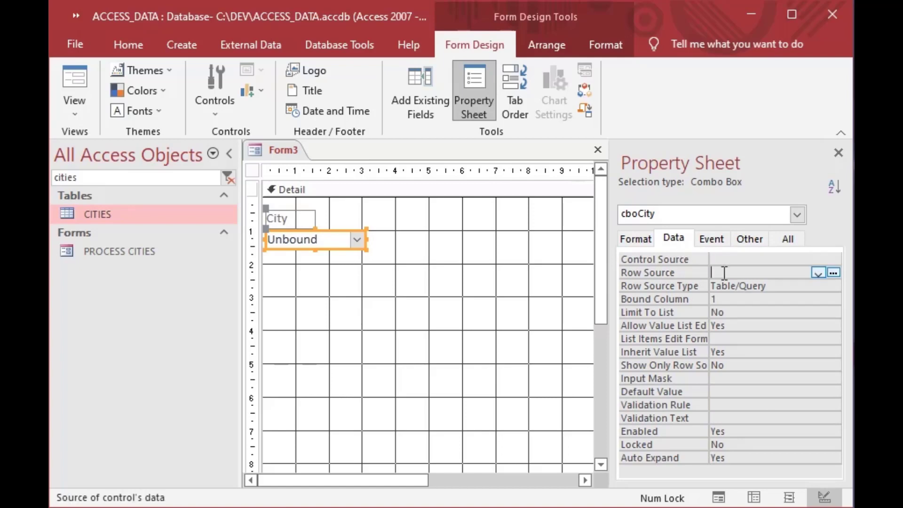
pyautogui.click(834, 273)
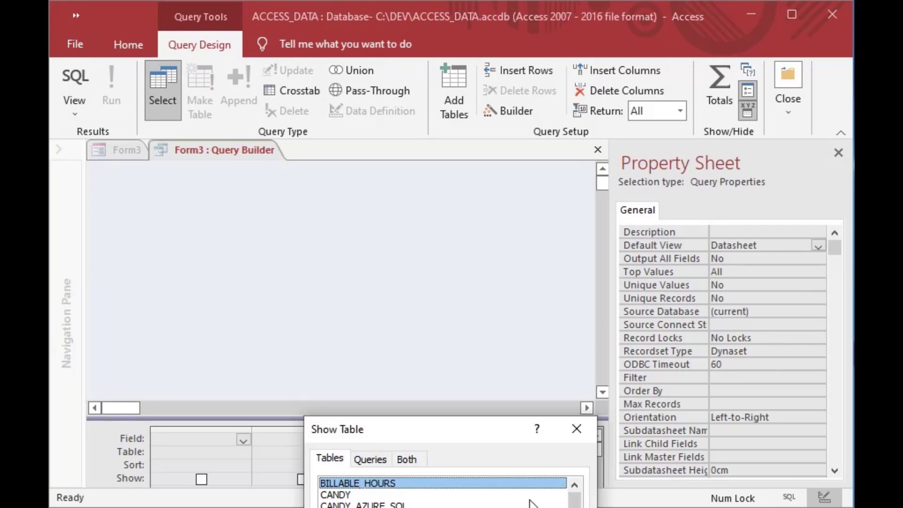
pyautogui.moveTo(464, 434); pyautogui.dragTo(459, 51)
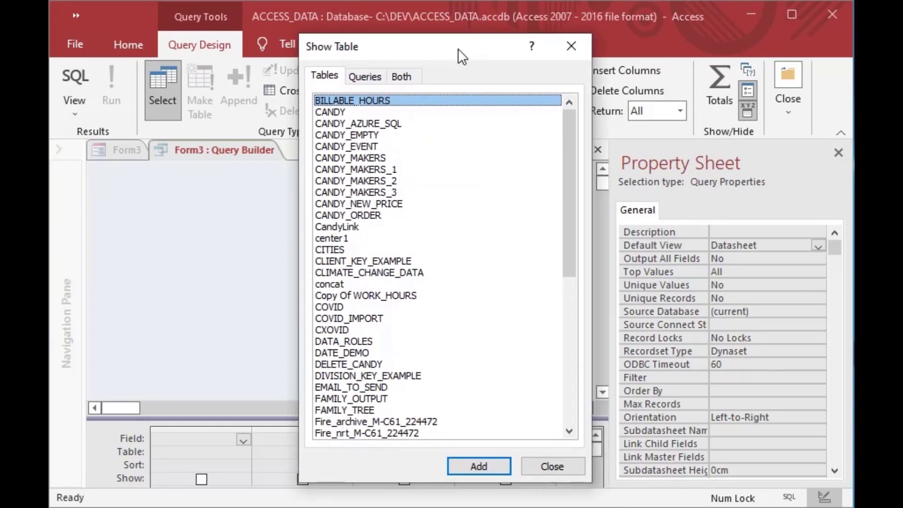
pyautogui.click(338, 250)
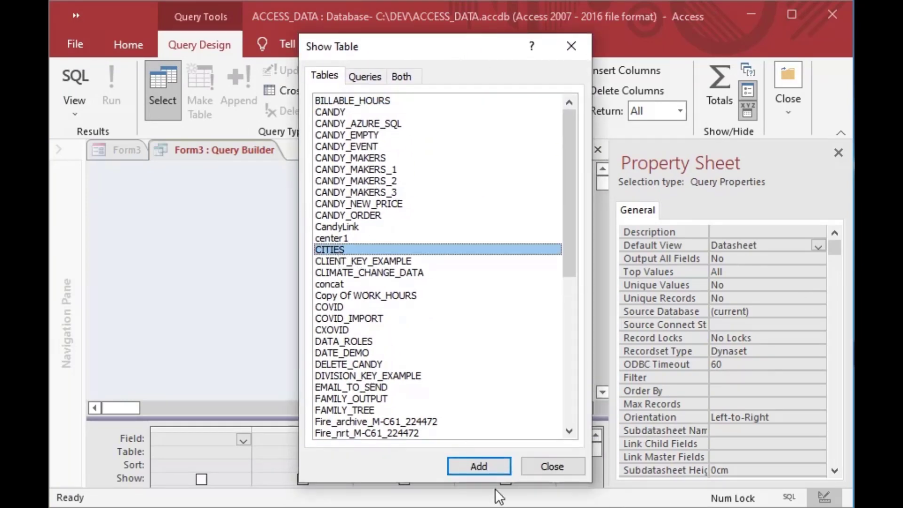
pyautogui.click(494, 468)
pyautogui.click(551, 467)
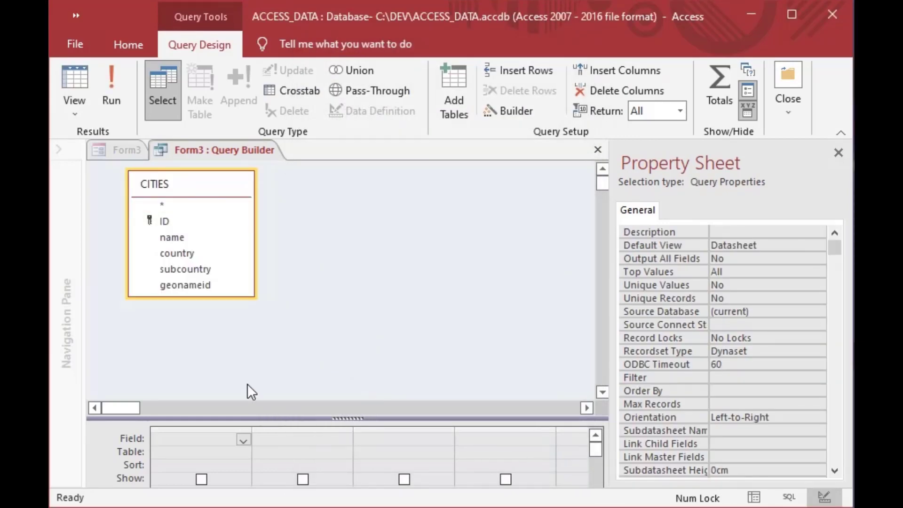
# Step: Add the name, country, subcountry and ID fields of CITIES to the query and enlarge the design grid to show the criteria rows
pyautogui.moveTo(250, 297); pyautogui.dragTo(260, 317)
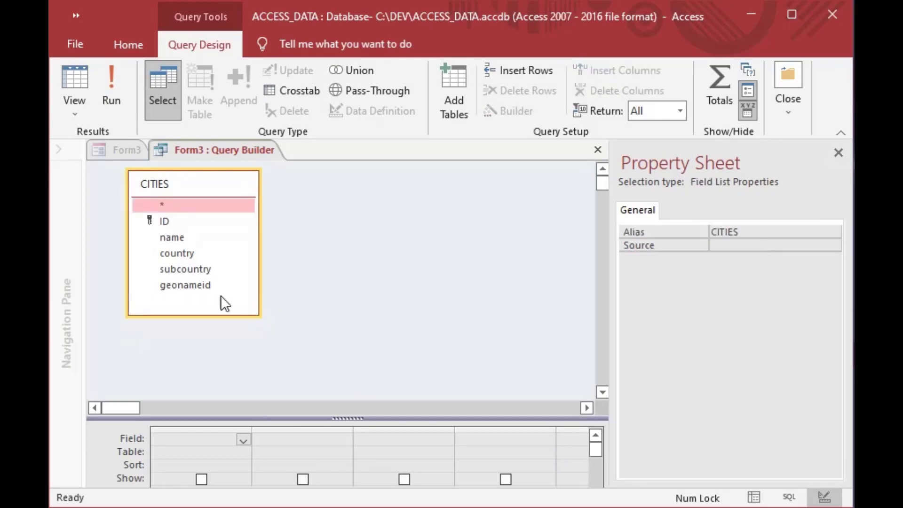
pyautogui.doubleClick(165, 240)
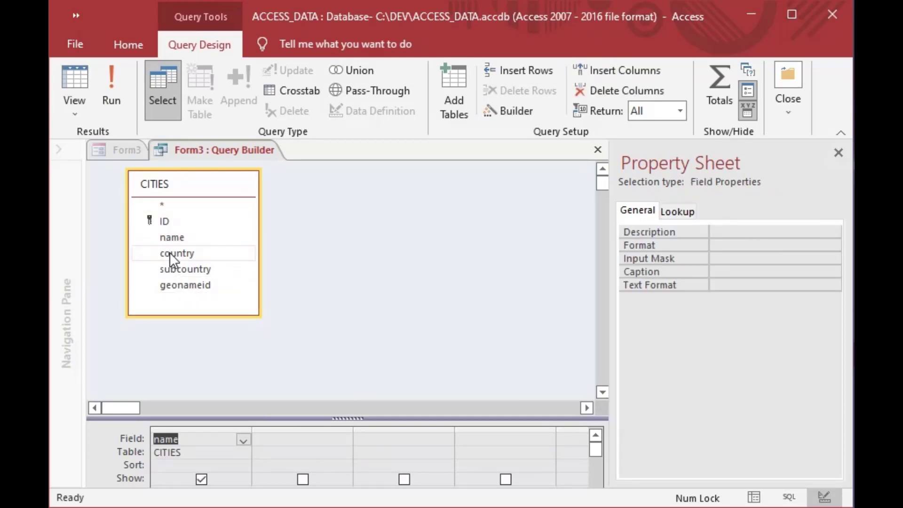
pyautogui.doubleClick(169, 252)
pyautogui.doubleClick(172, 269)
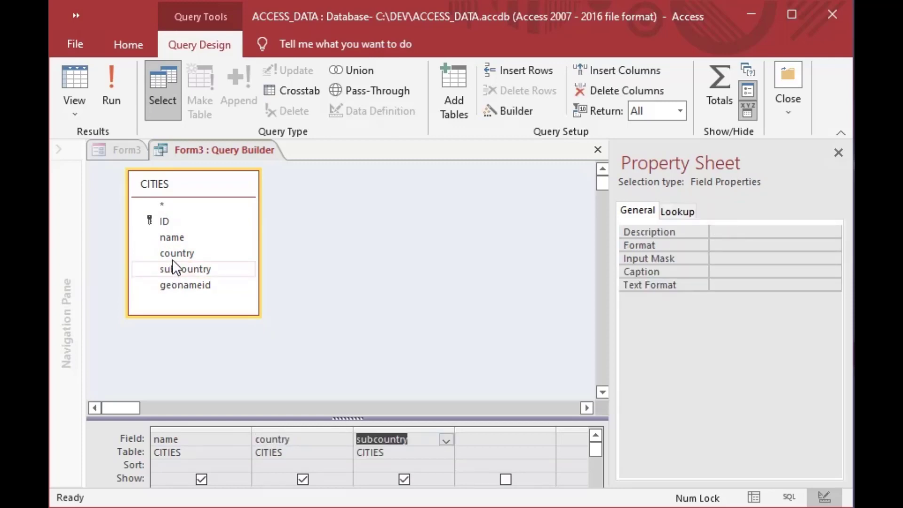
pyautogui.click(174, 221)
pyautogui.doubleClick(173, 221)
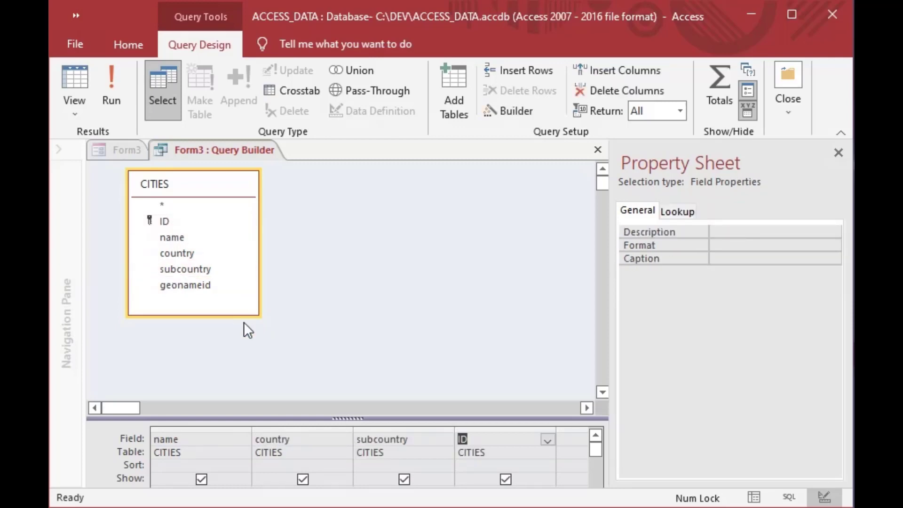
pyautogui.click(500, 429)
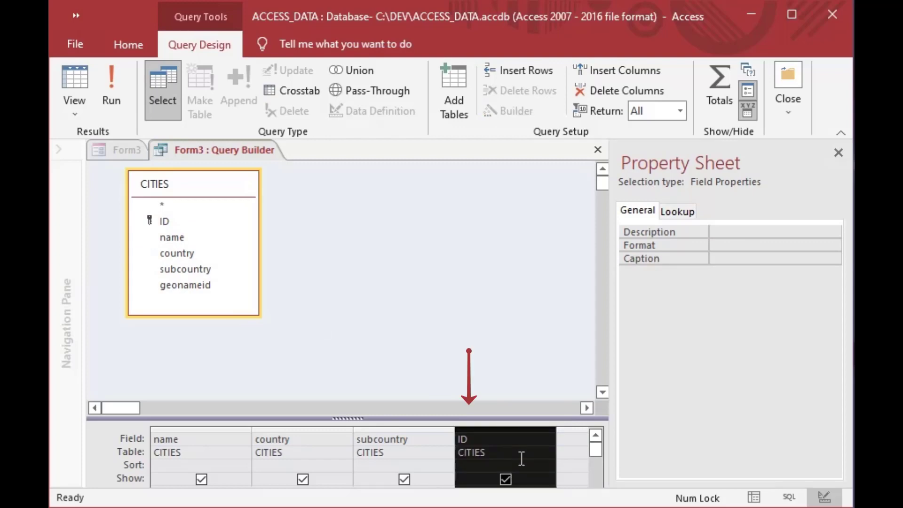
pyautogui.click(405, 376)
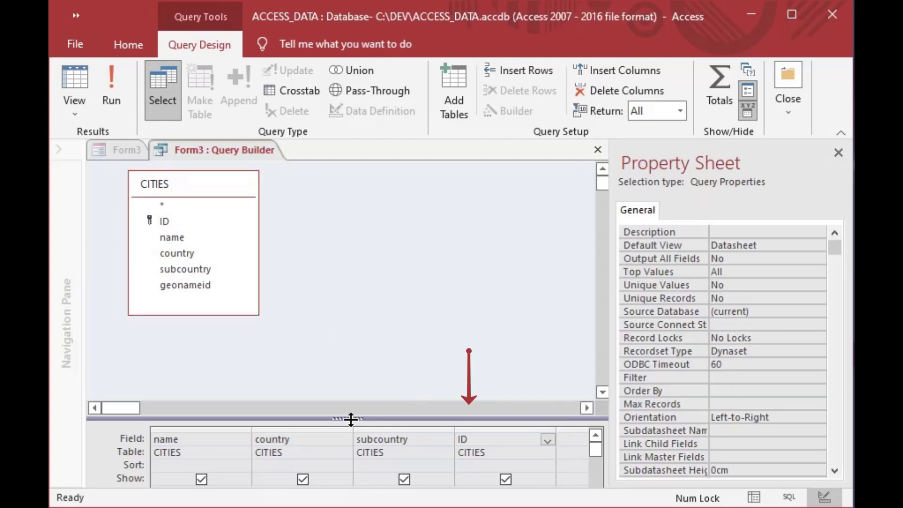
pyautogui.moveTo(351, 419); pyautogui.dragTo(348, 340)
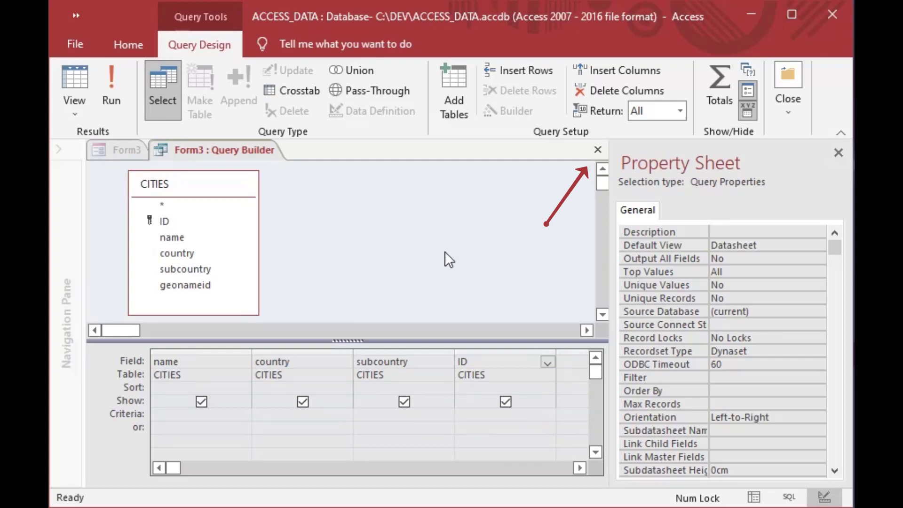
# Step: Set the country criterion to "Canada" and sort the subcountry field ascending in the row source query
pyautogui.click(597, 151)
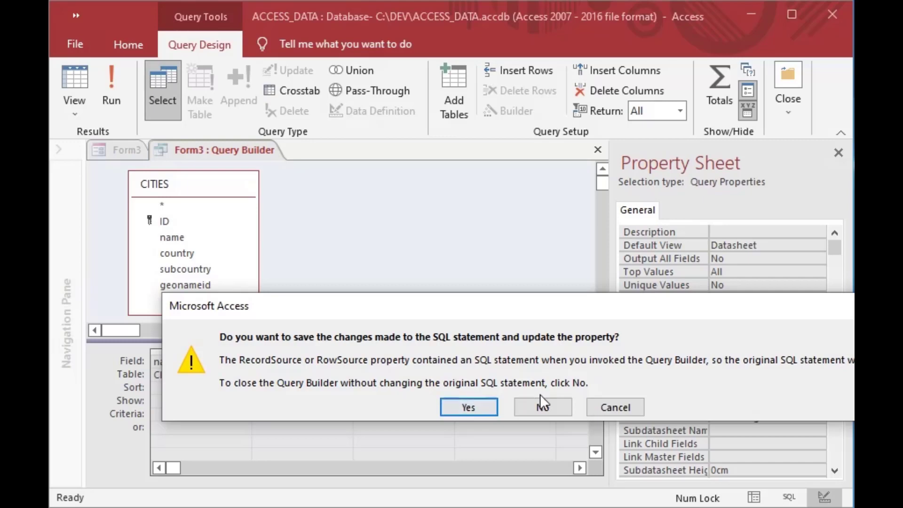
pyautogui.click(617, 403)
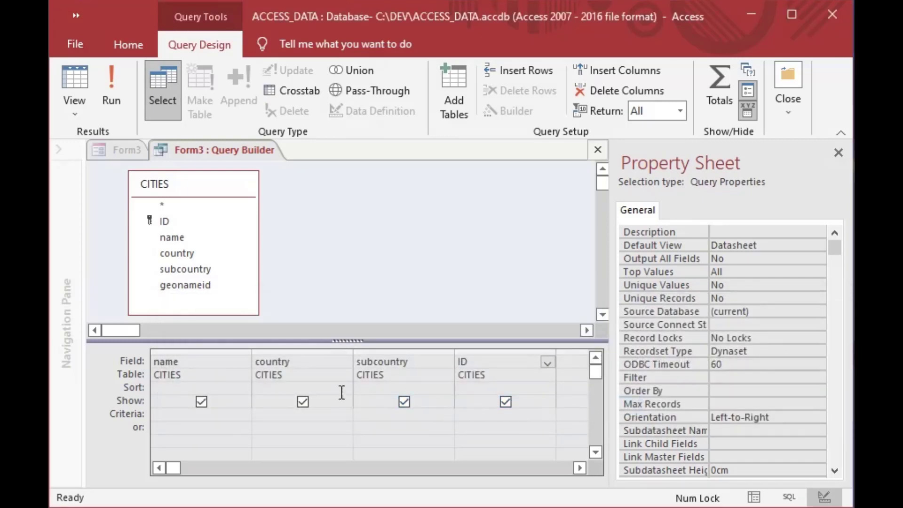
pyautogui.click(287, 414)
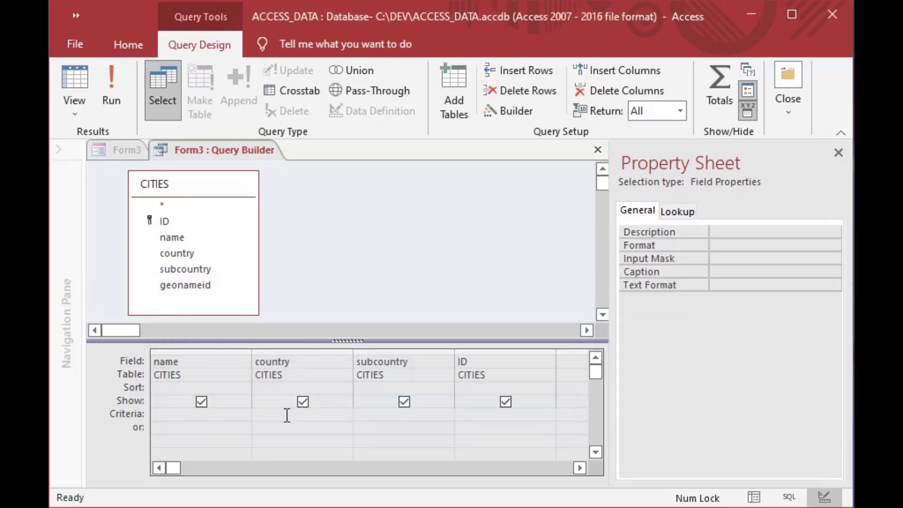
pyautogui.write('"Canada"')
pyautogui.click(369, 389)
pyautogui.write('ascending')
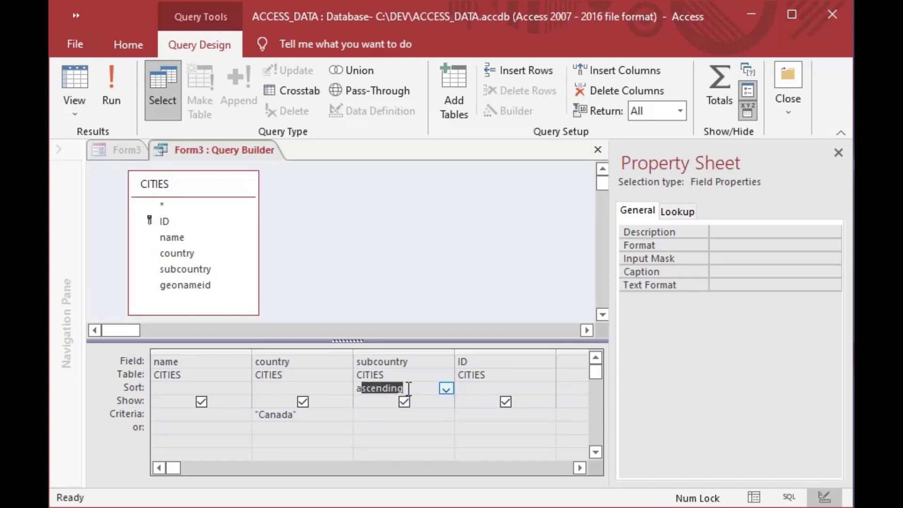
# Step: Close the query builder, saving the SQL statement as the Row Source, and widen the combo box to about 4.19 cm
pyautogui.click(595, 150)
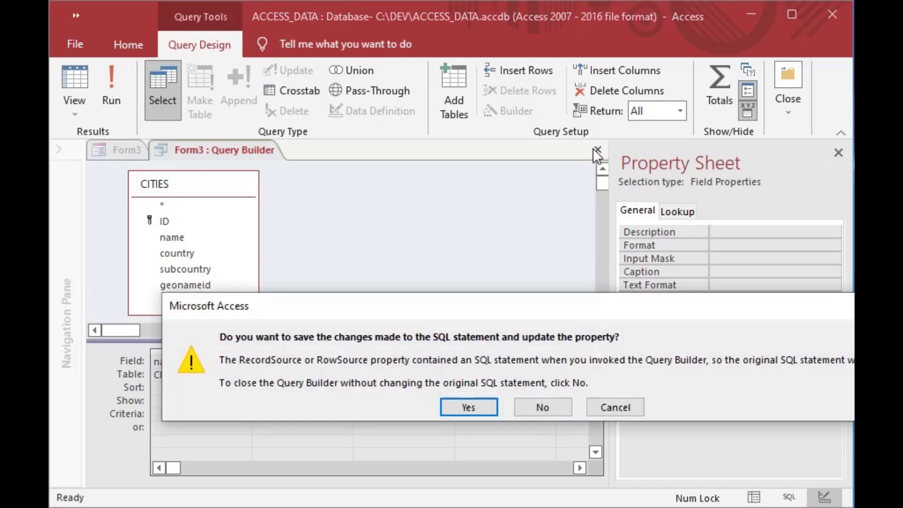
pyautogui.click(485, 406)
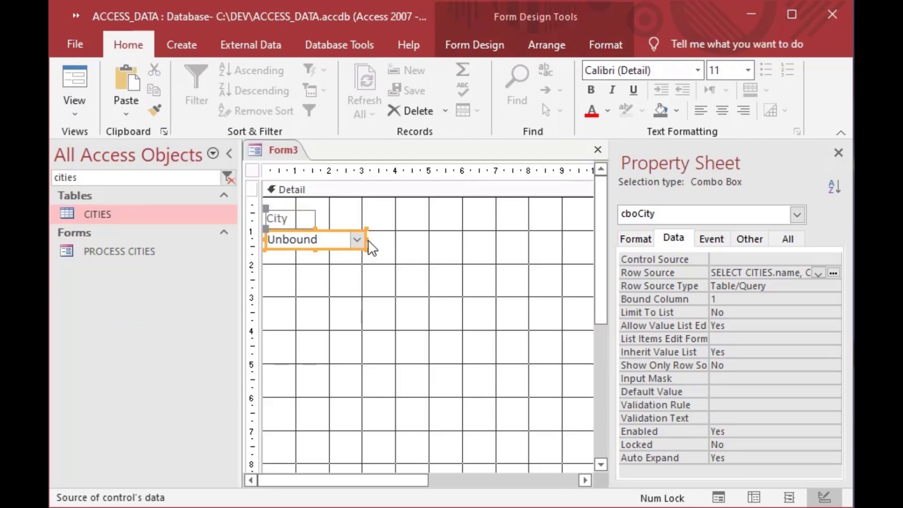
pyautogui.moveTo(368, 240); pyautogui.dragTo(408, 236)
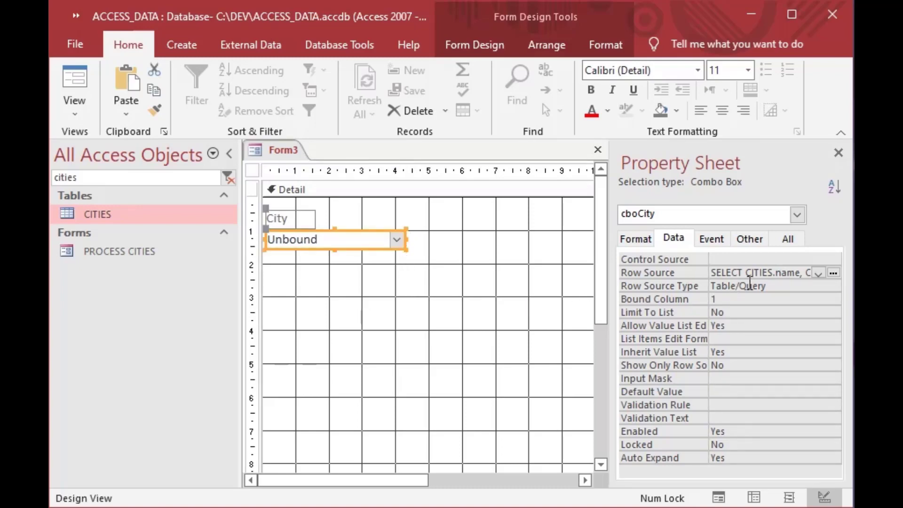
# Step: Set cboCity's Bound Column to 4 and Limit To List to Yes
pyautogui.click(758, 272)
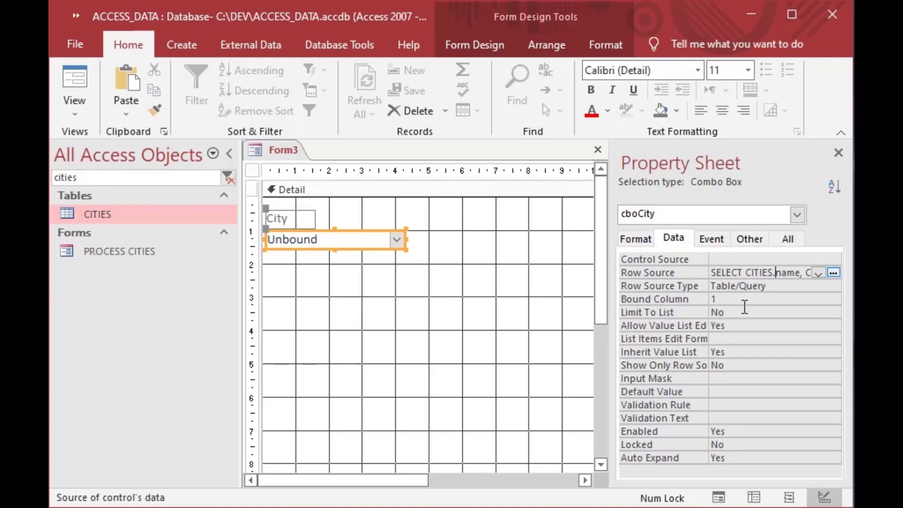
pyautogui.click(723, 300)
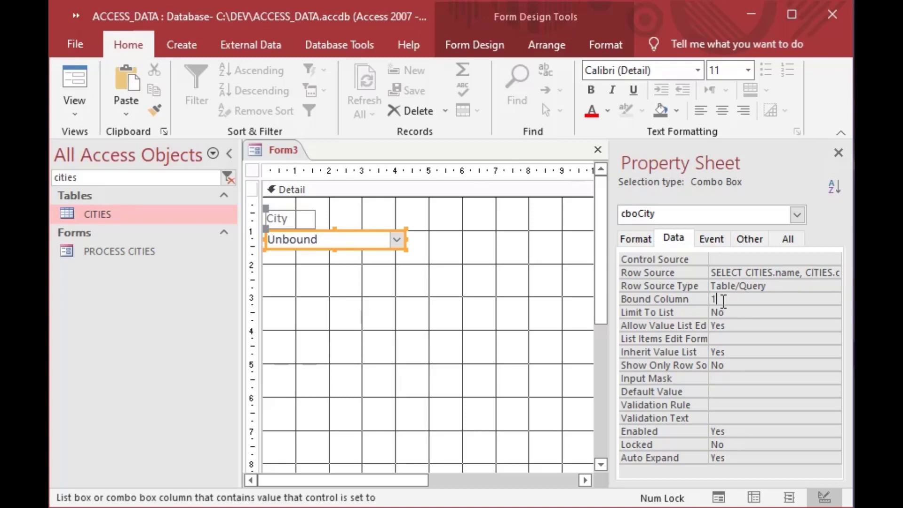
pyautogui.doubleClick(723, 300)
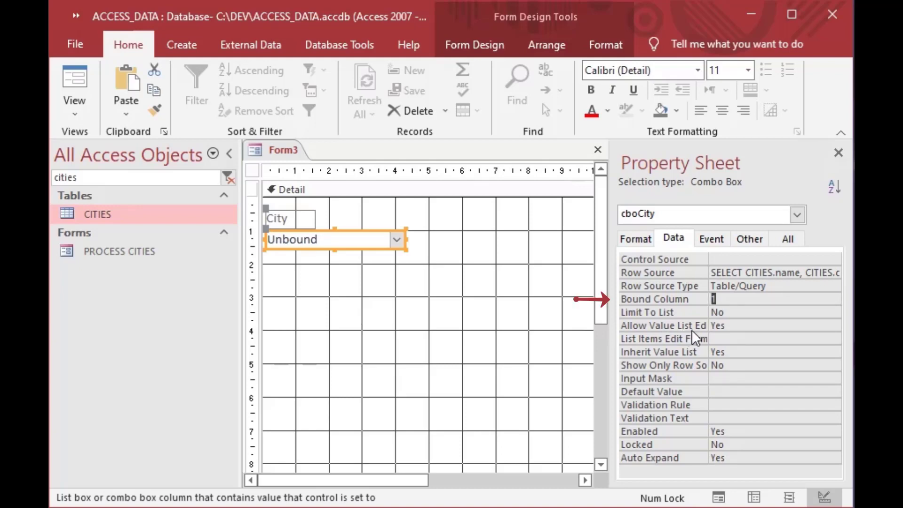
pyautogui.write('4')
pyautogui.press('Return')
pyautogui.write('y')
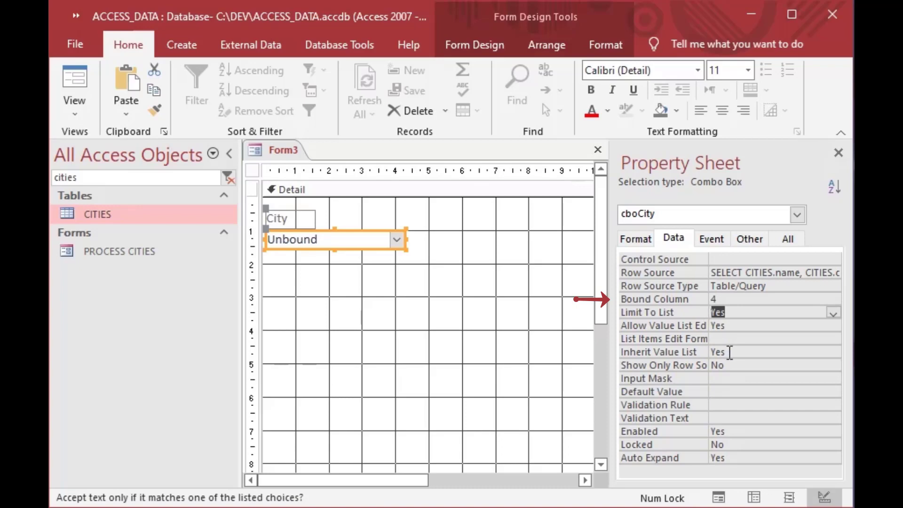
# Step: Set cboCity's Column Count to 4 and its Column Widths to 3cm;3cm;3cm;0cm
pyautogui.click(654, 241)
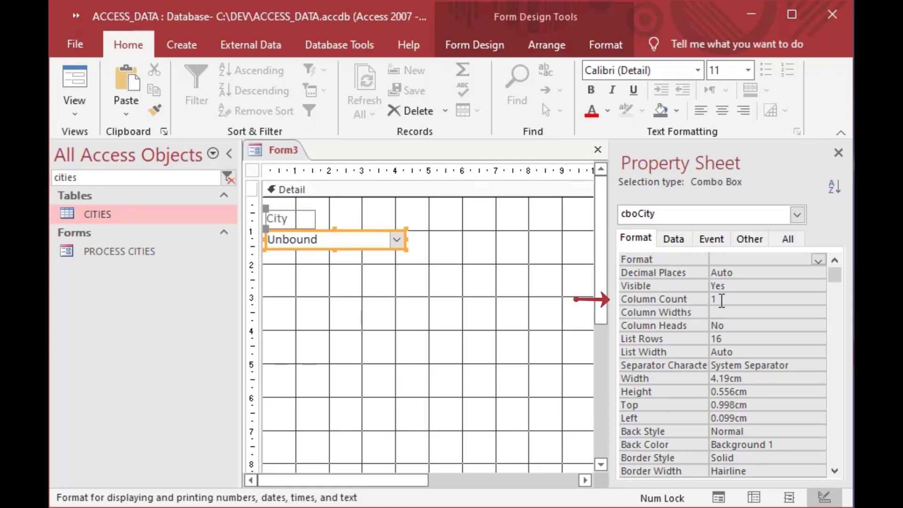
pyautogui.doubleClick(722, 300)
pyautogui.write('4')
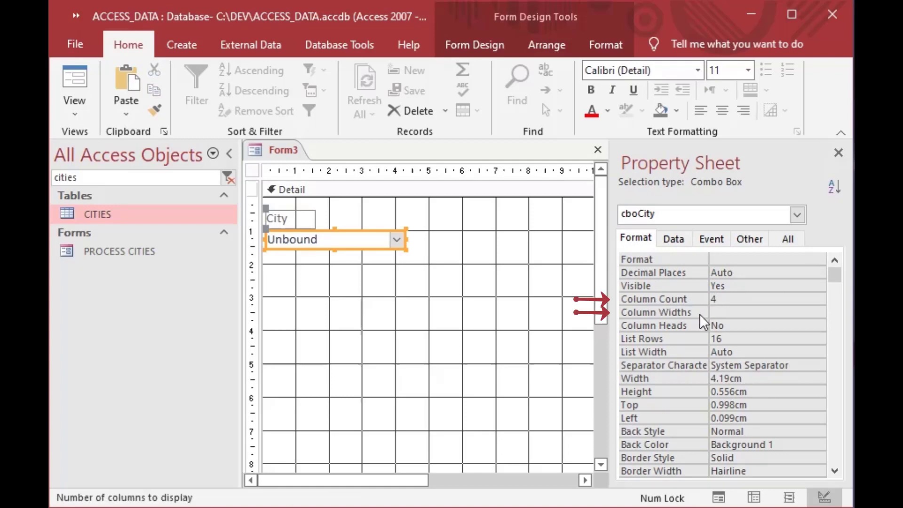
pyautogui.click(743, 313)
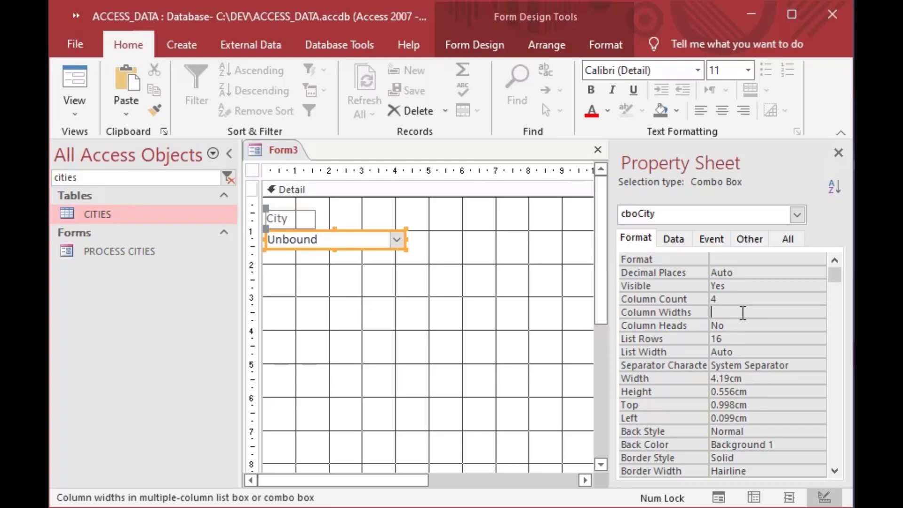
pyautogui.write('3cm;')
pyautogui.write('3cm;3cm')
pyautogui.write(';0')
pyautogui.press('Return')
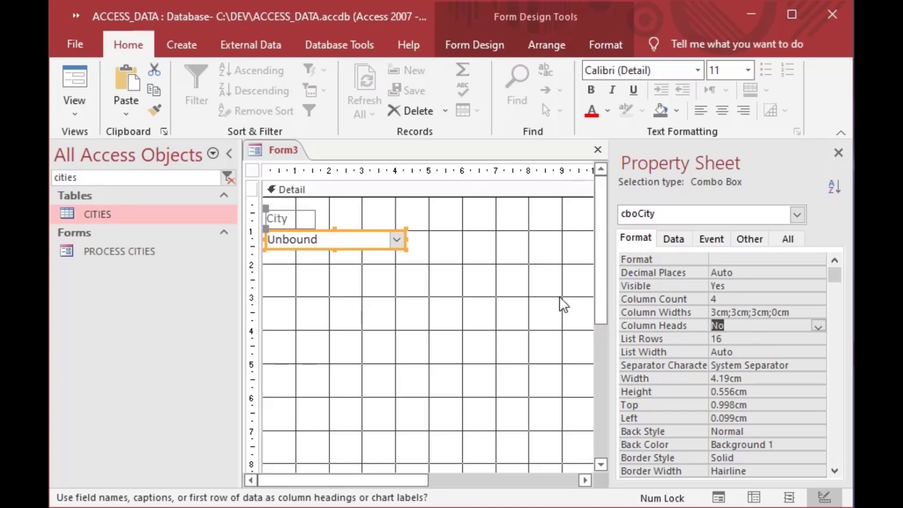
# Step: Save the form as CITIES_CBO_LBX and preview the City combo box's drop-down list in Form View
pyautogui.click(367, 220)
pyautogui.hotkey('ctrl', 's')
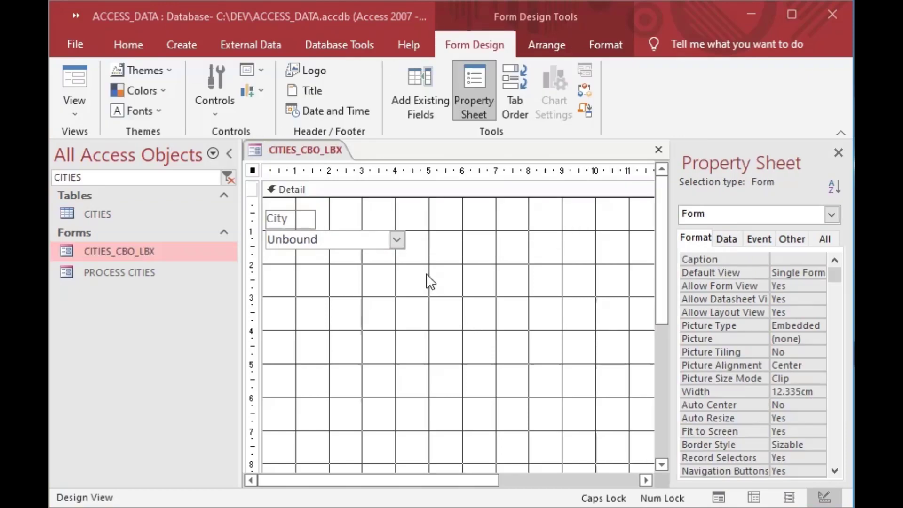
pyautogui.click(378, 240)
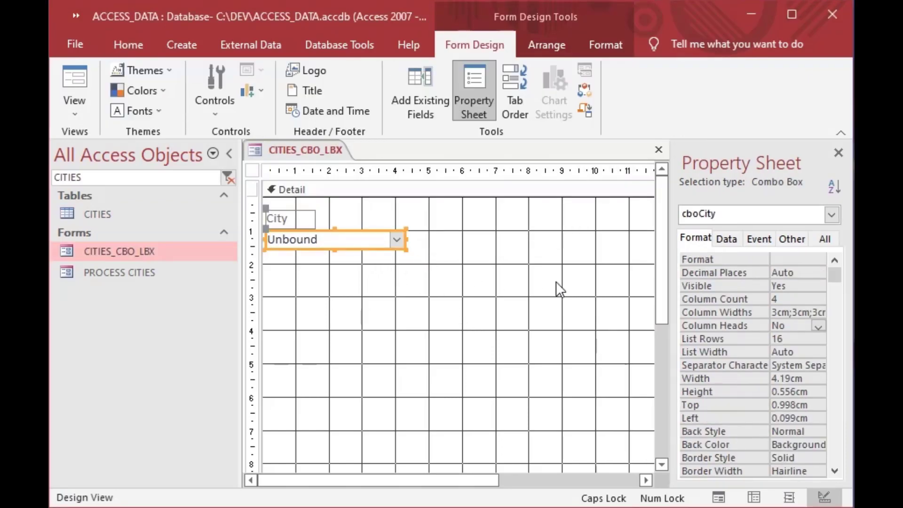
pyautogui.click(67, 74)
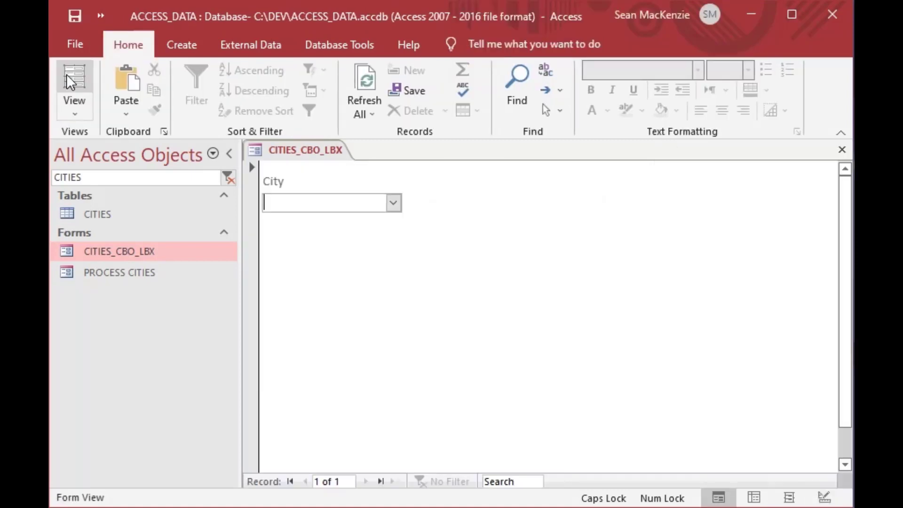
pyautogui.click(393, 203)
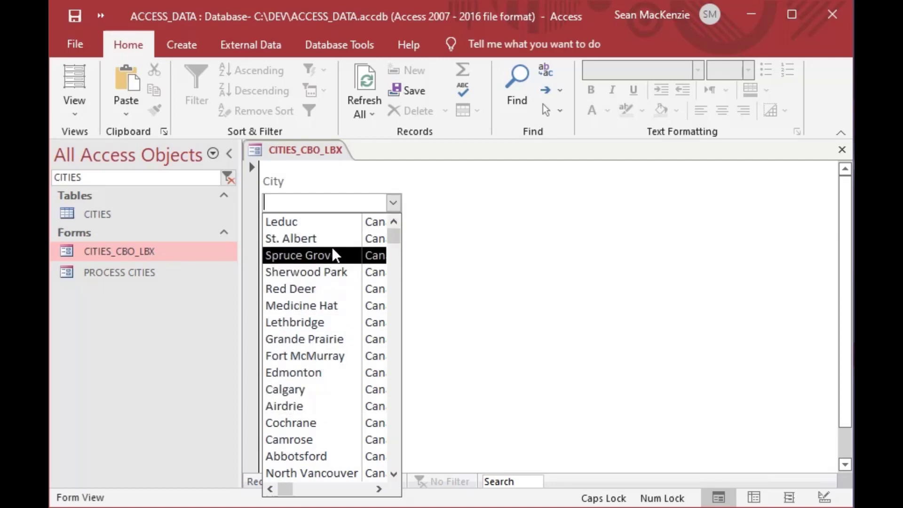
pyautogui.click(397, 202)
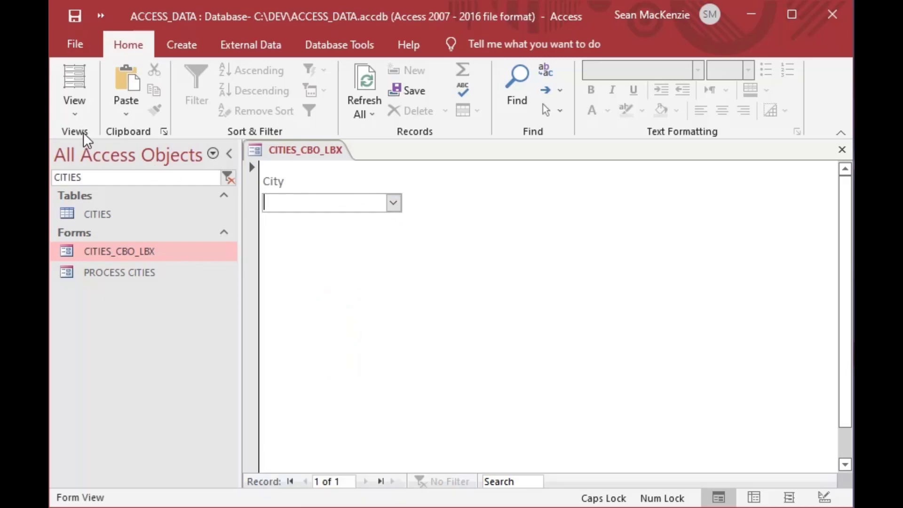
# Step: Return to Design View and set cboCity's List Width to 10cm
pyautogui.click(71, 112)
pyautogui.click(116, 260)
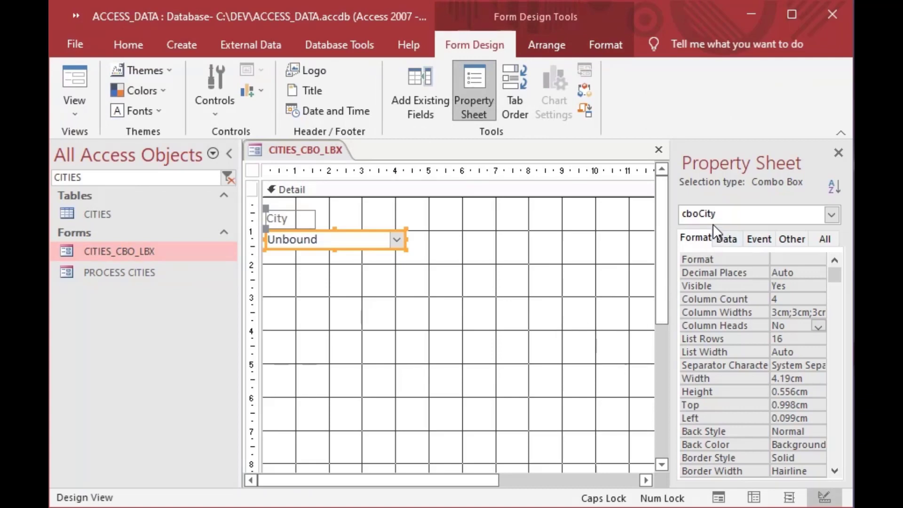
pyautogui.moveTo(670, 332); pyautogui.dragTo(623, 332)
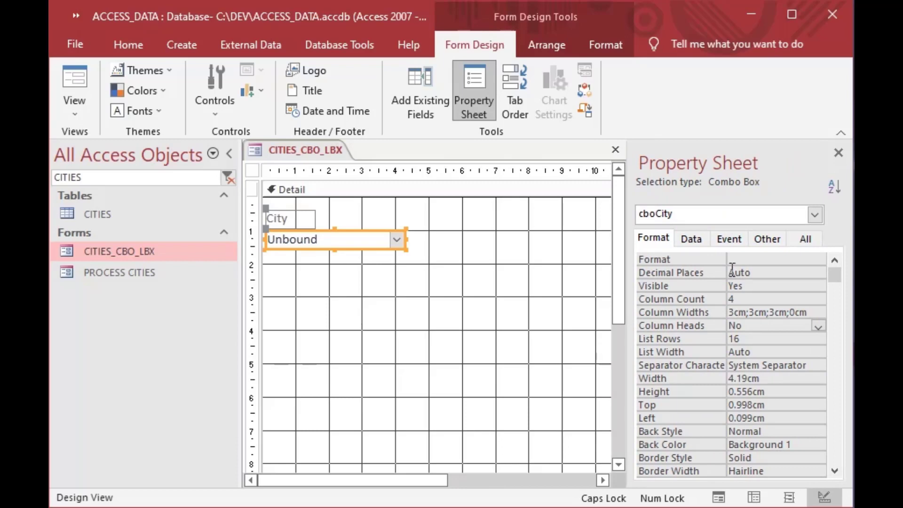
pyautogui.click(653, 235)
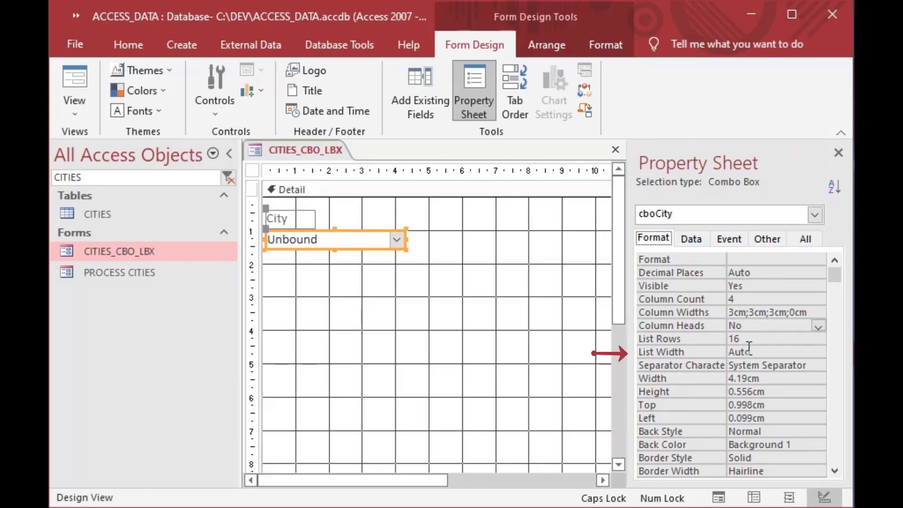
pyautogui.click(699, 352)
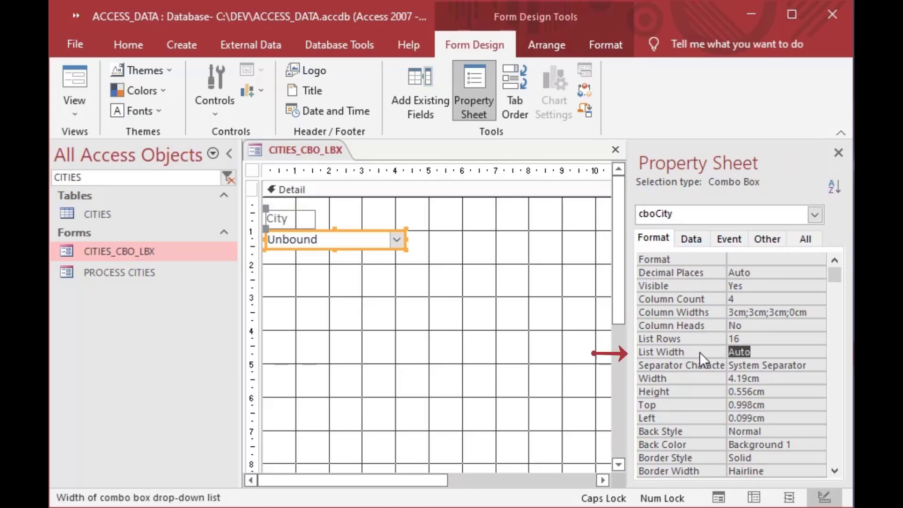
pyautogui.write('10')
pyautogui.click(697, 360)
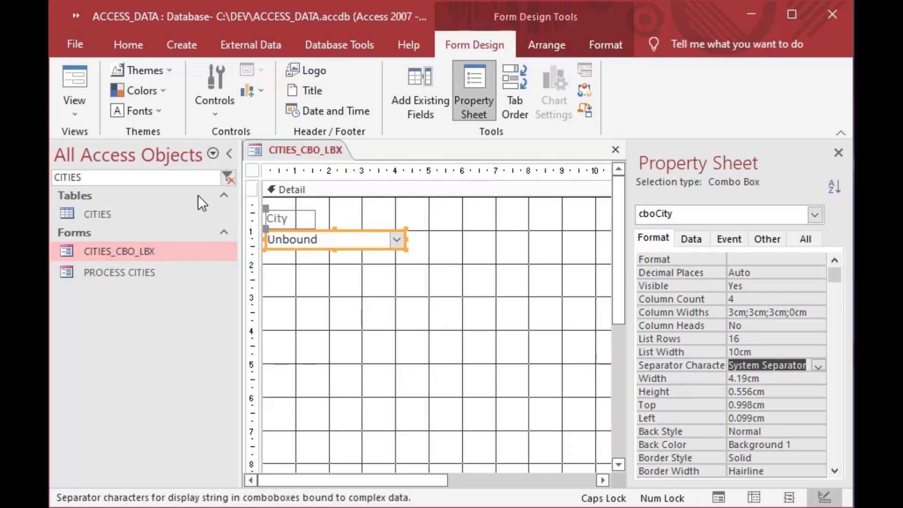
# Step: Test the City combo box in Form View by choosing North Vancouver and then Richmond from its list
pyautogui.click(75, 78)
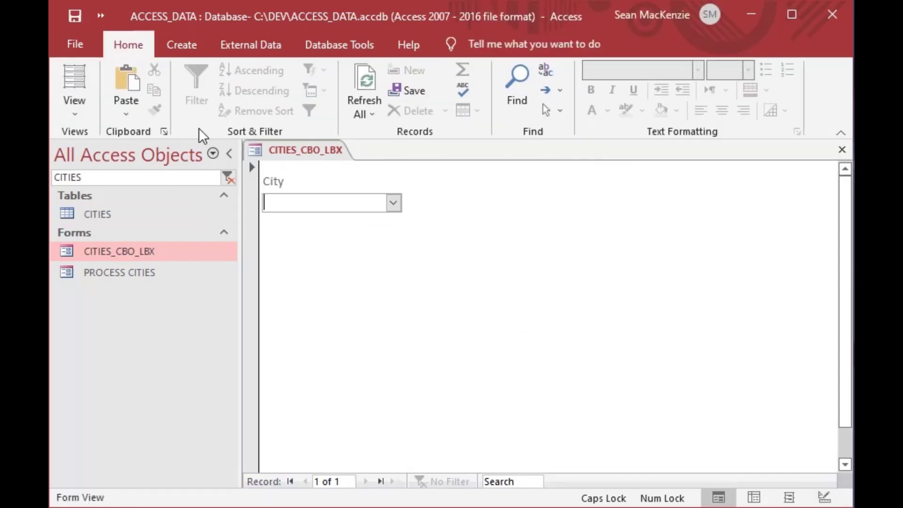
pyautogui.click(394, 203)
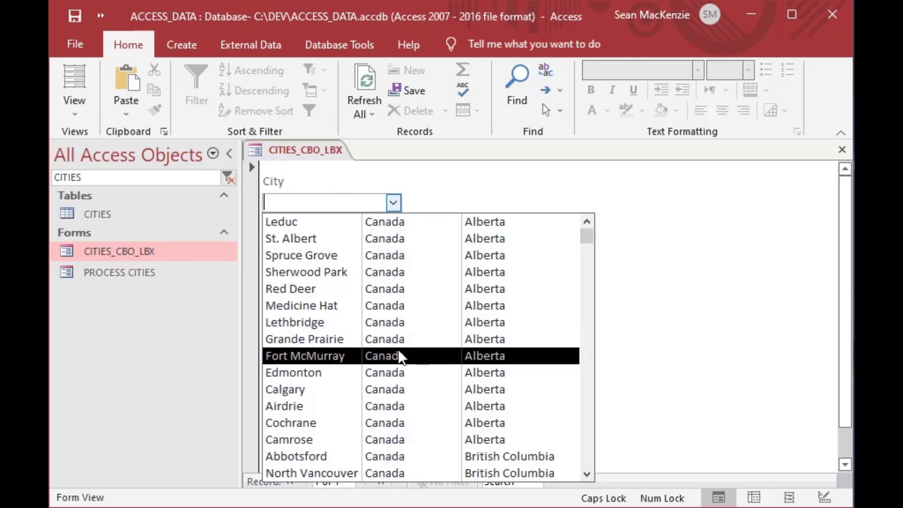
pyautogui.scroll(-1, 341, 299)
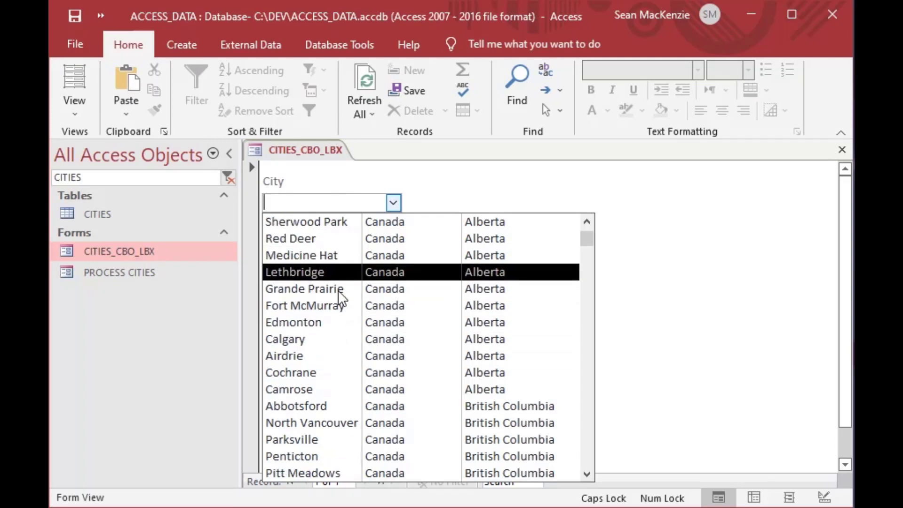
pyautogui.scroll(-1, 332, 315)
pyautogui.click(309, 372)
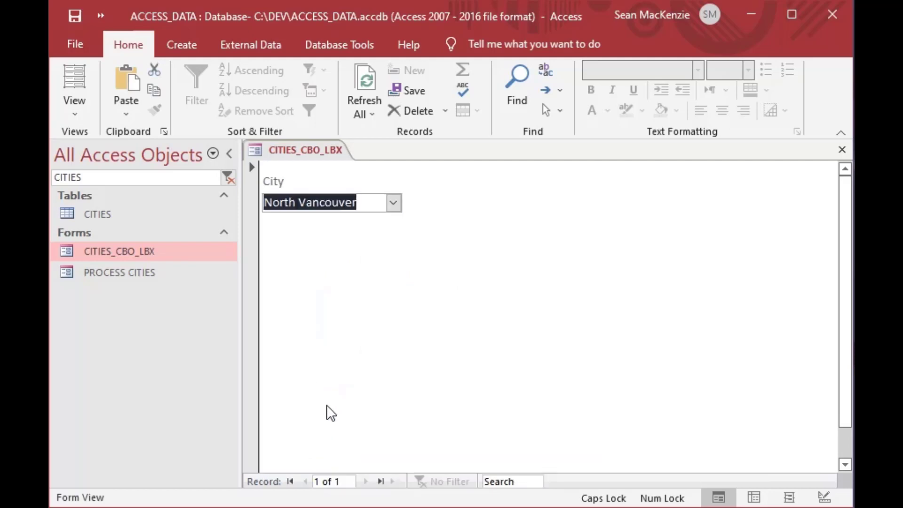
pyautogui.click(394, 204)
pyautogui.click(356, 354)
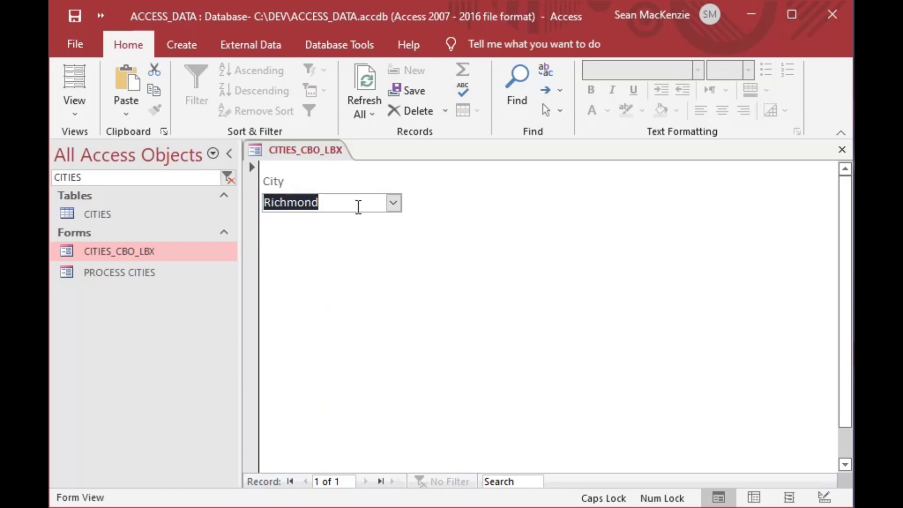
# Step: In Design View, draw a list box about 13.1 cm wide and 5.8 cm high beside the combo box, dismissing the List Box Wizard
pyautogui.click(75, 113)
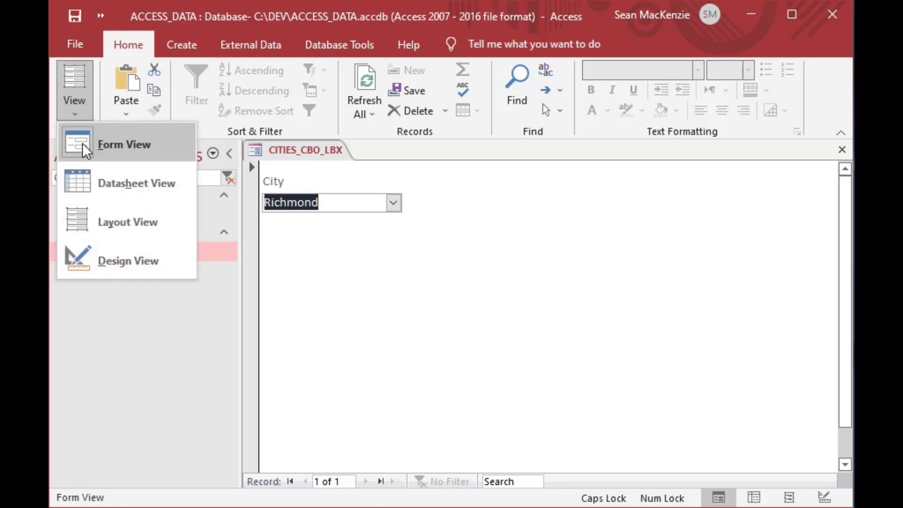
pyautogui.click(107, 256)
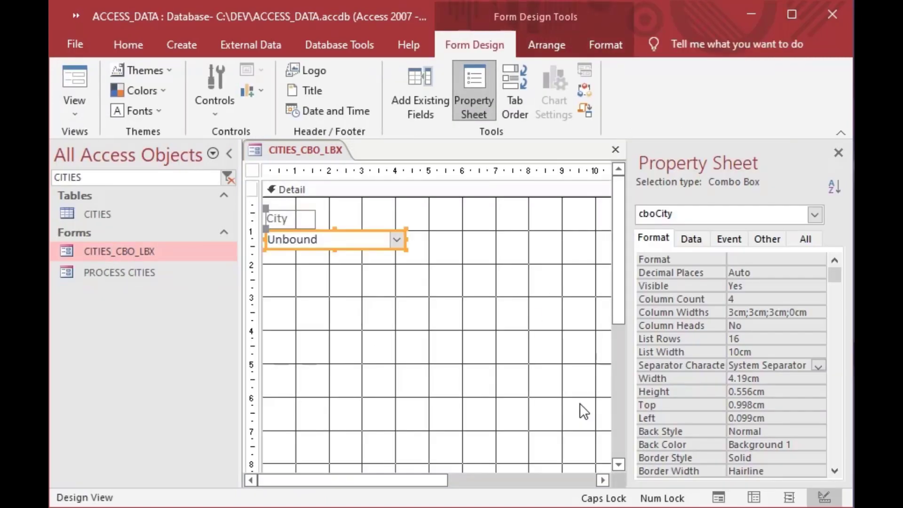
pyautogui.click(445, 439)
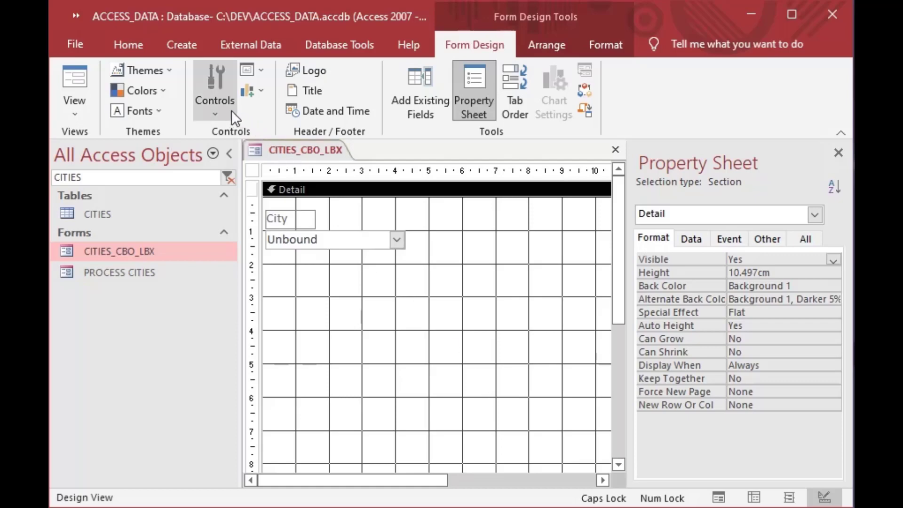
pyautogui.click(213, 111)
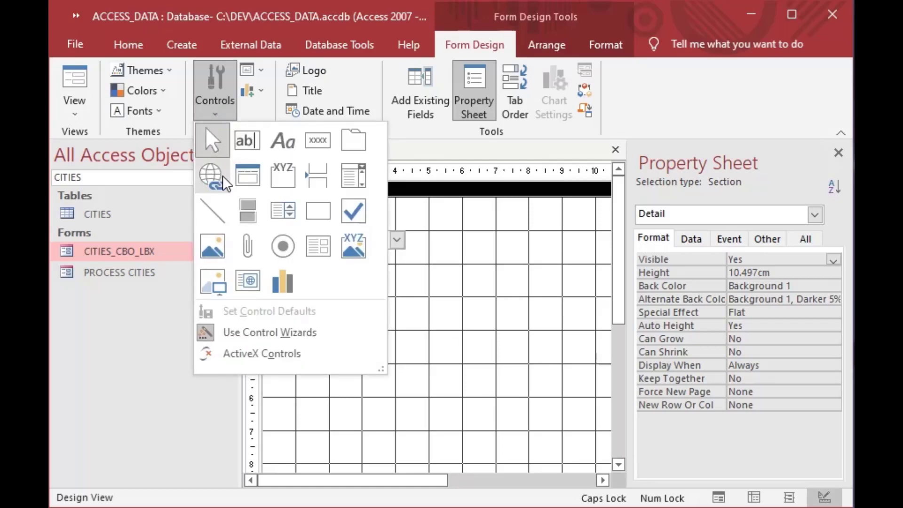
pyautogui.click(292, 216)
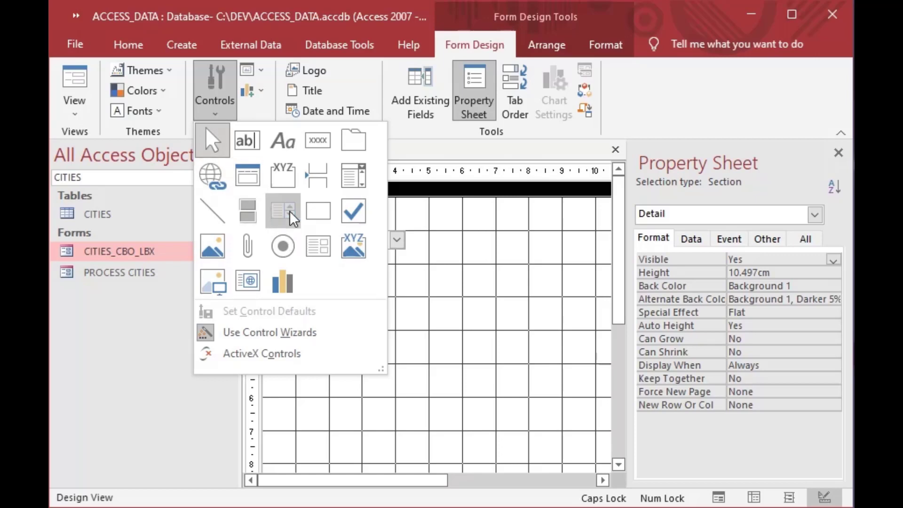
pyautogui.moveTo(428, 239); pyautogui.dragTo(480, 426)
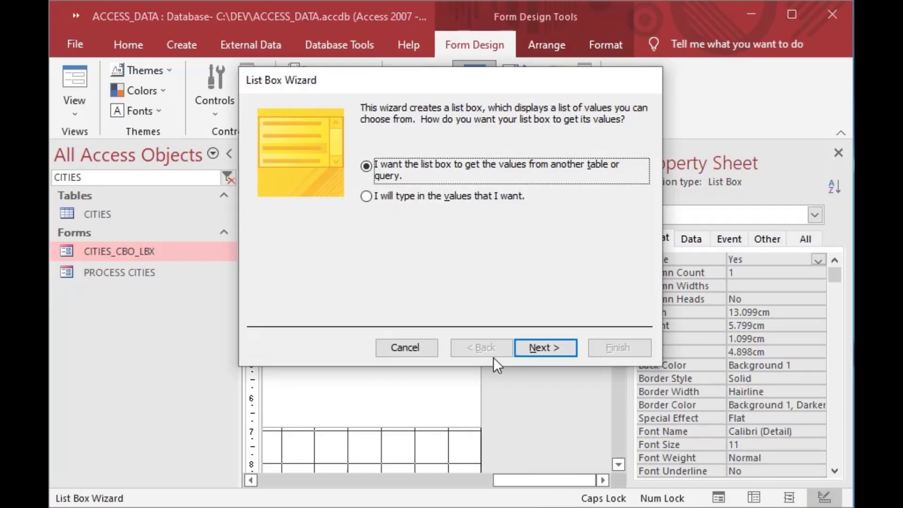
pyautogui.click(408, 347)
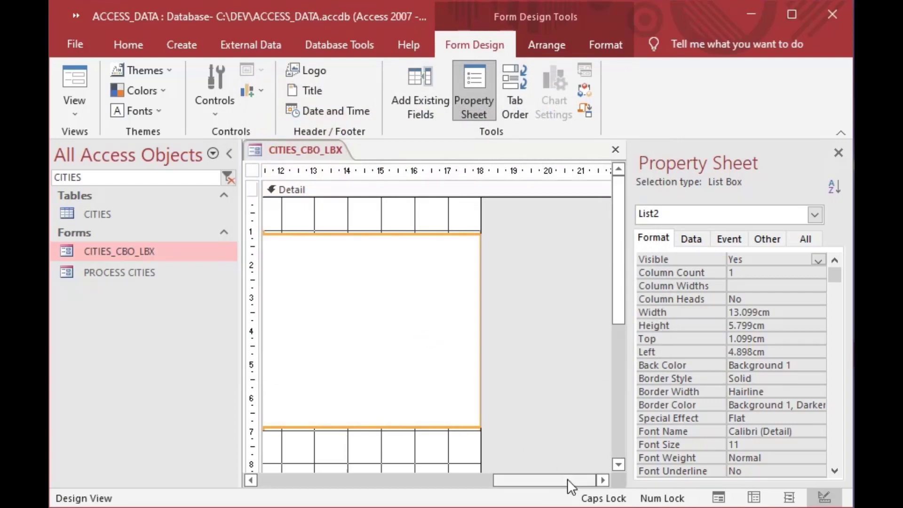
# Step: Name the new list box lbxCities
pyautogui.moveTo(568, 479); pyautogui.dragTo(393, 478)
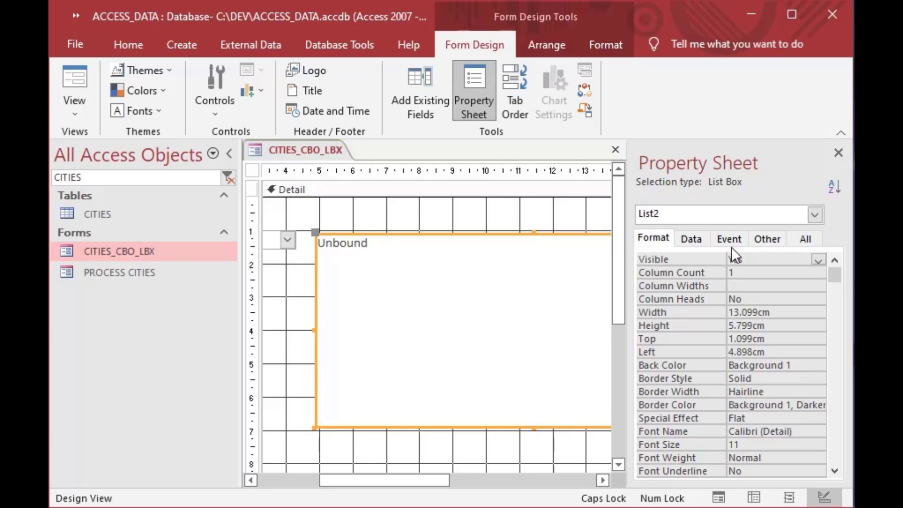
pyautogui.click(768, 238)
pyautogui.click(692, 258)
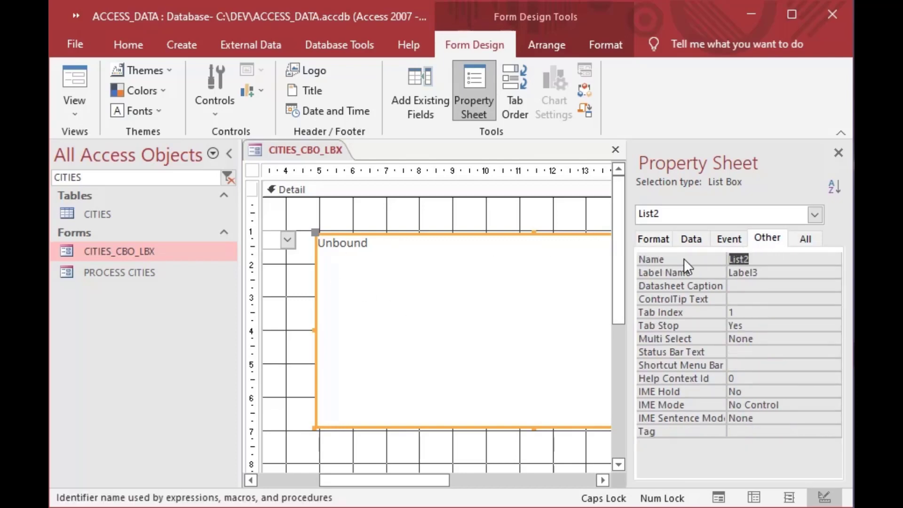
pyautogui.write('LBX')
pyautogui.press('BackSpace')
pyautogui.press('BackSpace')
pyautogui.press('BackSpace')
pyautogui.press('capslock')
pyautogui.write('lbxCiteis')
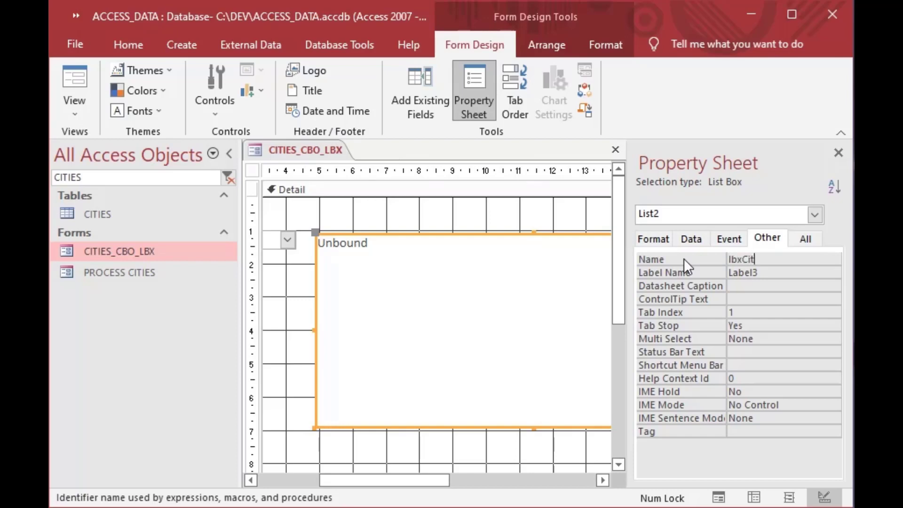
pyautogui.press('BackSpace')
pyautogui.press('BackSpace')
pyautogui.press('BackSpace')
pyautogui.write('ies')
pyautogui.click(753, 274)
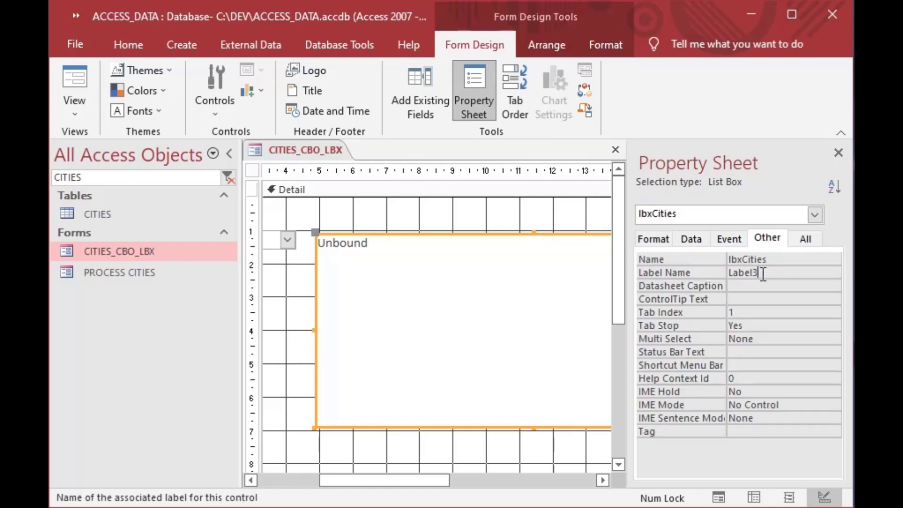
# Step: Open the query builder for lbxCities' Row Source, add the CITIES table, and enlarge its field list and the design grid
pyautogui.click(692, 240)
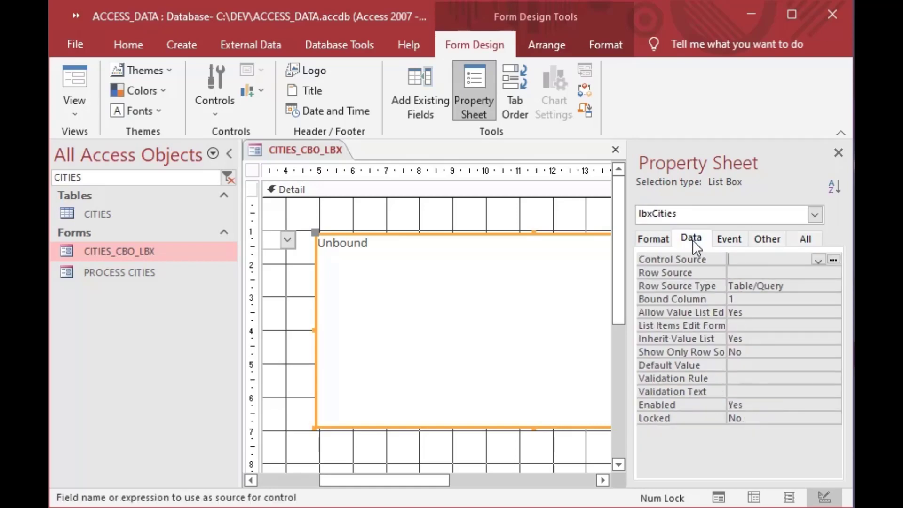
pyautogui.click(751, 272)
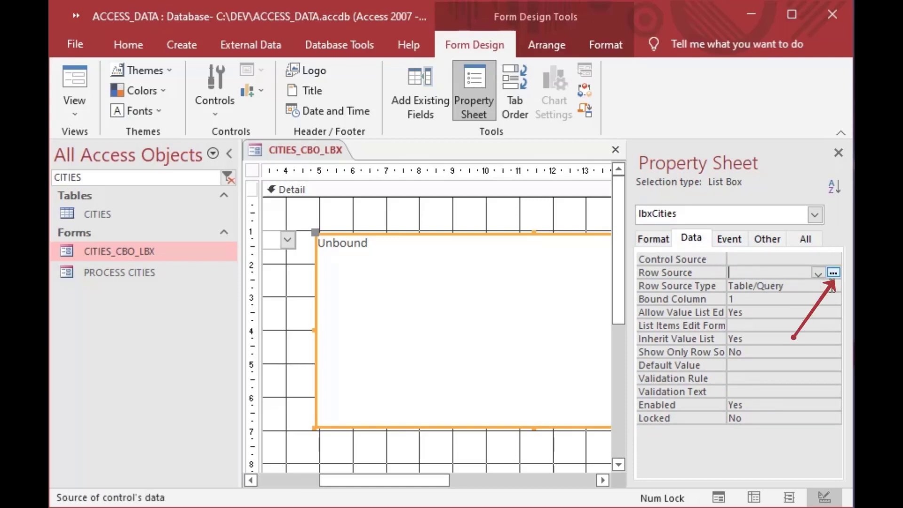
pyautogui.click(833, 273)
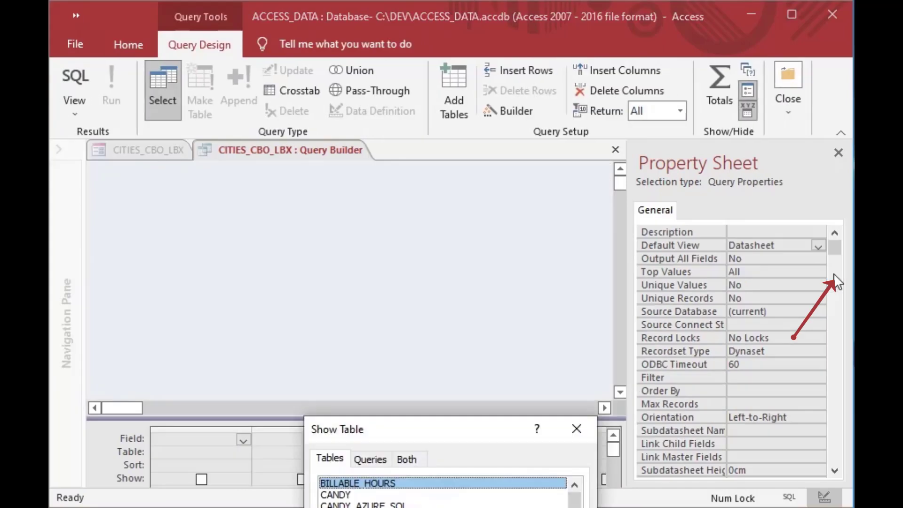
pyautogui.moveTo(501, 419); pyautogui.dragTo(535, 94)
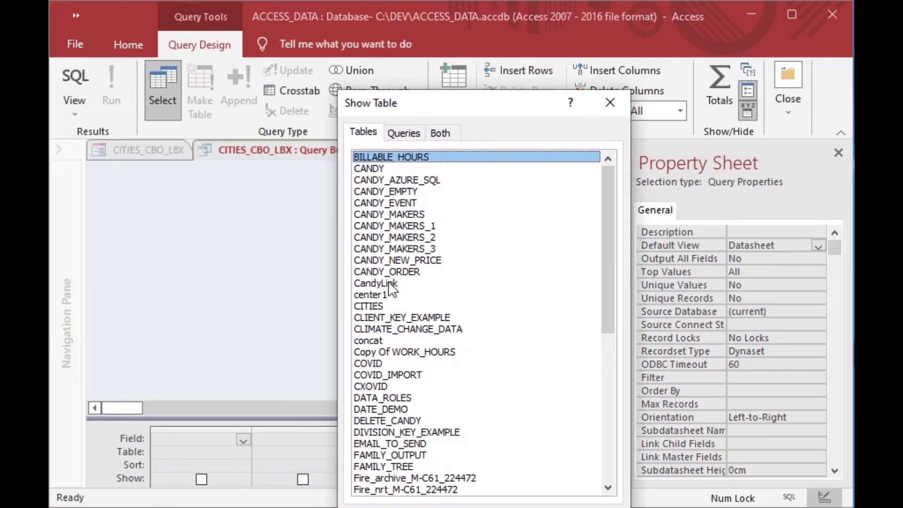
pyautogui.click(371, 308)
pyautogui.moveTo(479, 103); pyautogui.dragTo(485, 26)
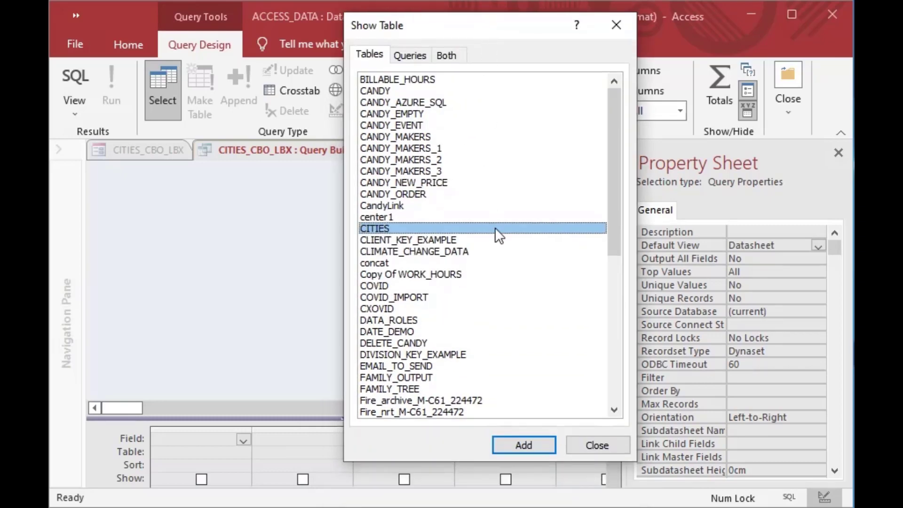
pyautogui.click(517, 445)
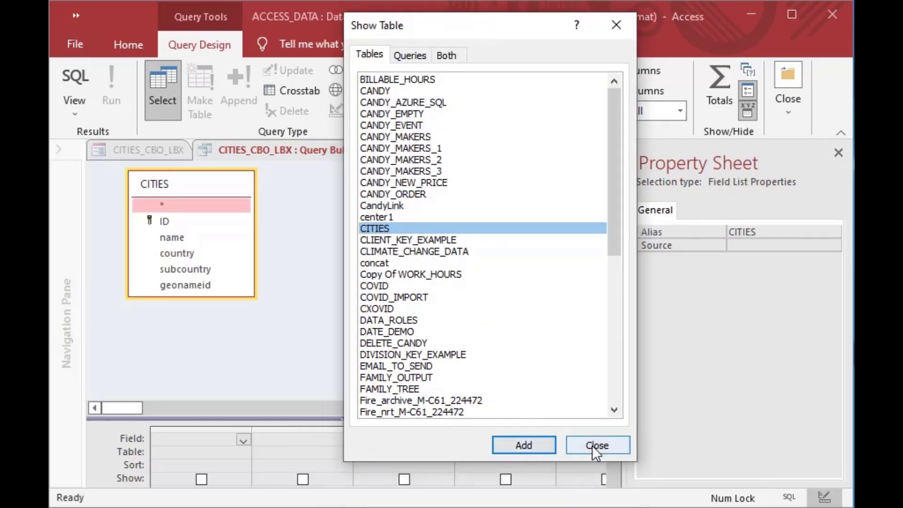
pyautogui.click(605, 445)
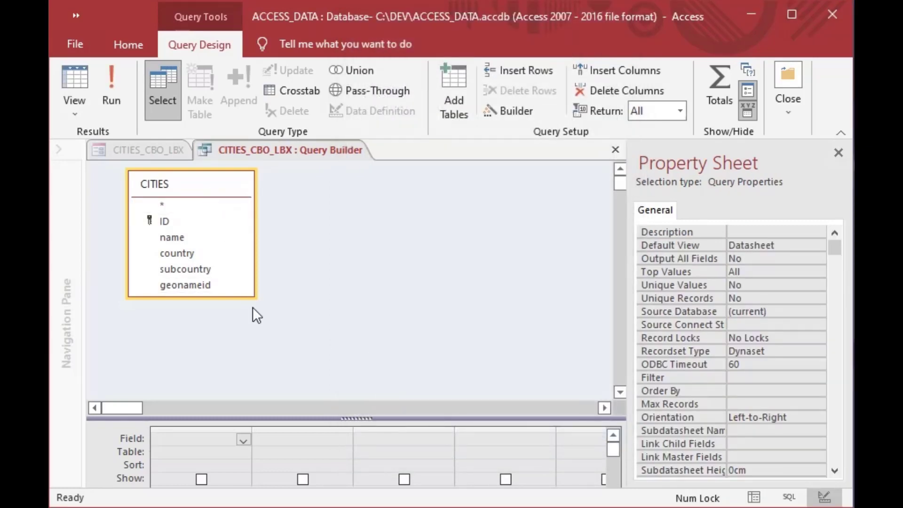
pyautogui.moveTo(253, 297); pyautogui.dragTo(272, 312)
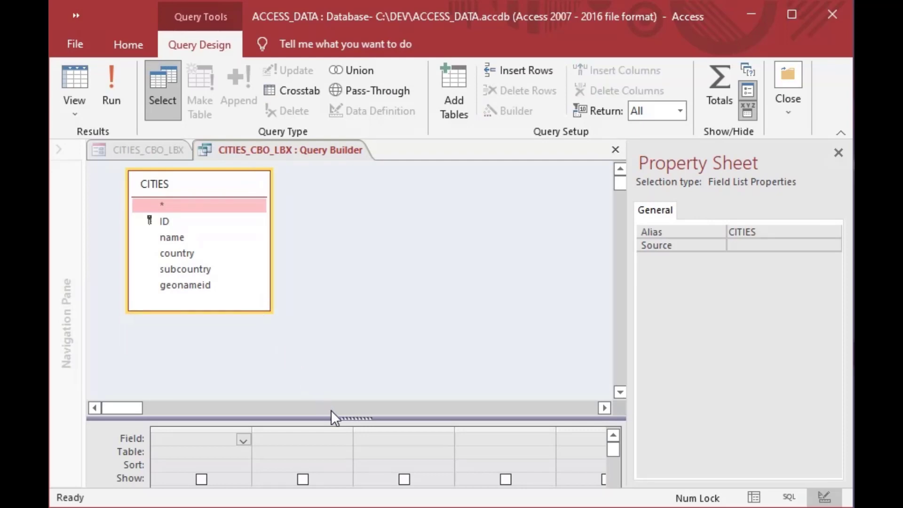
pyautogui.moveTo(348, 417); pyautogui.dragTo(351, 345)
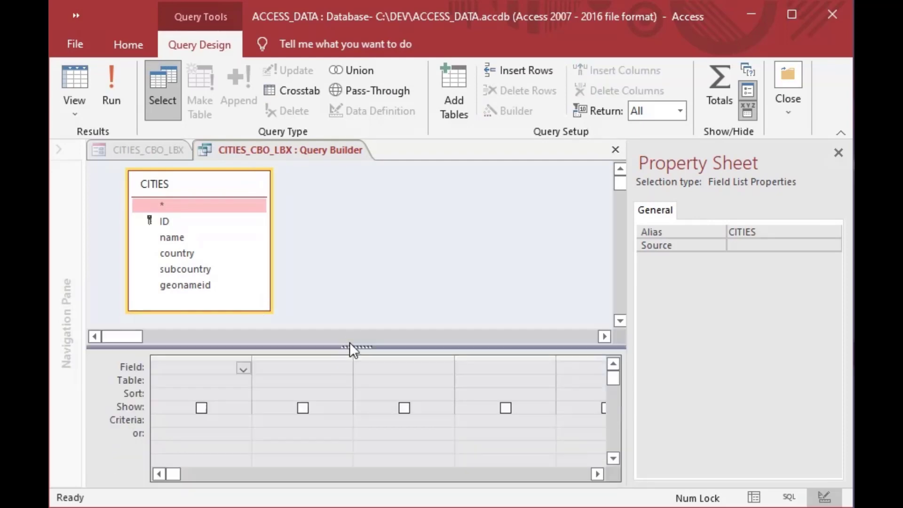
# Step: Add the name, country, subcountry and ID fields of CITIES to the query grid, in that order
pyautogui.doubleClick(177, 239)
pyautogui.doubleClick(178, 254)
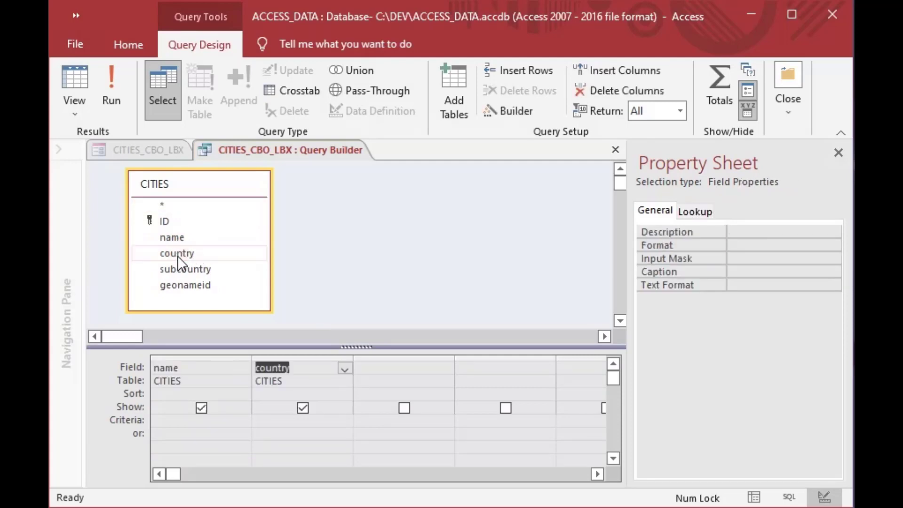
pyautogui.doubleClick(178, 270)
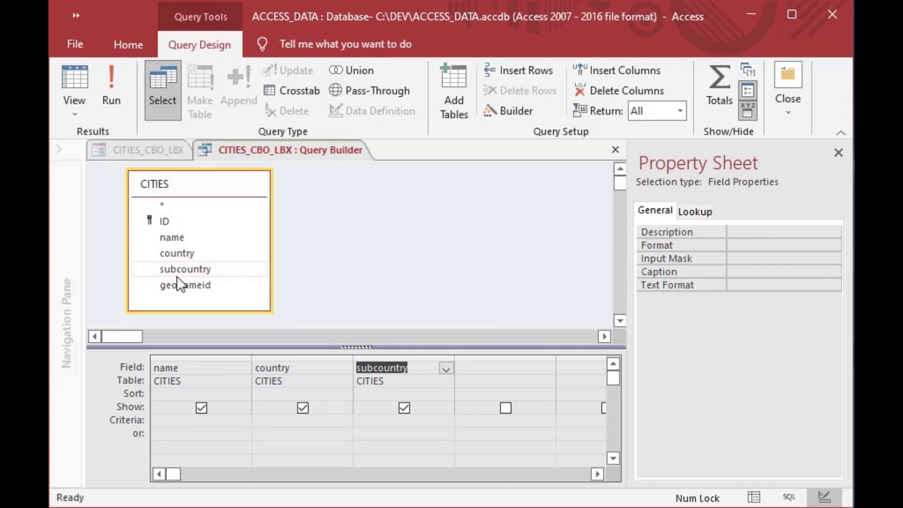
pyautogui.click(182, 221)
pyautogui.doubleClick(182, 221)
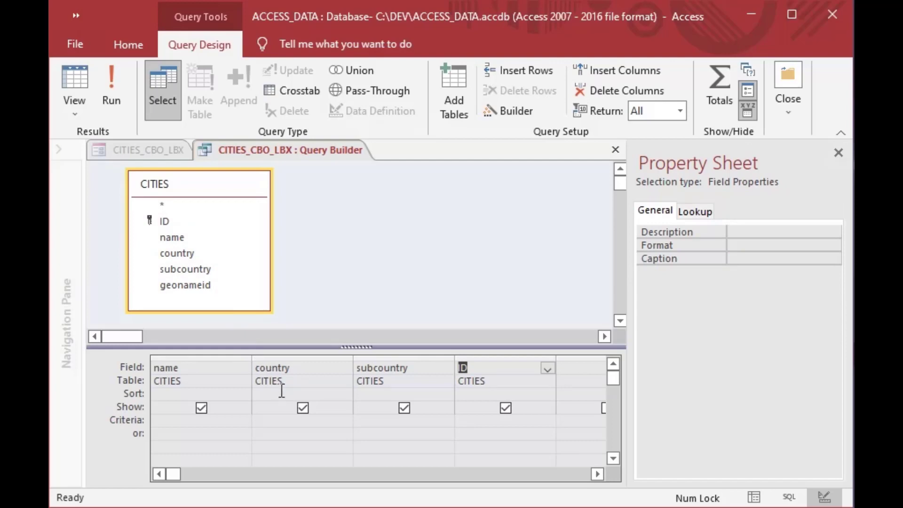
# Step: Restrict country to "Canada" and sort subcountry in ascending order
pyautogui.click(304, 419)
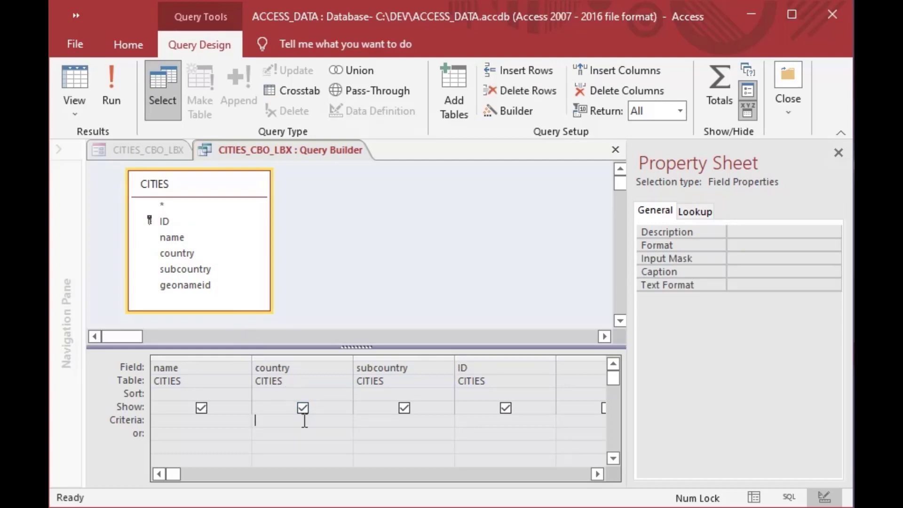
pyautogui.write('"Canada"')
pyautogui.press('Tab')
pyautogui.click(372, 394)
pyautogui.write('a')
pyautogui.press('Tab')
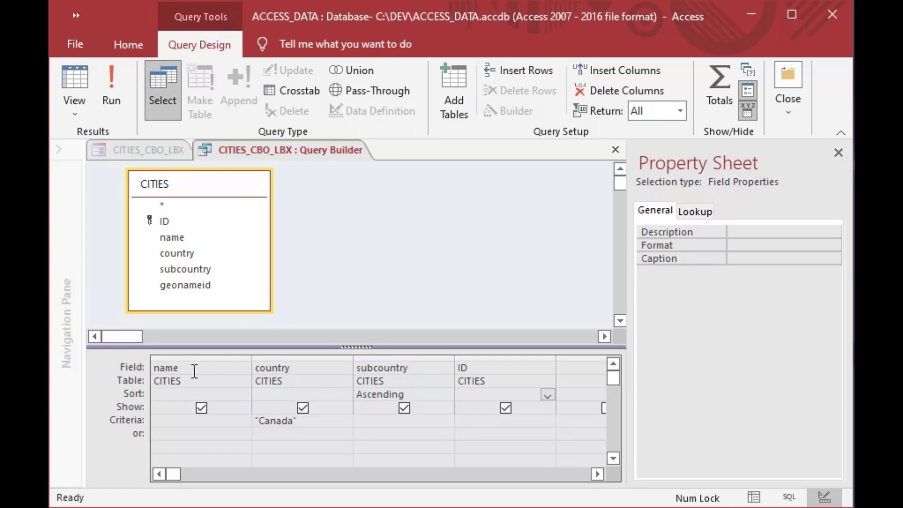
# Step: Add the name field again after ID, leave it unshown, and sort it in ascending order
pyautogui.doubleClick(185, 238)
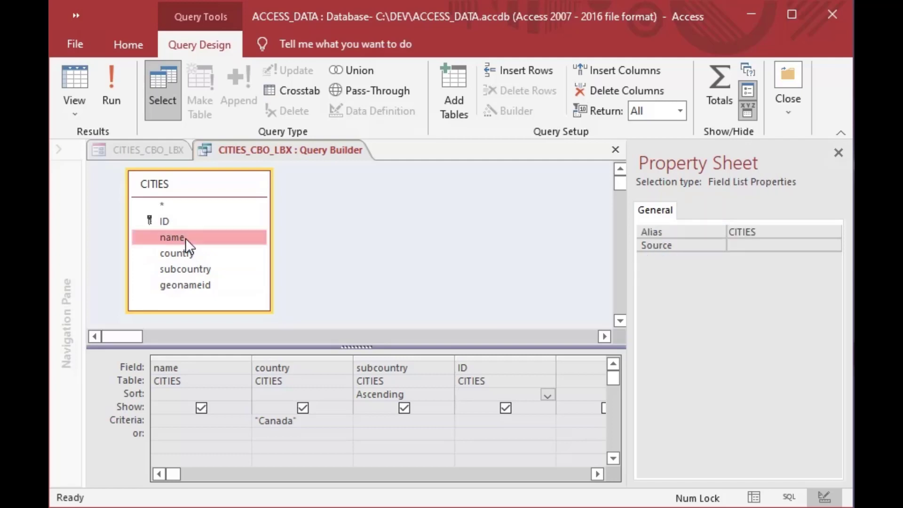
pyautogui.click(596, 474)
pyautogui.click(504, 407)
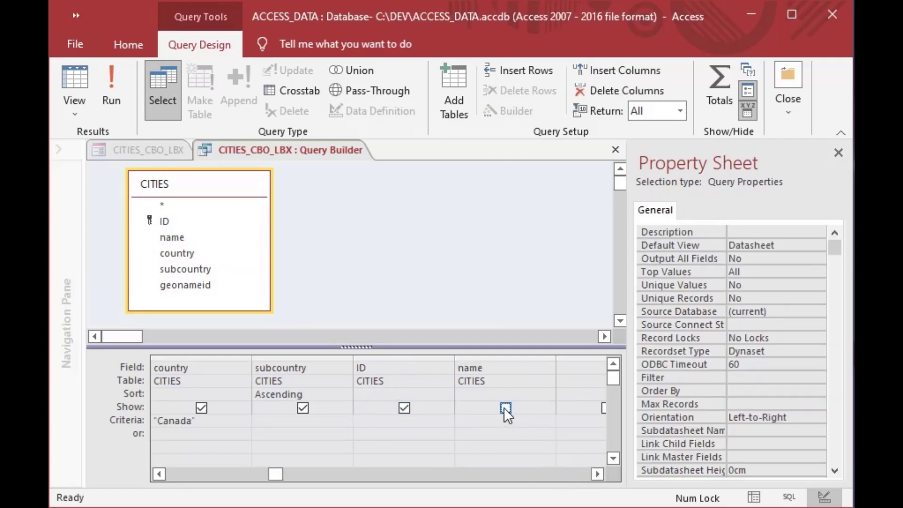
pyautogui.click(487, 394)
pyautogui.write('ascending')
pyautogui.press('Tab')
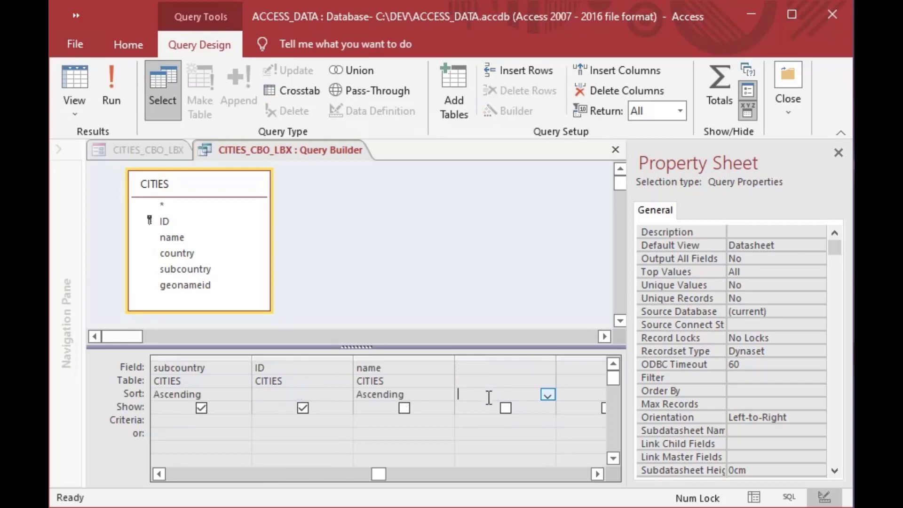
# Step: Review the query grid's sort settings for subcountry and the second name column, and the column order starting with name
pyautogui.click(158, 472)
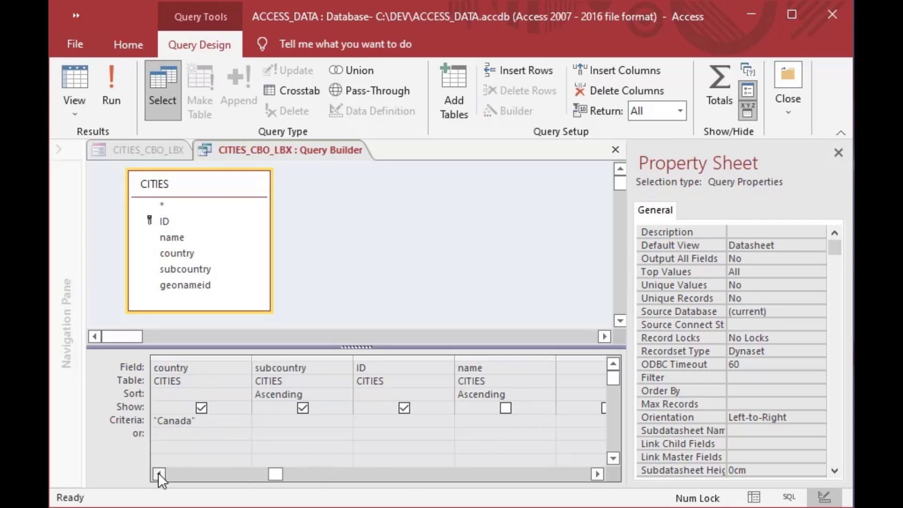
pyautogui.click(158, 472)
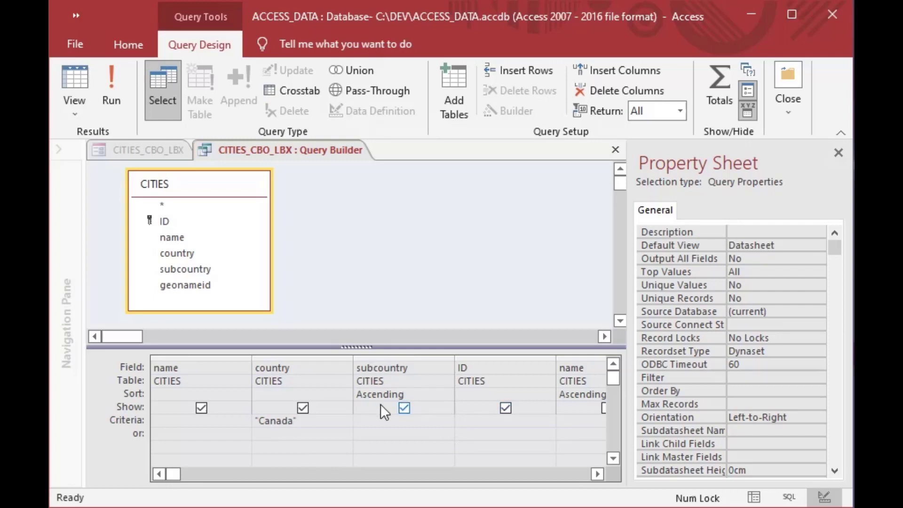
pyautogui.click(390, 394)
pyautogui.doubleClick(405, 395)
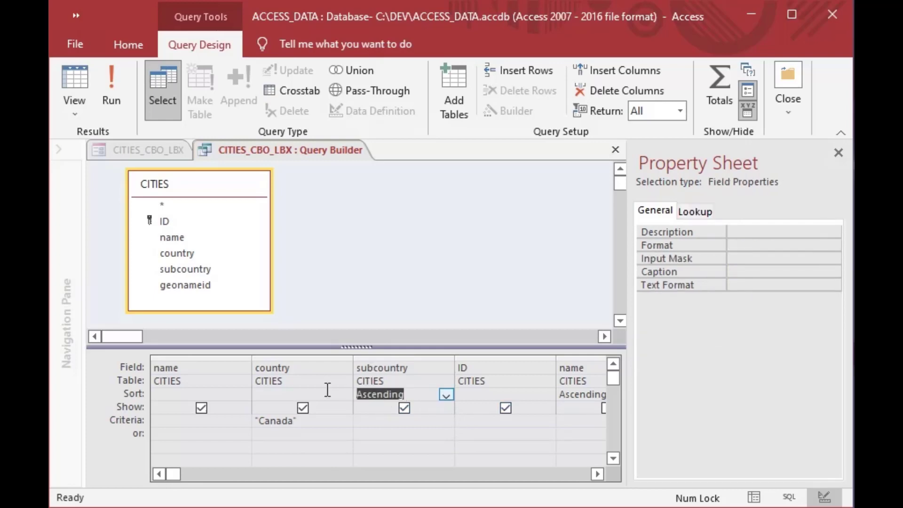
pyautogui.doubleClick(591, 392)
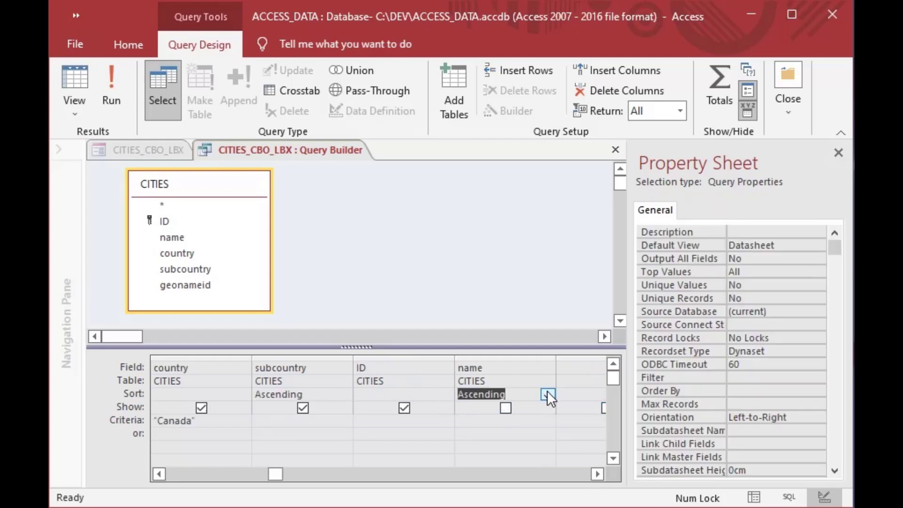
pyautogui.click(161, 475)
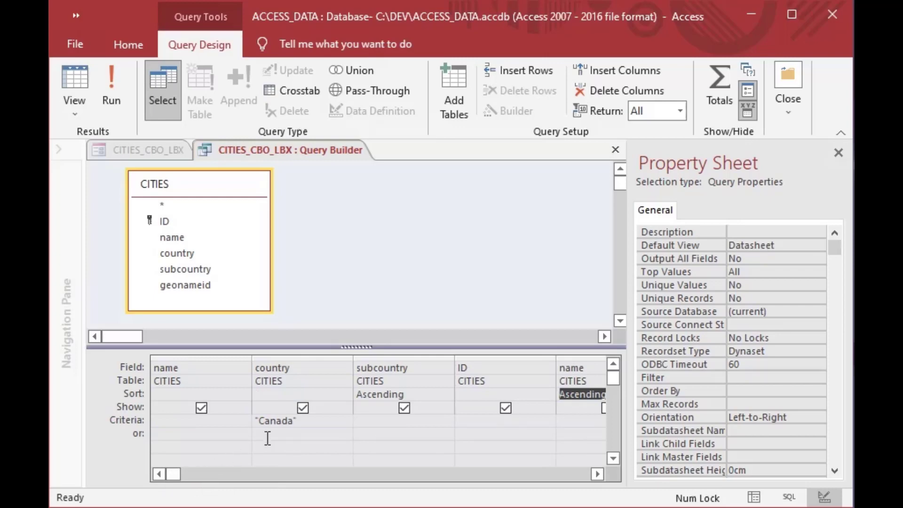
pyautogui.moveTo(185, 371); pyautogui.dragTo(120, 367)
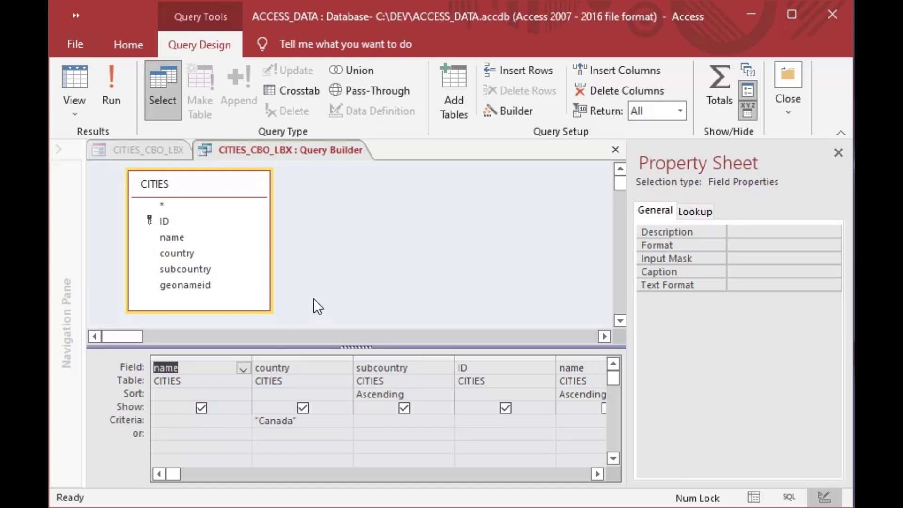
# Step: Close the query builder, saving the SQL statement as lbxCities' Row Source, and set its Bound Column to 4
pyautogui.click(614, 151)
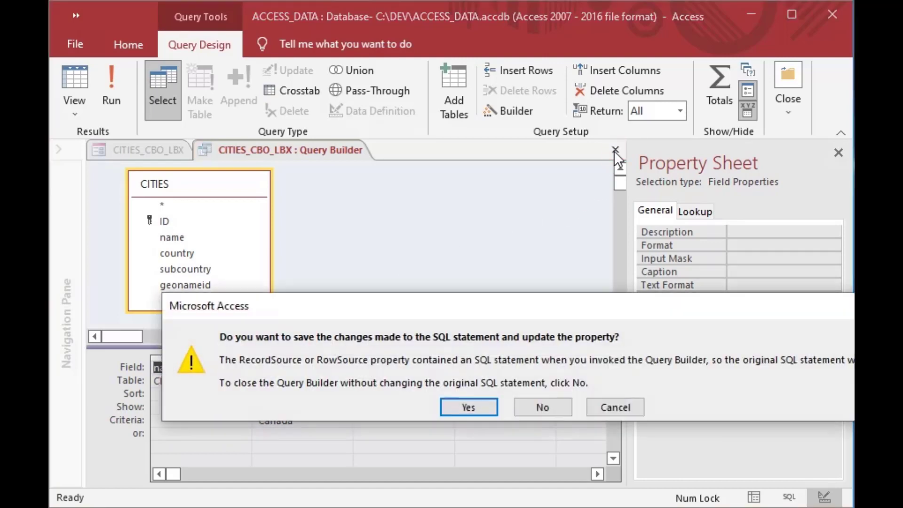
pyautogui.click(469, 408)
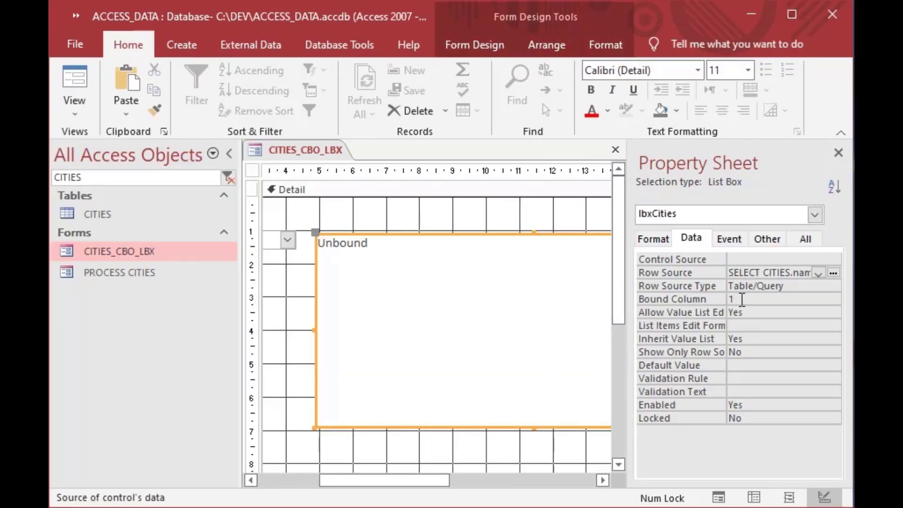
pyautogui.click(712, 298)
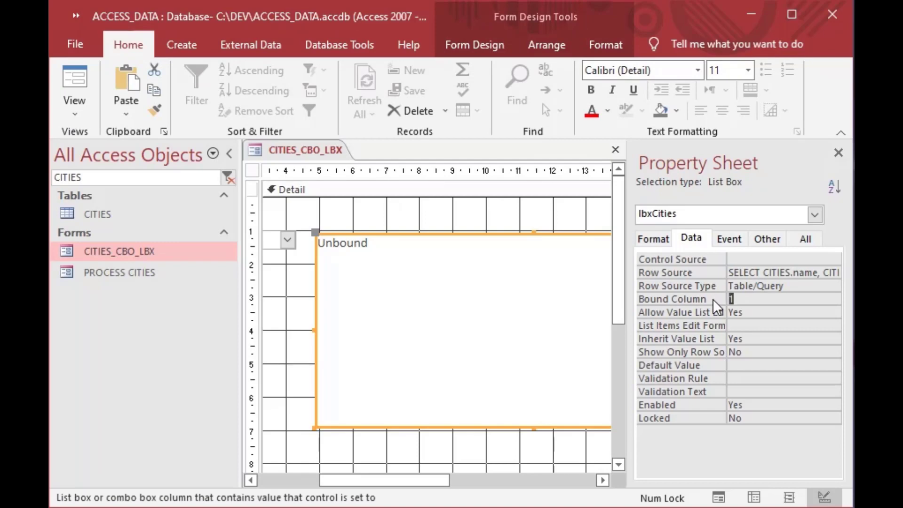
pyautogui.write('4')
# Step: Set lbxCities' Column Count to 4, Column Widths to 3cm;3cm;3cm;0cm, and Column Heads to Yes
pyautogui.click(686, 238)
pyautogui.click(654, 239)
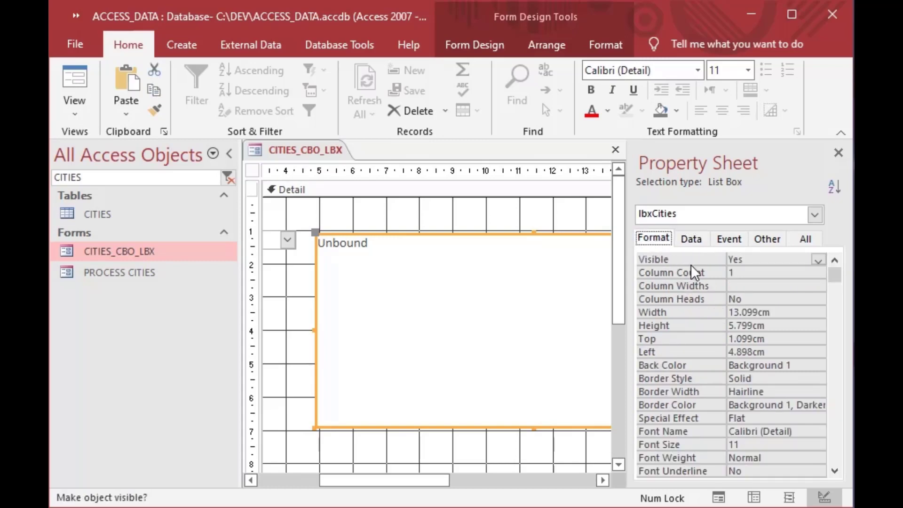
pyautogui.click(711, 273)
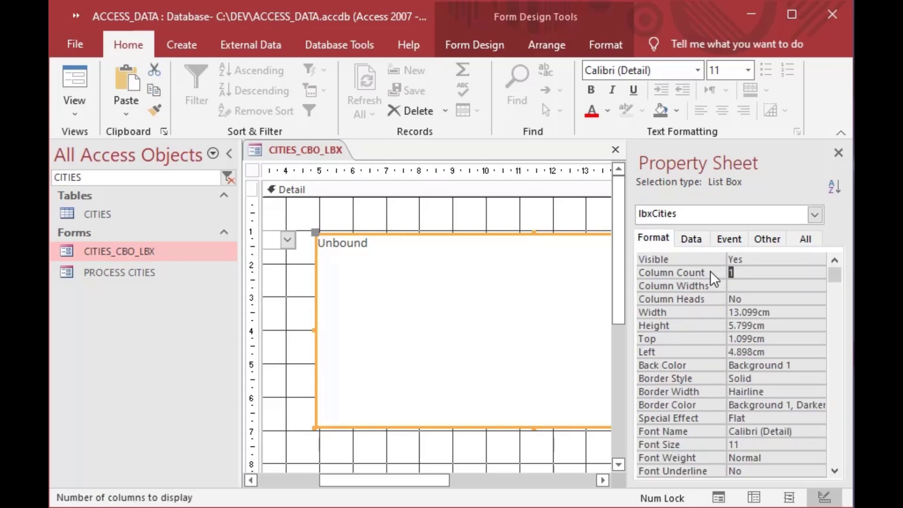
pyautogui.write('4')
pyautogui.click(741, 287)
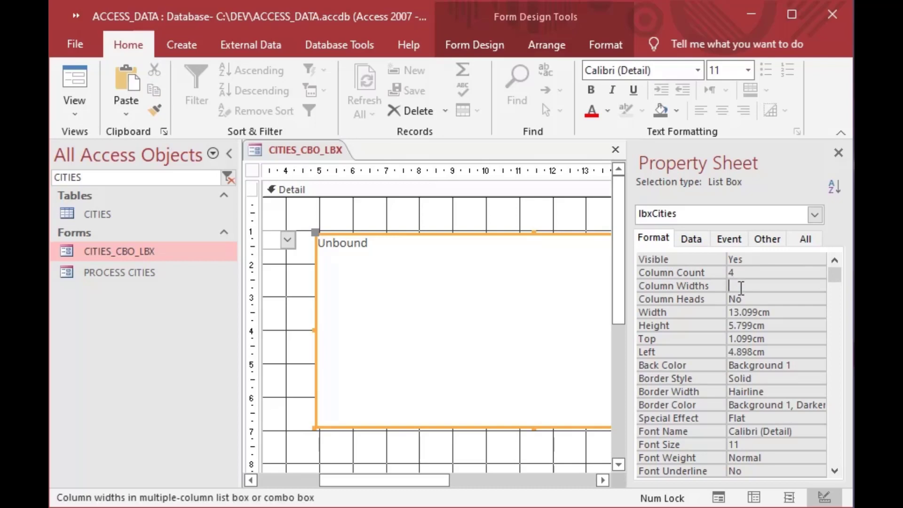
pyautogui.write('3cm')
pyautogui.write(';3cm;3cm')
pyautogui.write(';0')
pyautogui.press('Return')
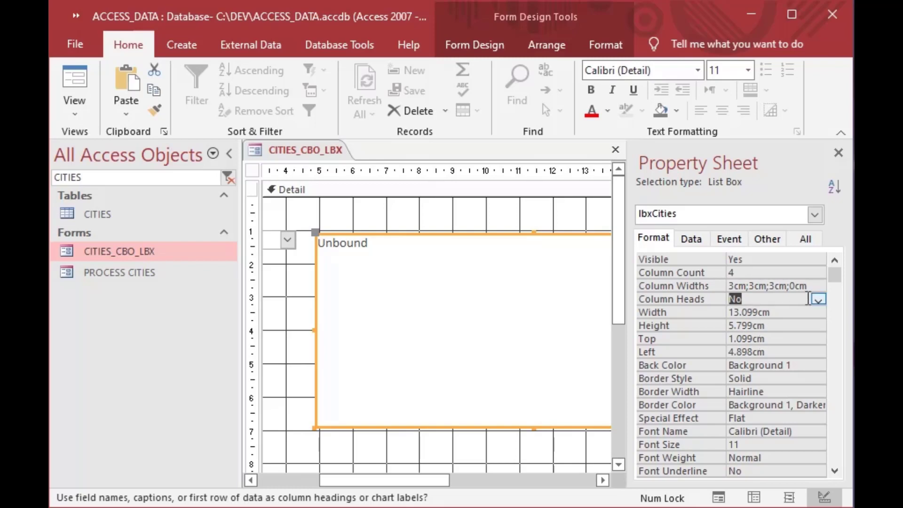
pyautogui.click(818, 300)
pyautogui.click(800, 313)
# Step: Show the form in Form View and compare the City combo box's list order with the list box
pyautogui.click(75, 80)
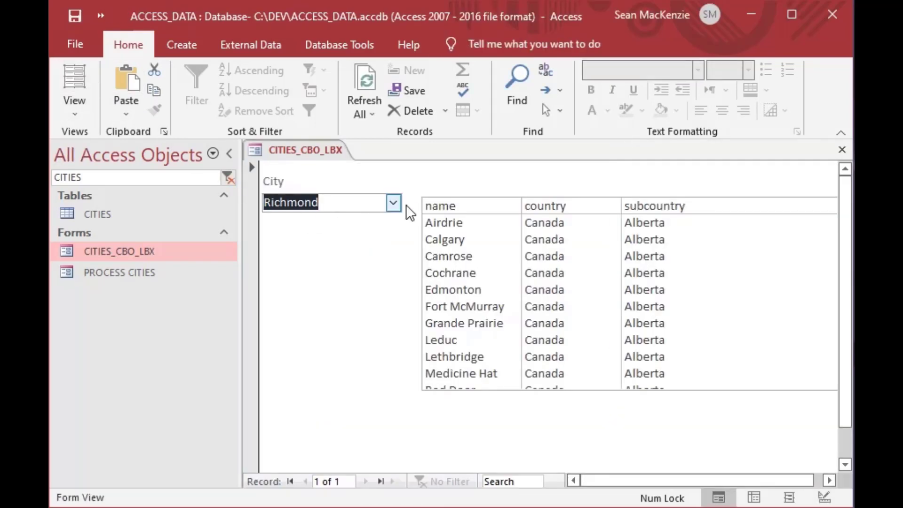
pyautogui.click(393, 202)
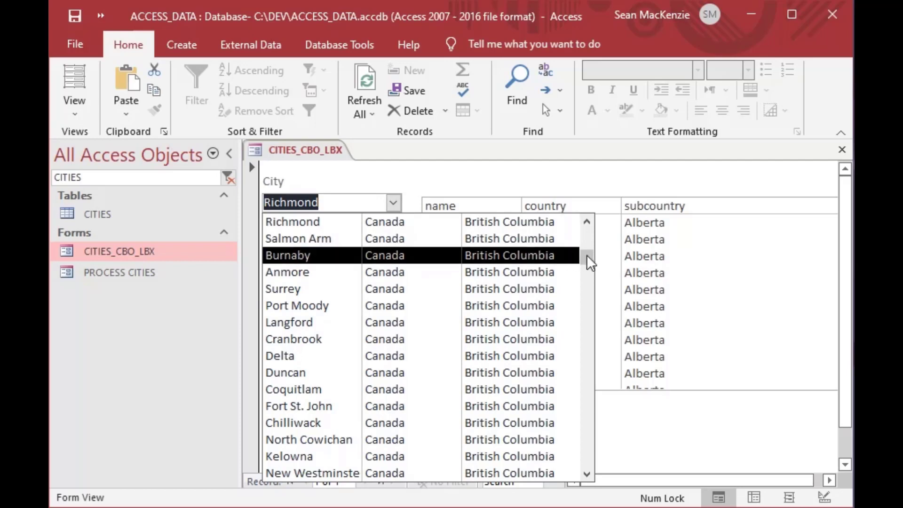
pyautogui.click(588, 226)
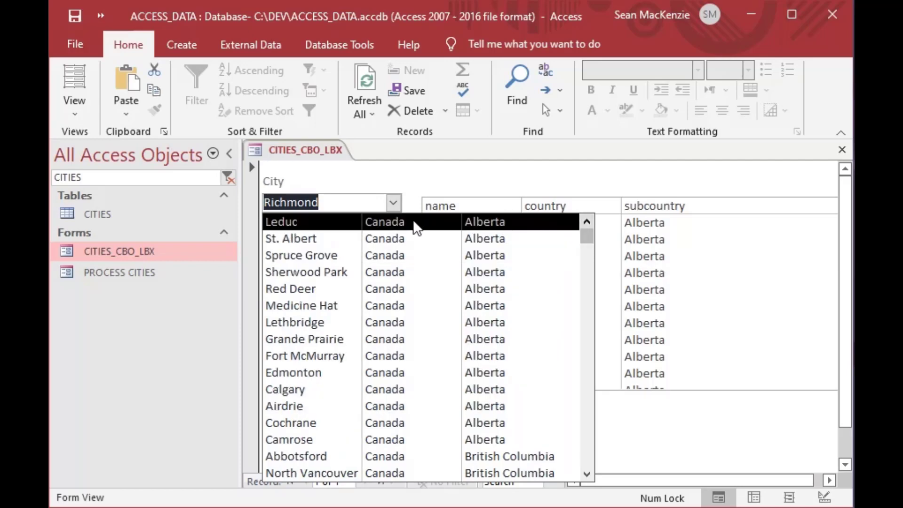
pyautogui.click(395, 200)
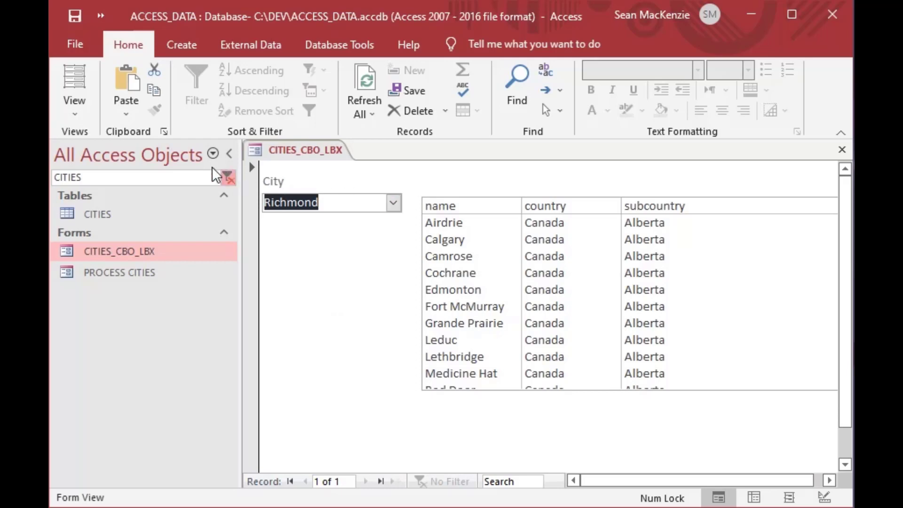
# Step: Return to Design View and move the list box's label off the combo box to just above the list box
pyautogui.click(69, 113)
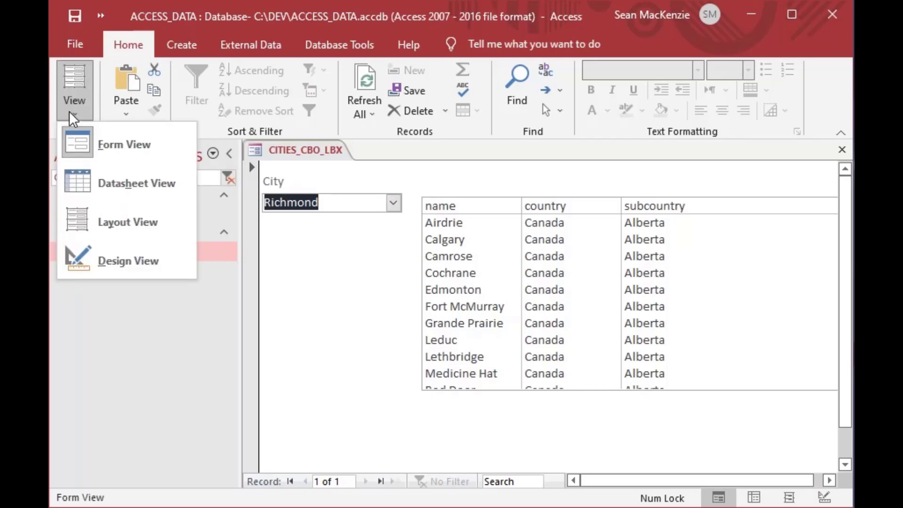
pyautogui.click(115, 259)
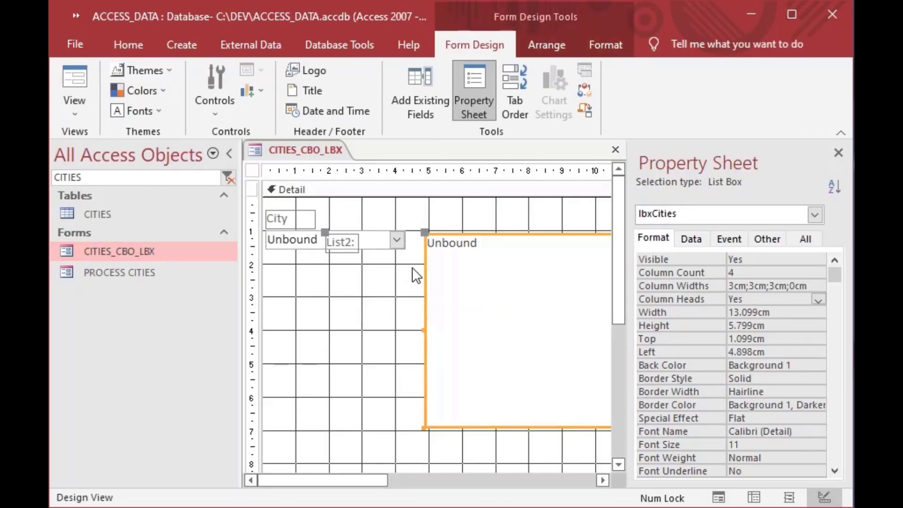
pyautogui.click(348, 242)
pyautogui.moveTo(329, 234); pyautogui.dragTo(425, 210)
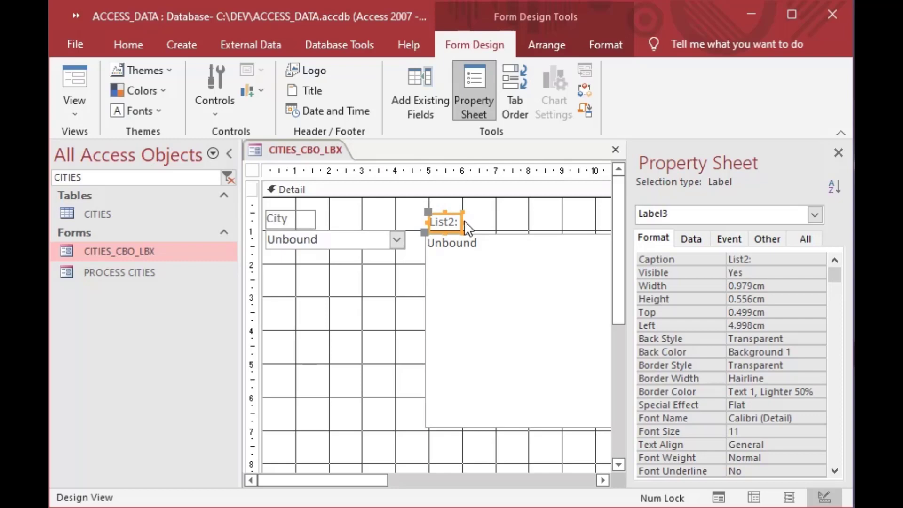
# Step: Widen the list box's label to about 2.2 cm and change its caption to Cities
pyautogui.click(464, 221)
pyautogui.press('BackSpace')
pyautogui.press('BackSpace')
pyautogui.press('BackSpace')
pyautogui.press('BackSpace')
pyautogui.press('BackSpace')
pyautogui.press('BackSpace')
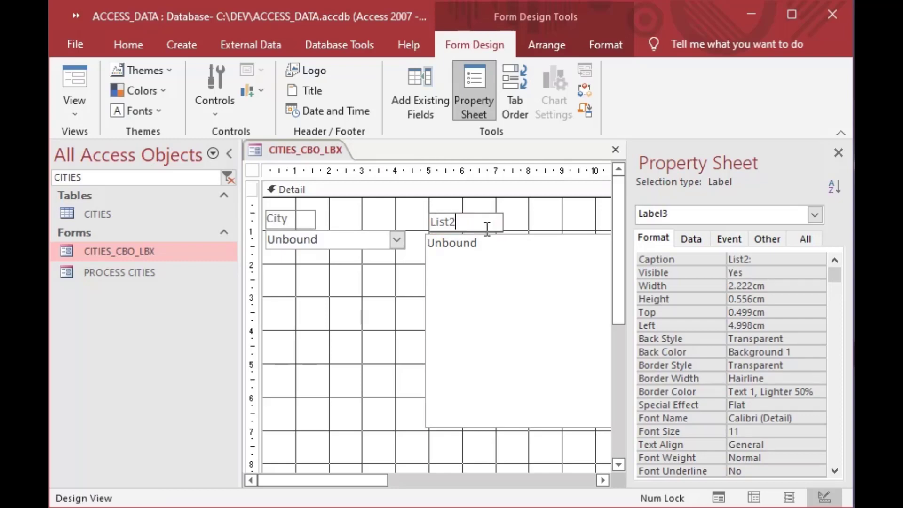
pyautogui.write('Cities')
pyautogui.click(537, 262)
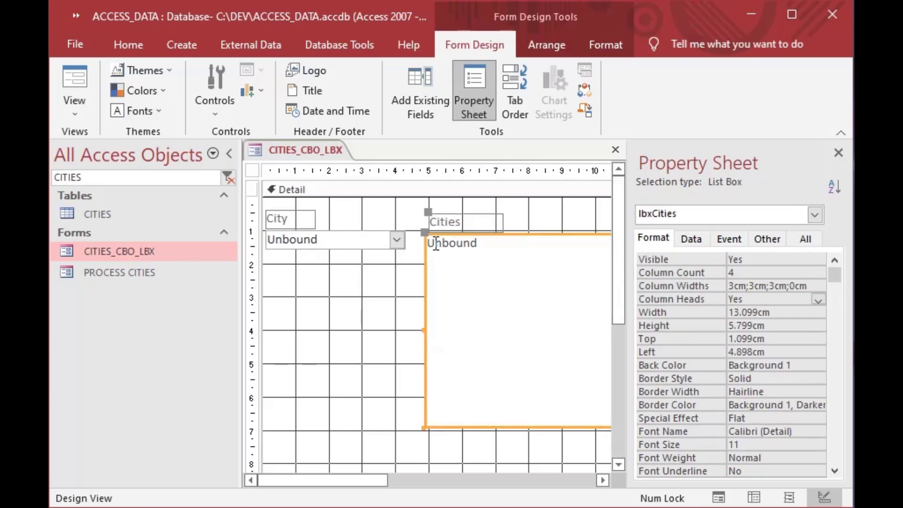
# Step: Open the query builder for cboCity's Row Source and enlarge the design grid
pyautogui.click(370, 239)
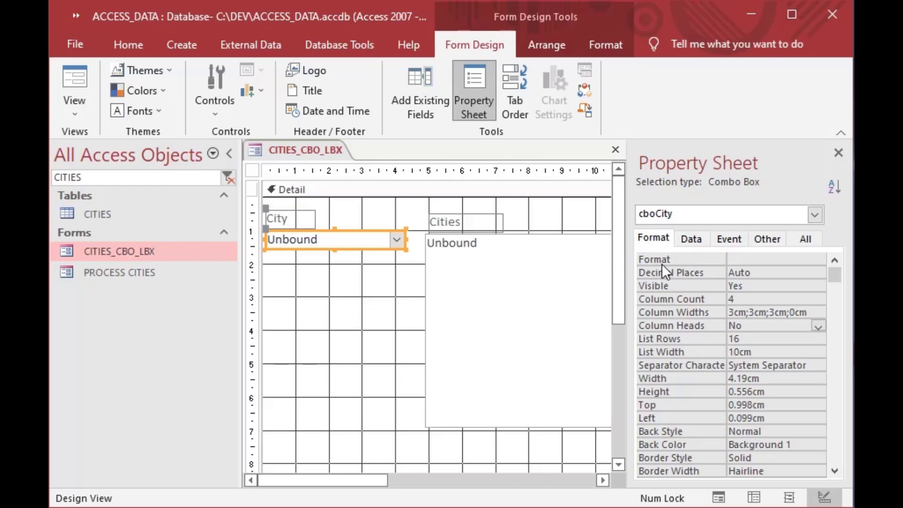
pyautogui.click(691, 241)
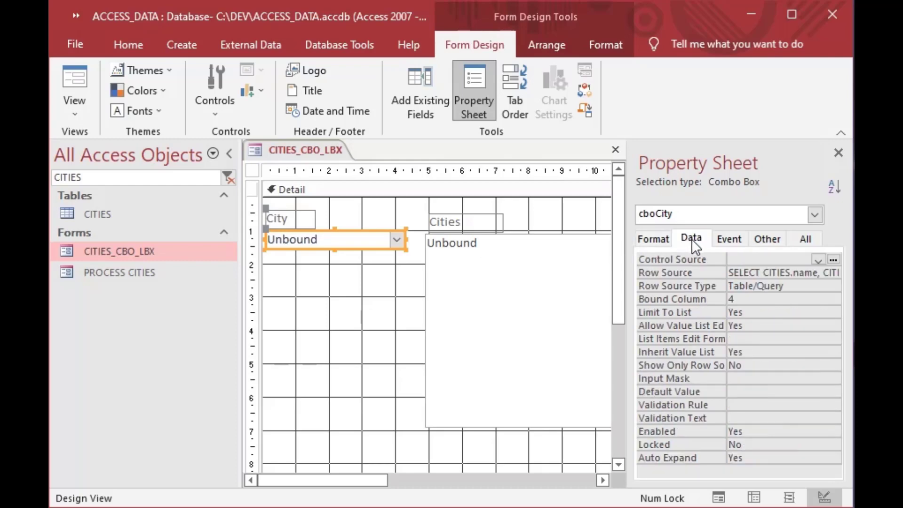
pyautogui.click(774, 272)
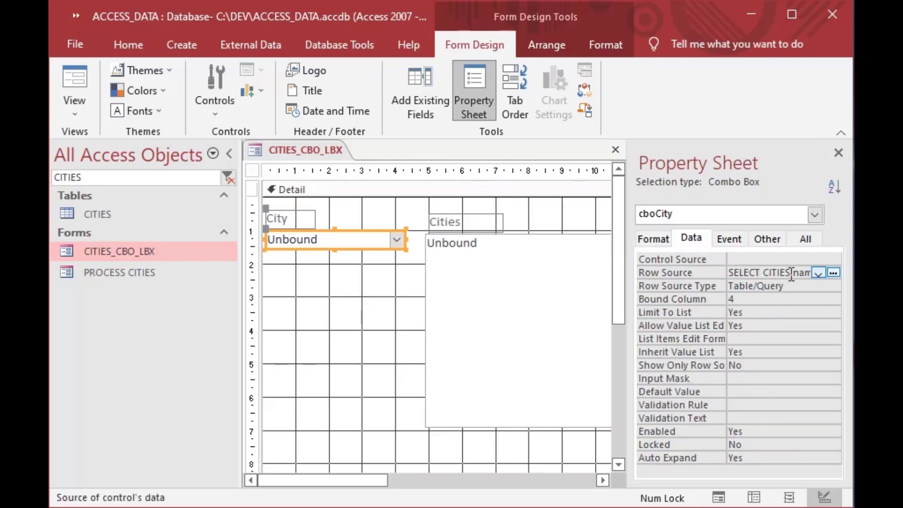
pyautogui.click(833, 273)
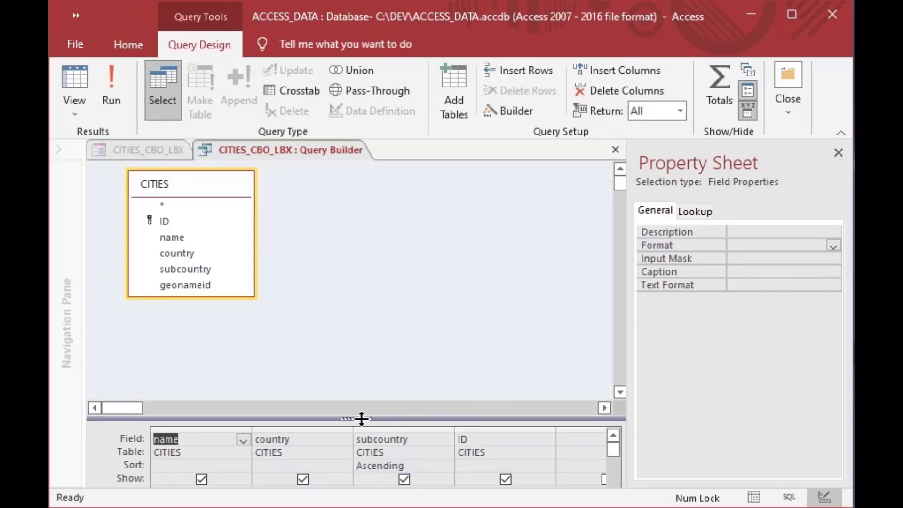
pyautogui.moveTo(359, 419); pyautogui.dragTo(377, 353)
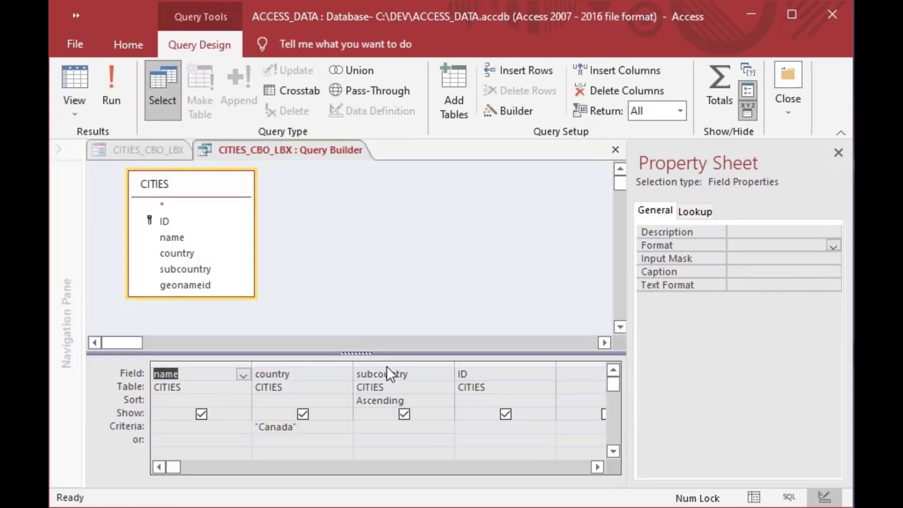
# Step: Add a second name column after ID in the query grid, hide it from the output and sort it ascending
pyautogui.click(415, 366)
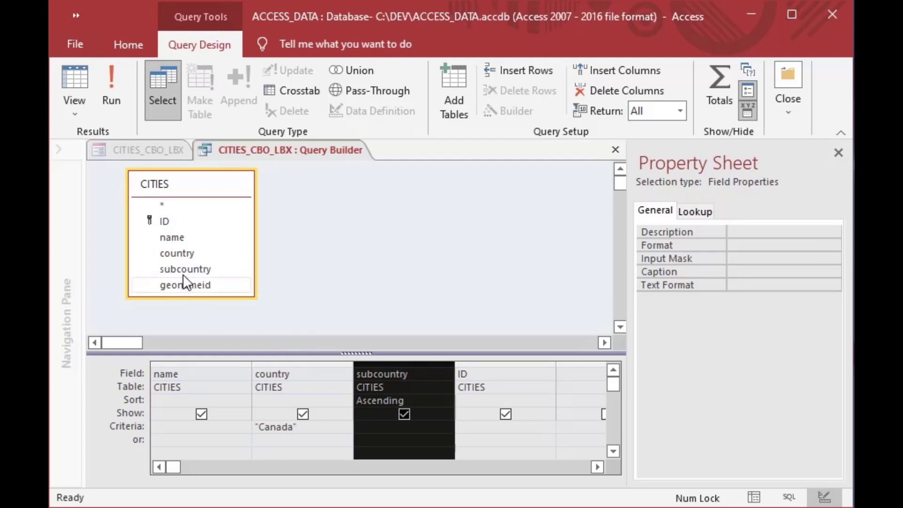
pyautogui.doubleClick(182, 239)
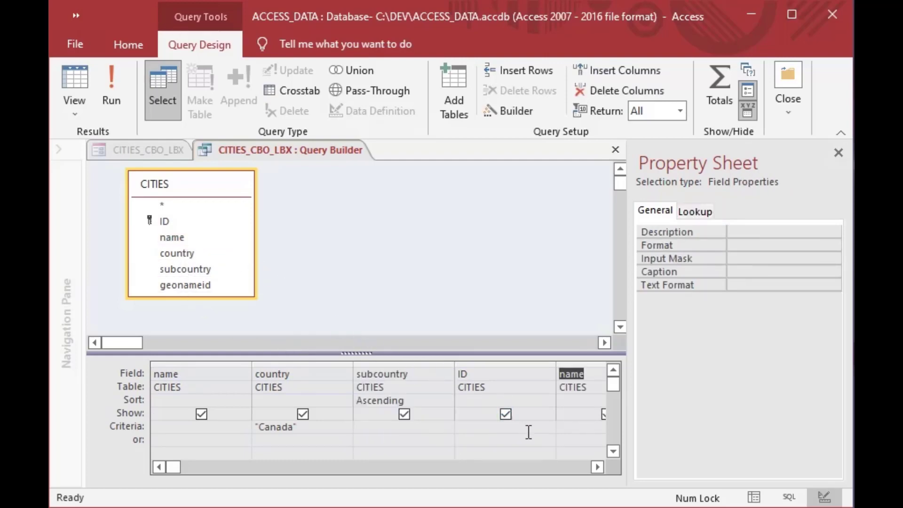
pyautogui.click(597, 467)
pyautogui.click(598, 467)
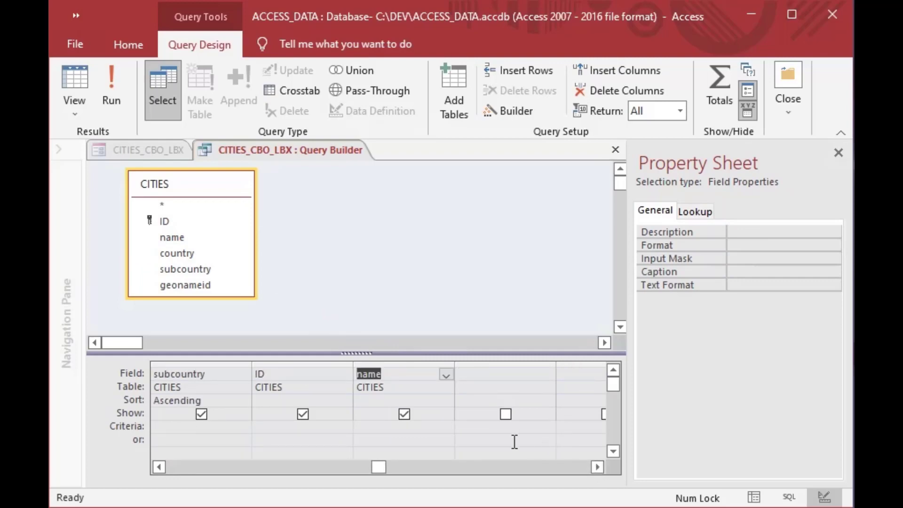
pyautogui.click(405, 414)
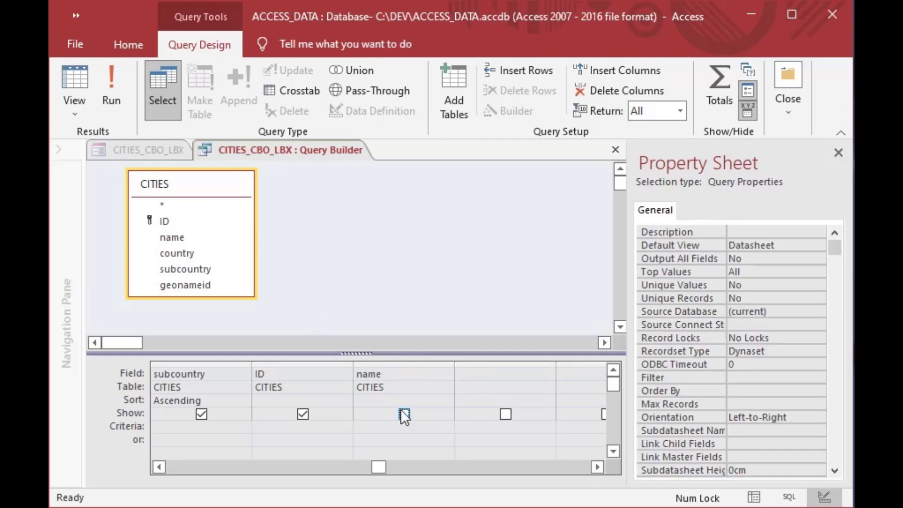
pyautogui.click(400, 400)
pyautogui.write('ascending')
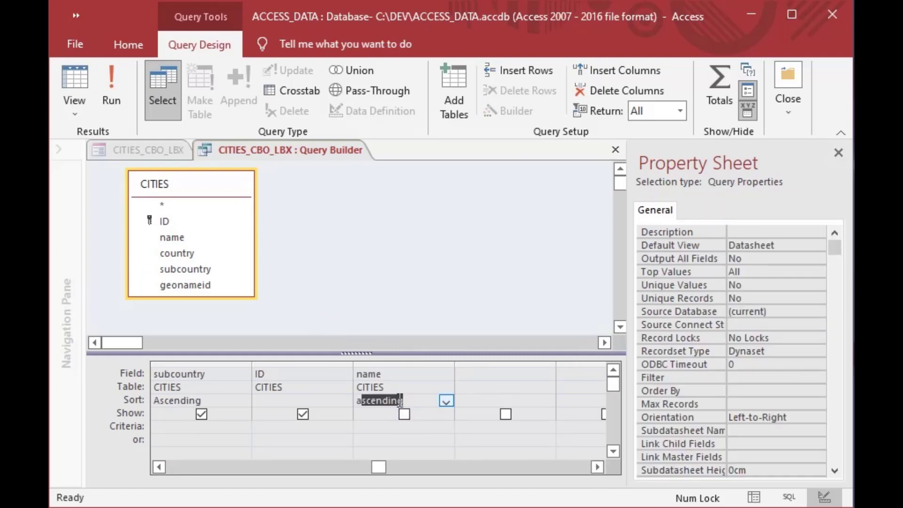
pyautogui.press('Tab')
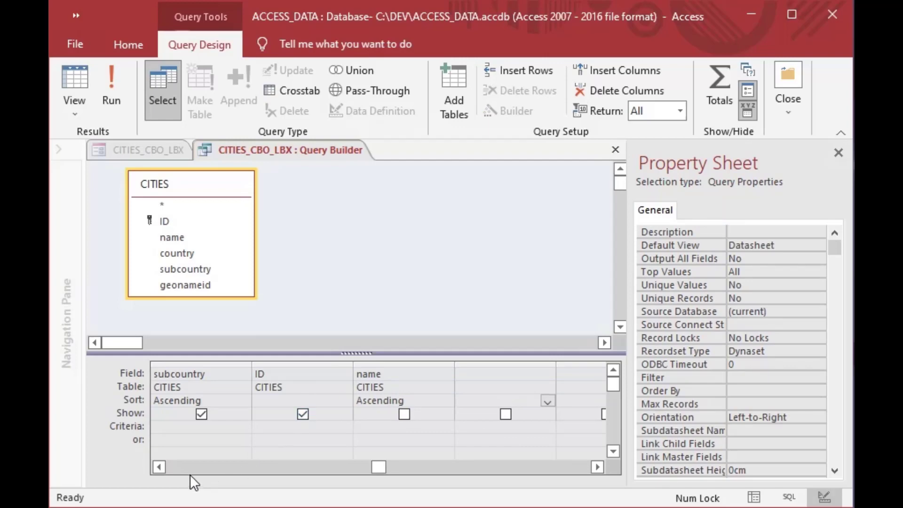
# Step: Check the subcountry and name sort settings, and close the query builder, saving the changes to cboCity's Row Source
pyautogui.click(179, 466)
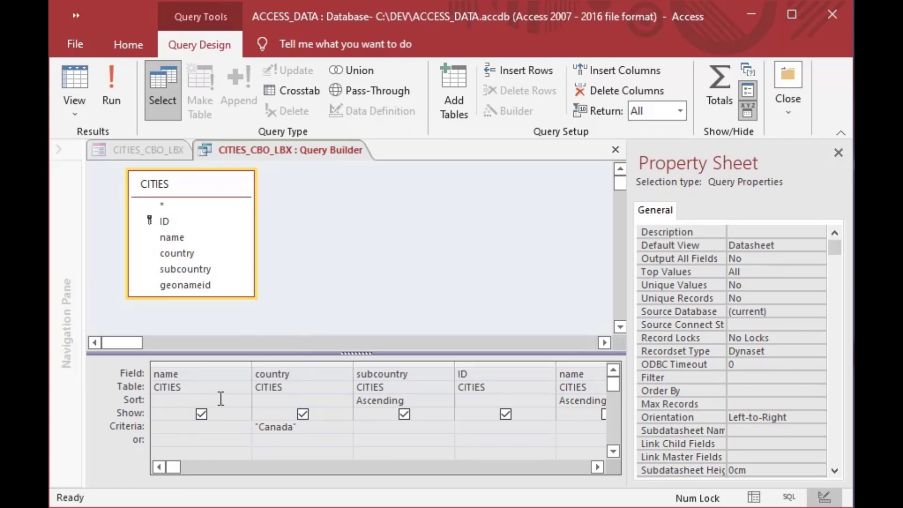
pyautogui.doubleClick(404, 400)
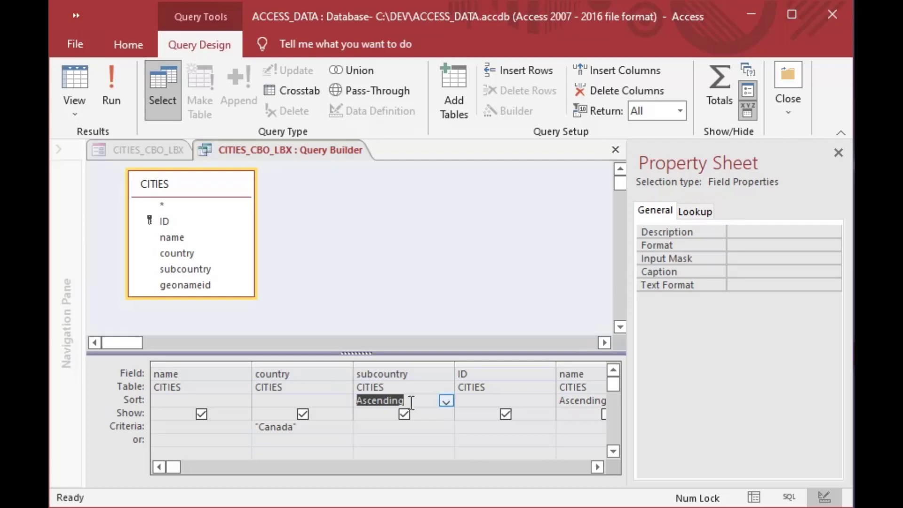
pyautogui.doubleClick(594, 403)
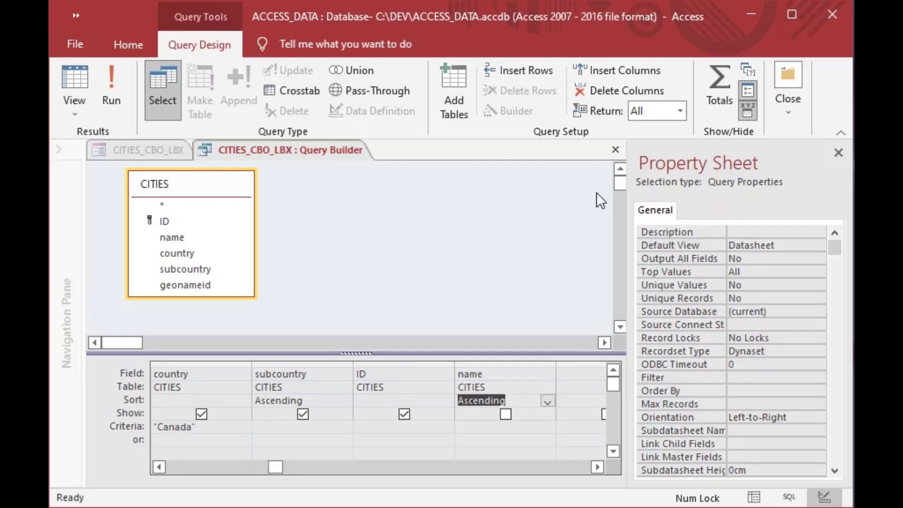
pyautogui.click(614, 151)
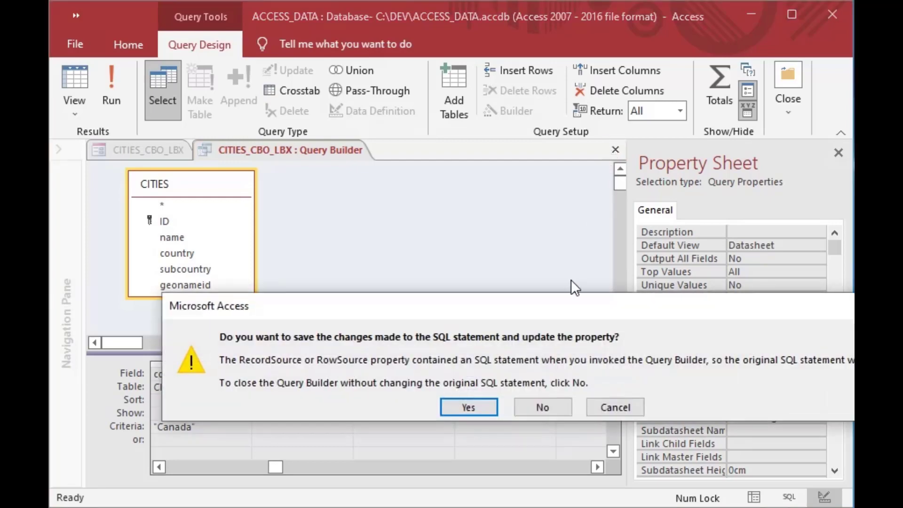
pyautogui.click(482, 404)
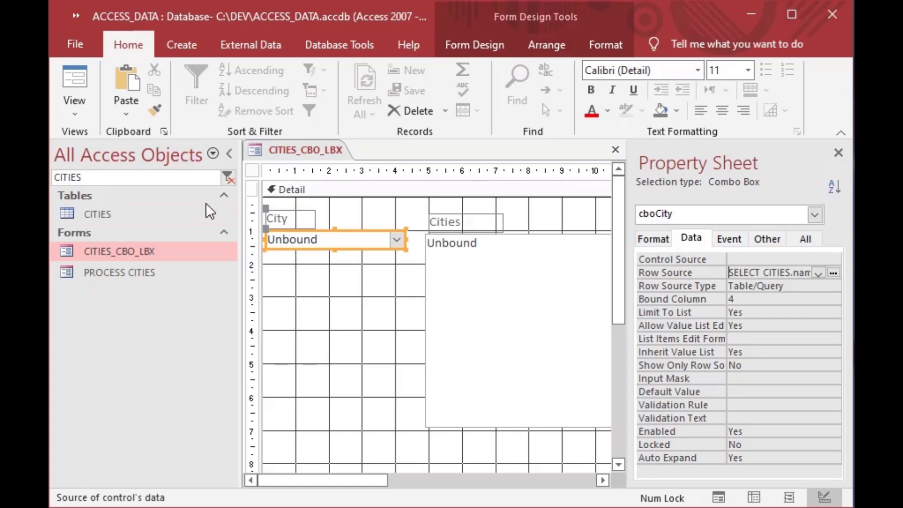
# Step: Show the form in Form View and select Airdrie in both the City combo box and the Cities list box
pyautogui.click(82, 90)
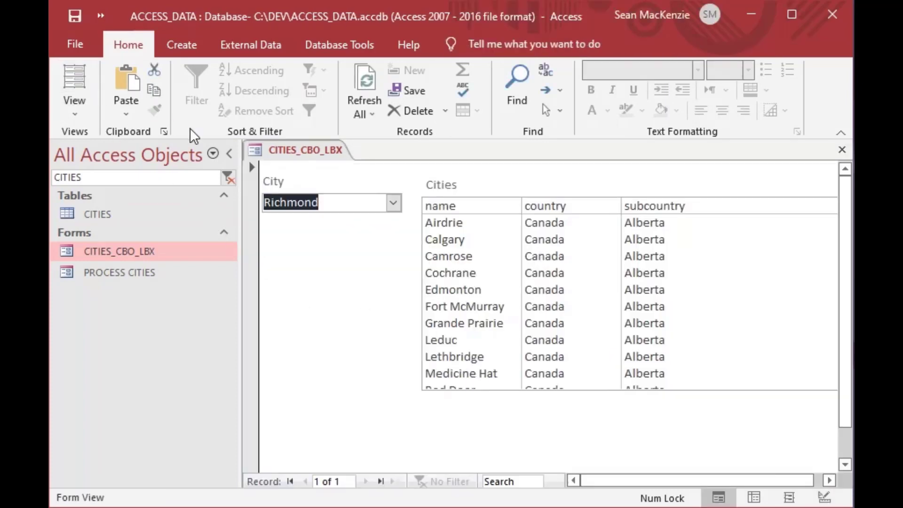
pyautogui.click(394, 203)
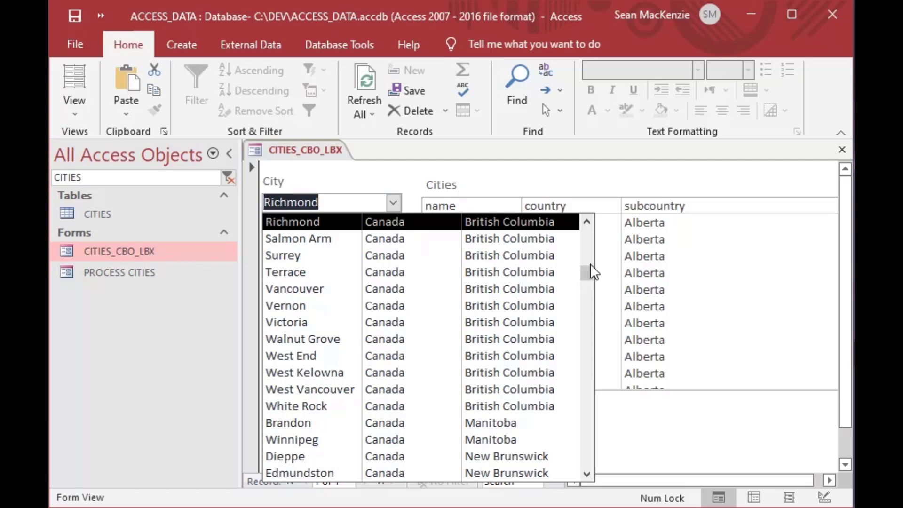
pyautogui.moveTo(586, 253); pyautogui.dragTo(586, 221)
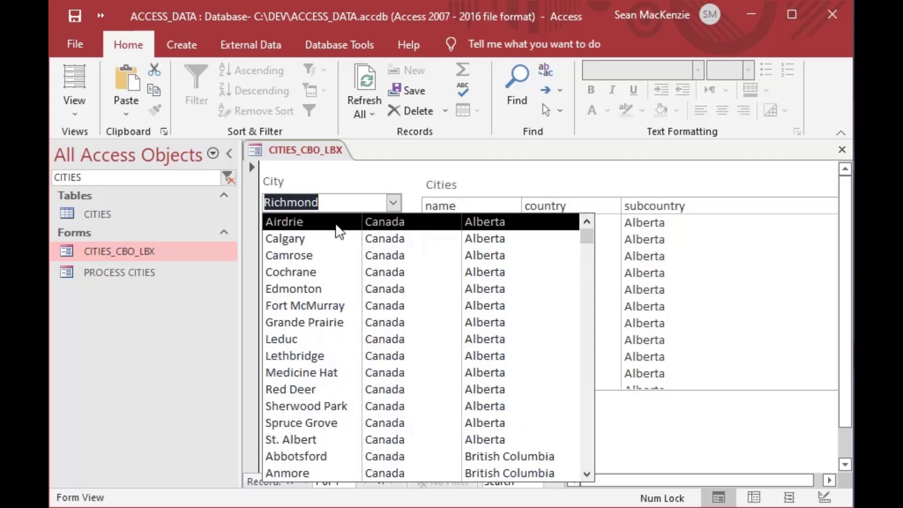
pyautogui.click(349, 221)
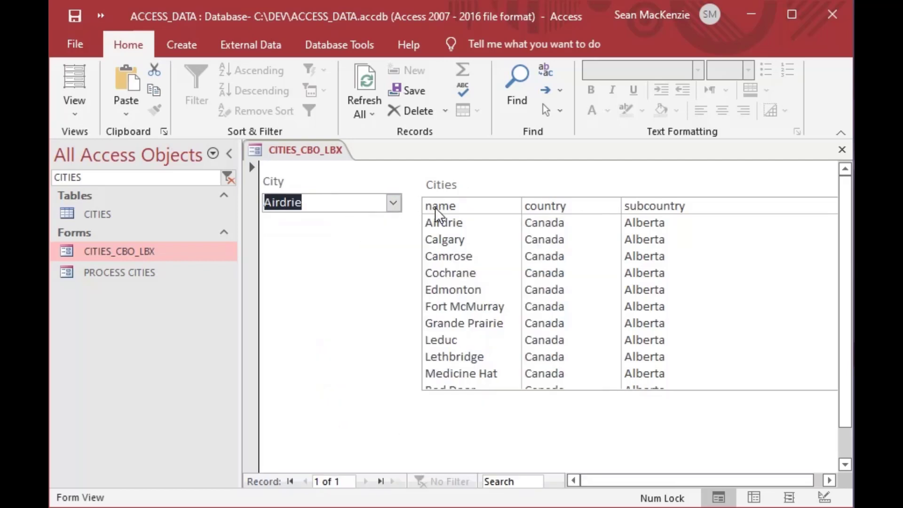
pyautogui.click(454, 223)
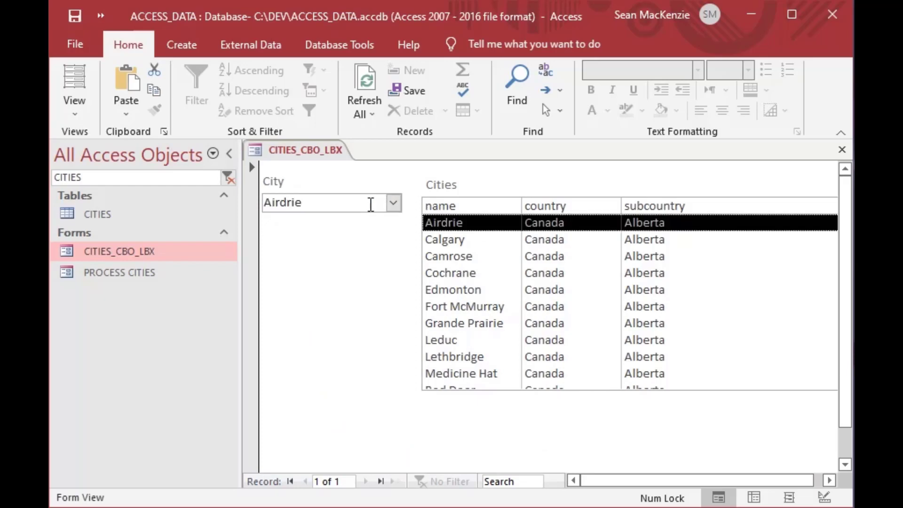
pyautogui.click(394, 204)
pyautogui.click(473, 224)
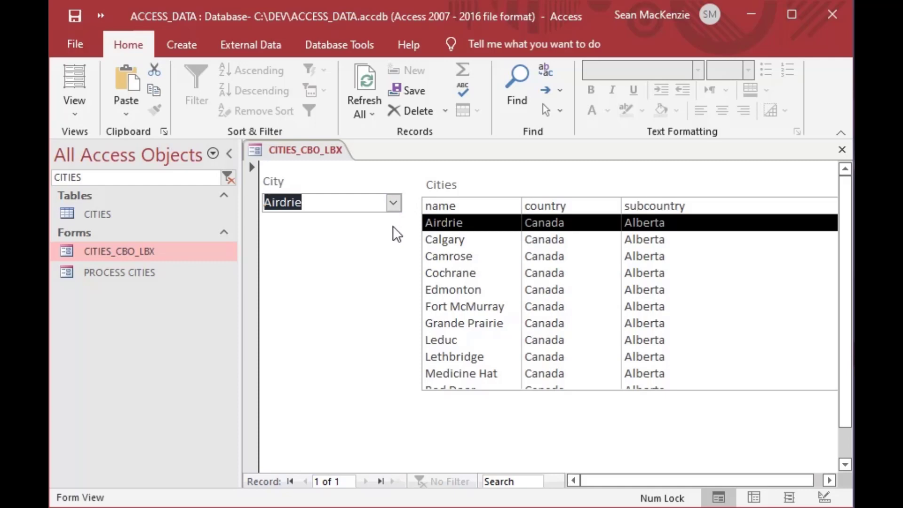
# Step: Create a new VBA module and bring the editor's Immediate window into view for entering code
pyautogui.click(772, 80)
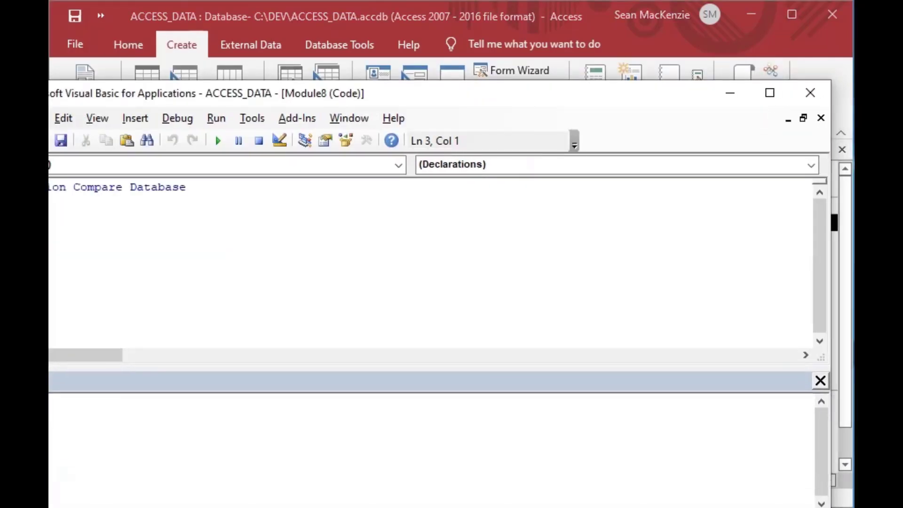
pyautogui.moveTo(519, 99); pyautogui.dragTo(583, 44)
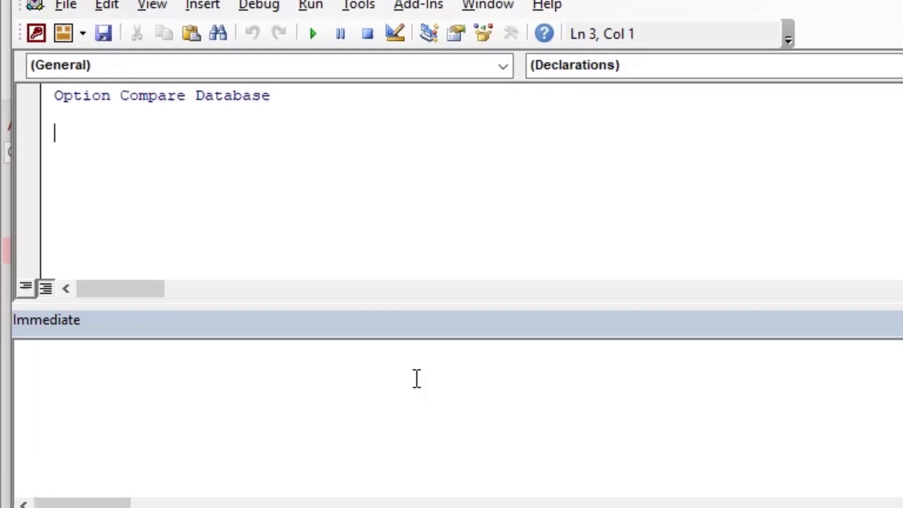
pyautogui.click(416, 377)
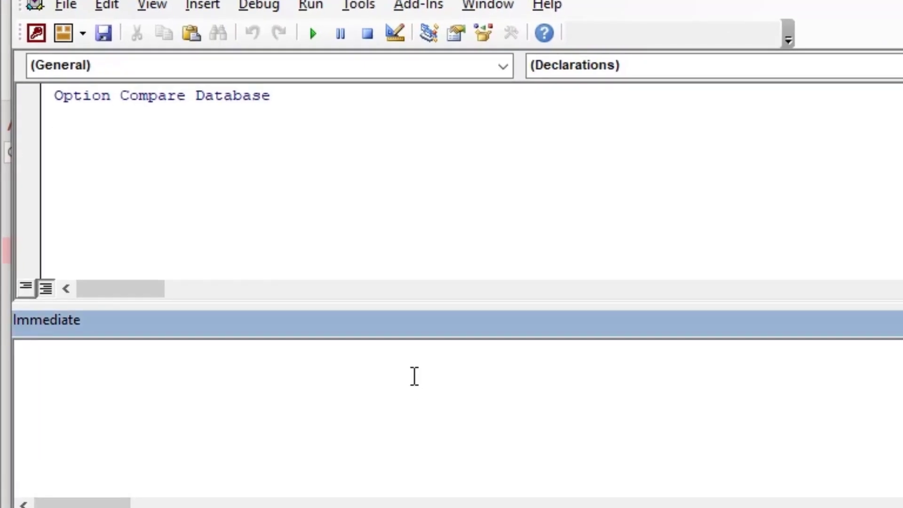
# Step: Print the value of Forms!CITIES_CBO_LBX!lbxCities in the Immediate window
pyautogui.write('?Forms')
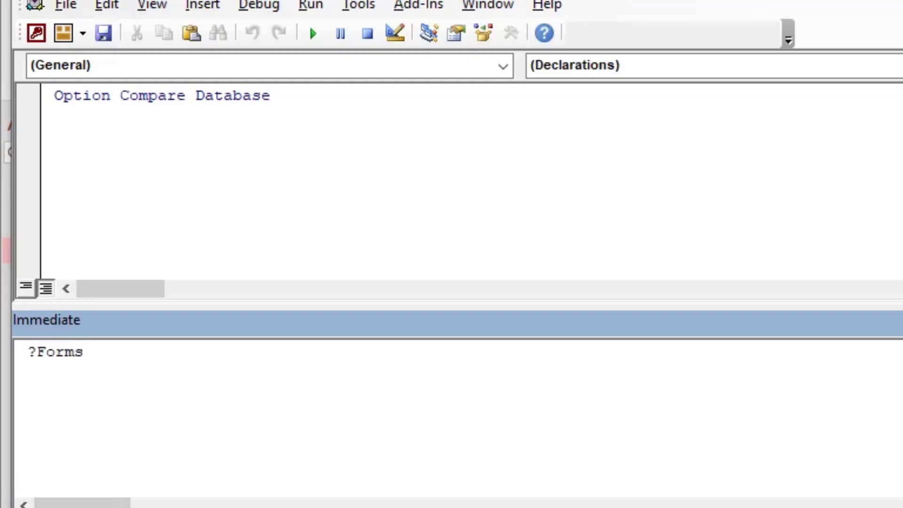
pyautogui.write('!CITIES')
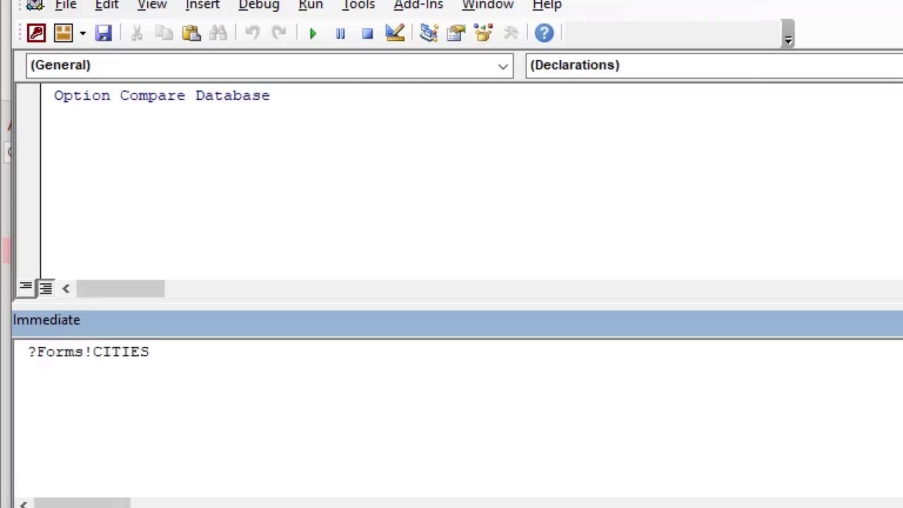
pyautogui.write('_LBX')
pyautogui.press('BackSpace')
pyautogui.press('BackSpace')
pyautogui.press('BackSpace')
pyautogui.write('B')
pyautogui.press('BackSpace')
pyautogui.write('CBO_LBX!')
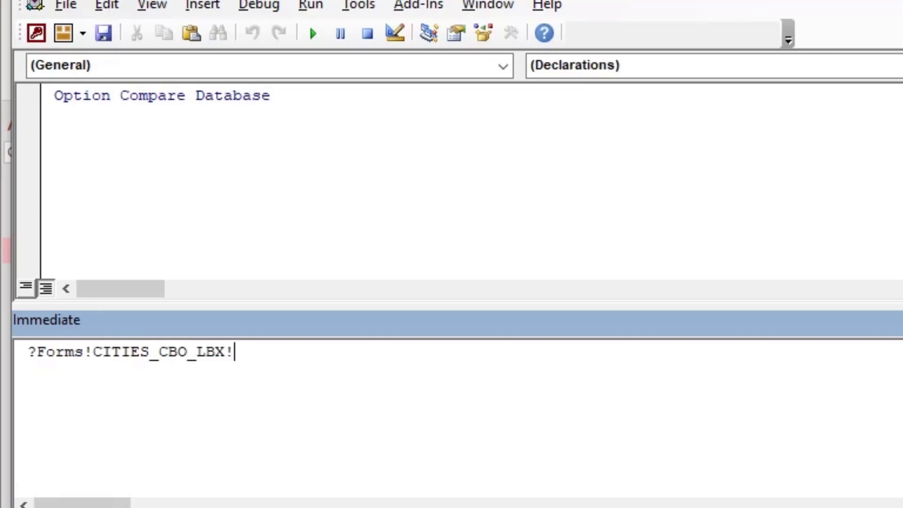
pyautogui.write('lbxCities')
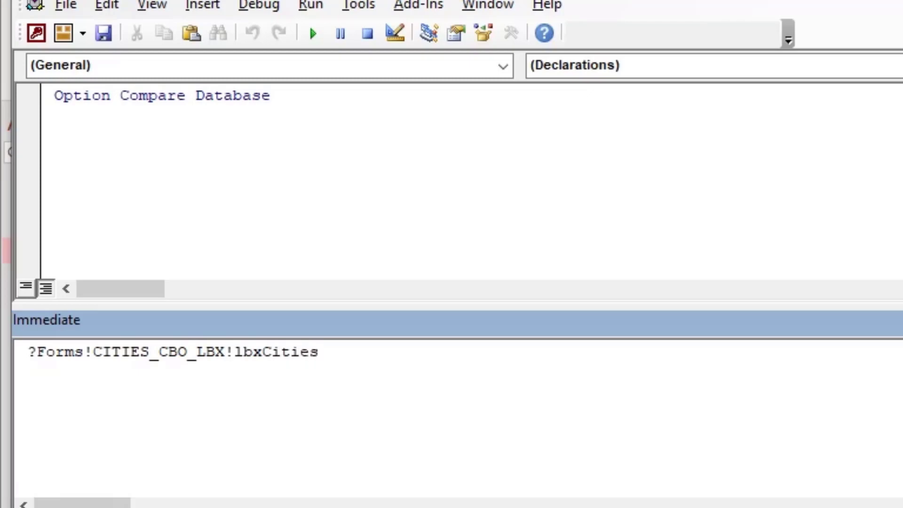
pyautogui.press('Return')
pyautogui.moveTo(64, 372); pyautogui.dragTo(11, 373)
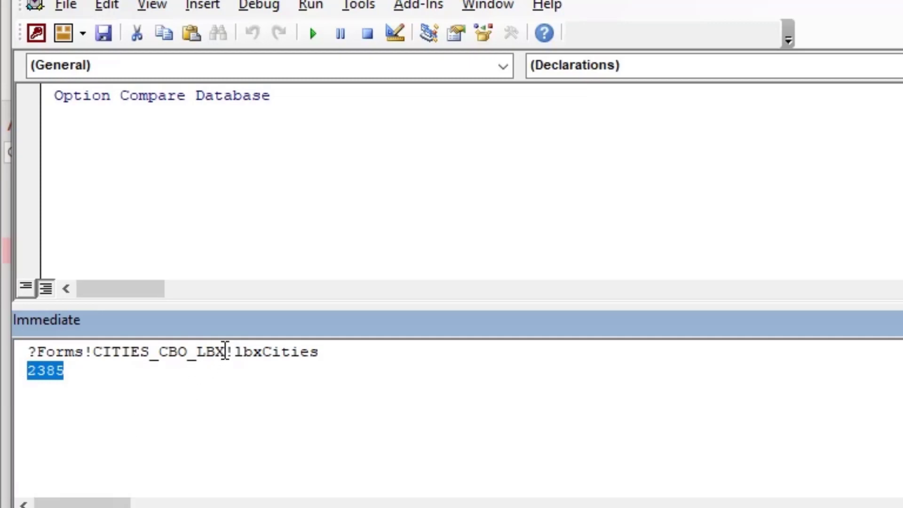
# Step: Change the control in the expression from lbxCities to cboCities and try to evaluate ?Forms!CITIES_CBO_LBX!cboCities
pyautogui.click(225, 351)
pyautogui.press('BackSpace')
pyautogui.press('BackSpace')
pyautogui.press('BackSpace')
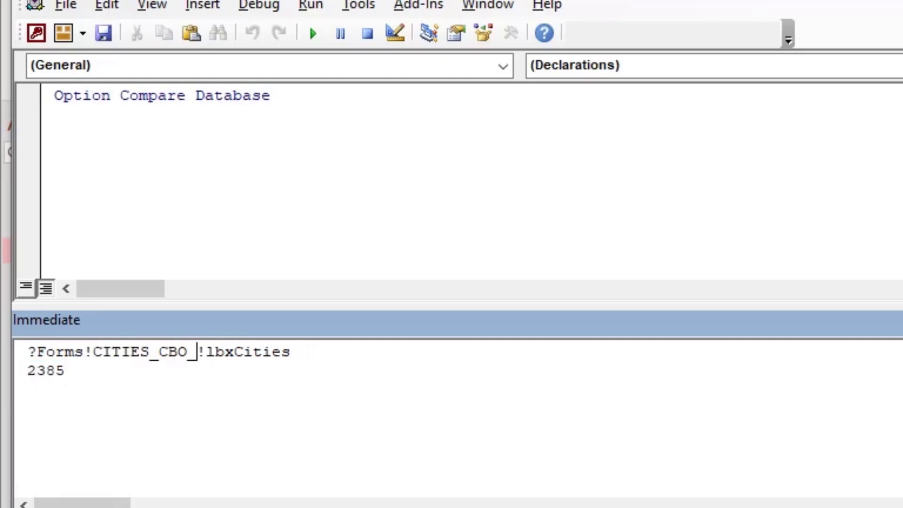
pyautogui.write('LBX')
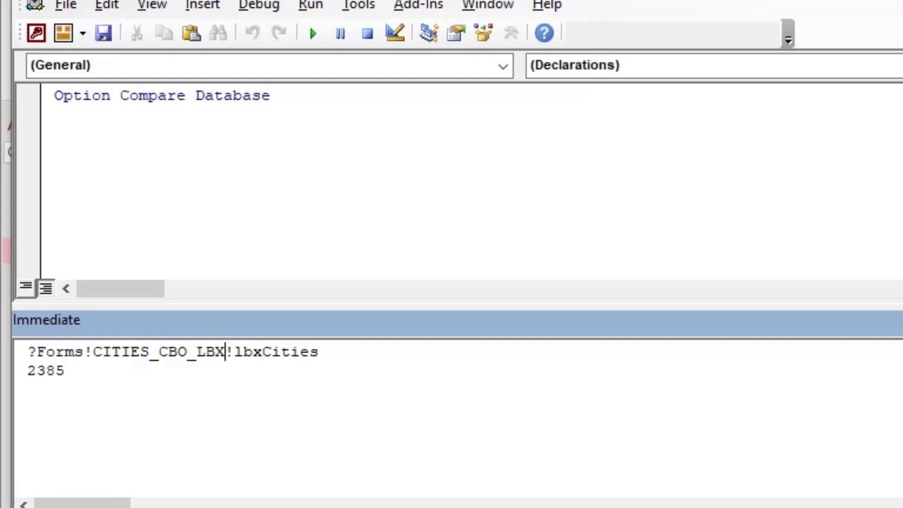
pyautogui.press('Right')
pyautogui.press('Right')
pyautogui.press('BackSpace')
pyautogui.press('BackSpace')
pyautogui.press('BackSpace')
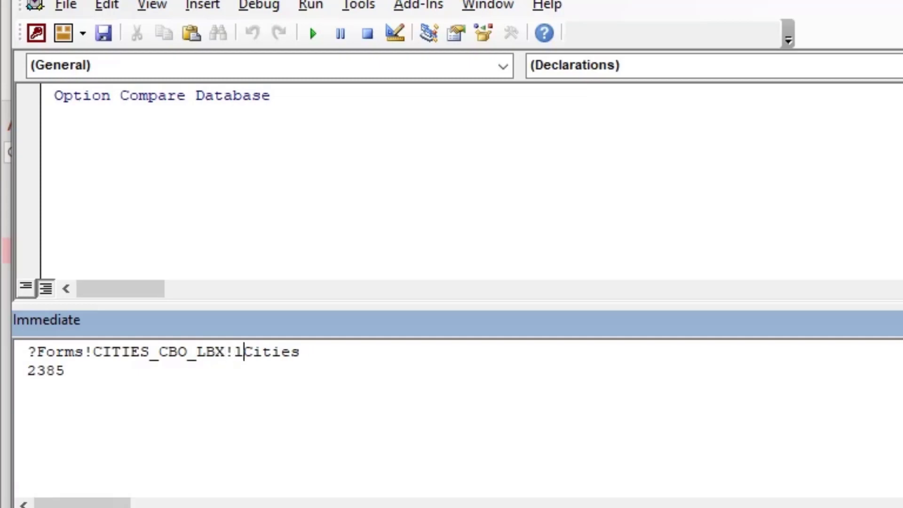
pyautogui.write('CBO')
pyautogui.press('BackSpace')
pyautogui.press('BackSpace')
pyautogui.press('BackSpace')
pyautogui.write('cbo')
pyautogui.press('Return')
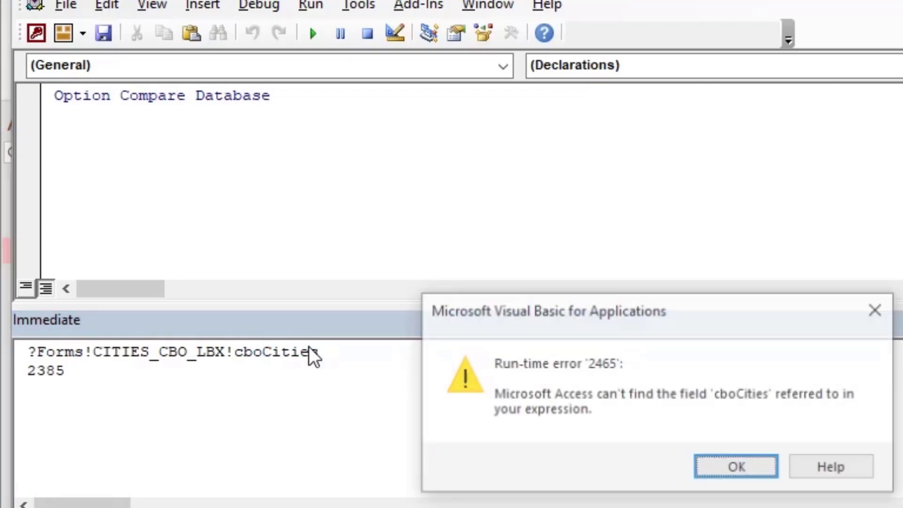
# Step: Dismiss the error, correct the control name to cboCity and evaluate ?Forms!CITIES_CBO_LBX!cboCity
pyautogui.click(722, 473)
pyautogui.press('Up')
pyautogui.press('End')
pyautogui.press('BackSpace')
pyautogui.press('BackSpace')
pyautogui.press('BackSpace')
pyautogui.press('BackSpace')
pyautogui.write('ty')
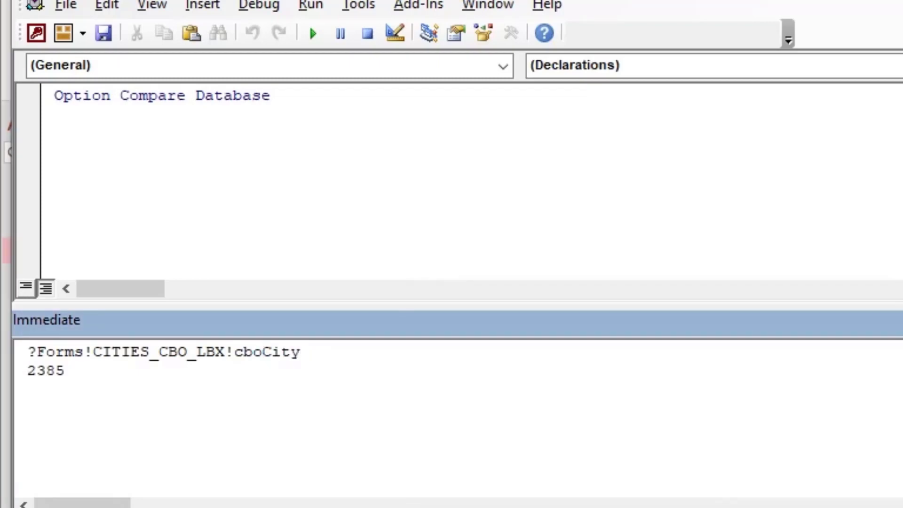
pyautogui.click(329, 353)
pyautogui.press('Return')
# Step: Compare the two returned values and review the cboCity reference, and minimise the code editor to return to the form
pyautogui.moveTo(66, 391); pyautogui.dragTo(14, 391)
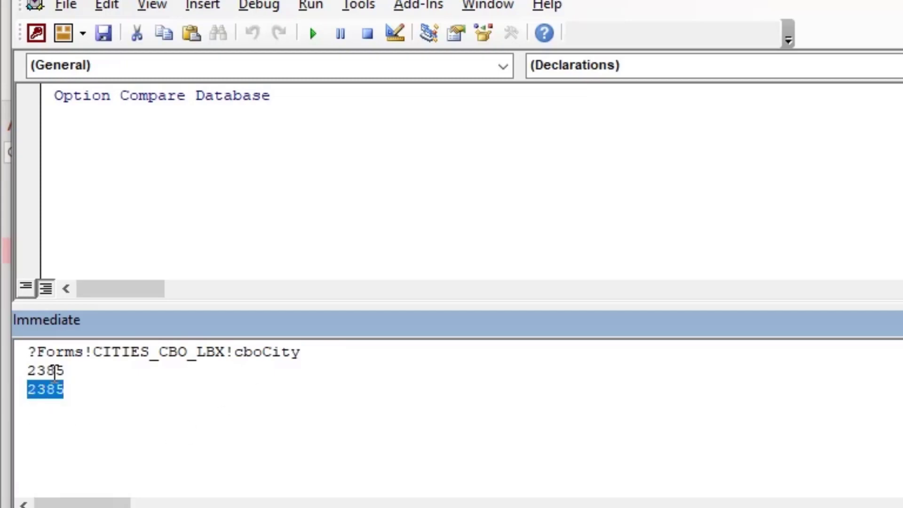
pyautogui.moveTo(66, 372); pyautogui.dragTo(20, 367)
pyautogui.click(134, 381)
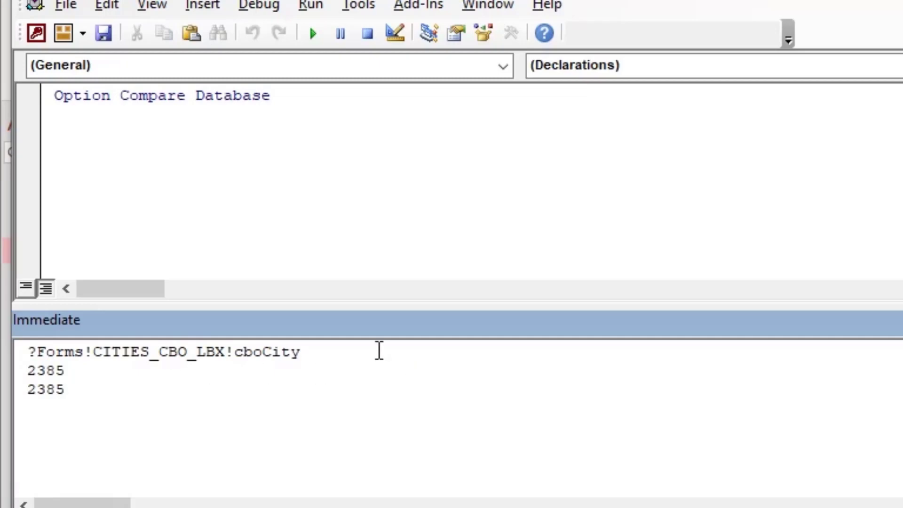
pyautogui.click(373, 351)
pyautogui.moveTo(42, 354); pyautogui.dragTo(426, 400)
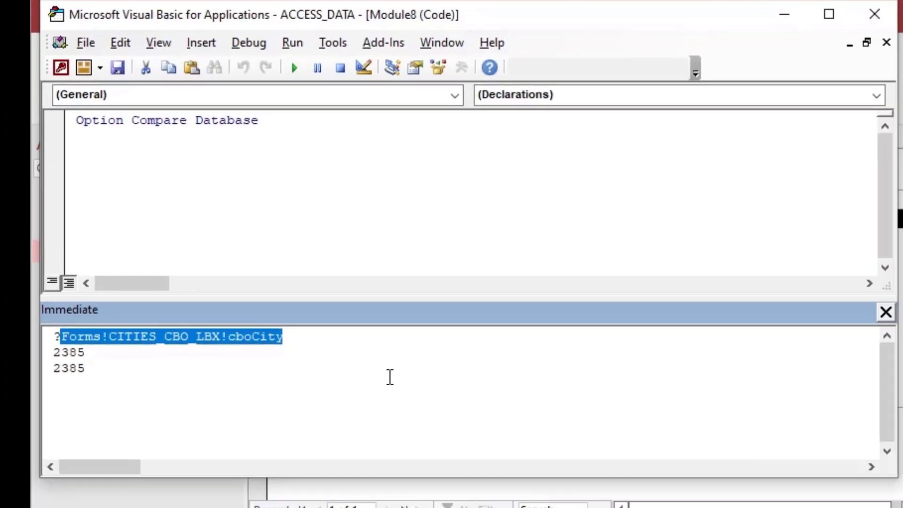
pyautogui.click(428, 400)
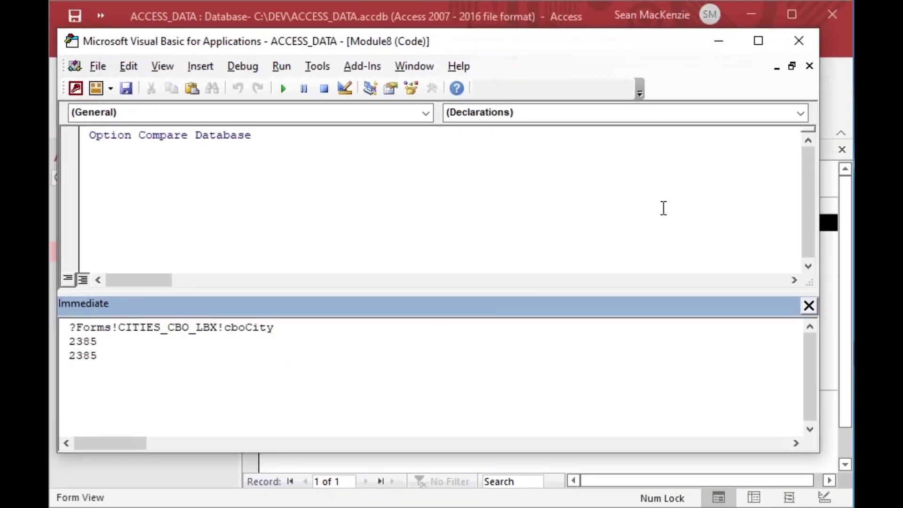
pyautogui.click(717, 41)
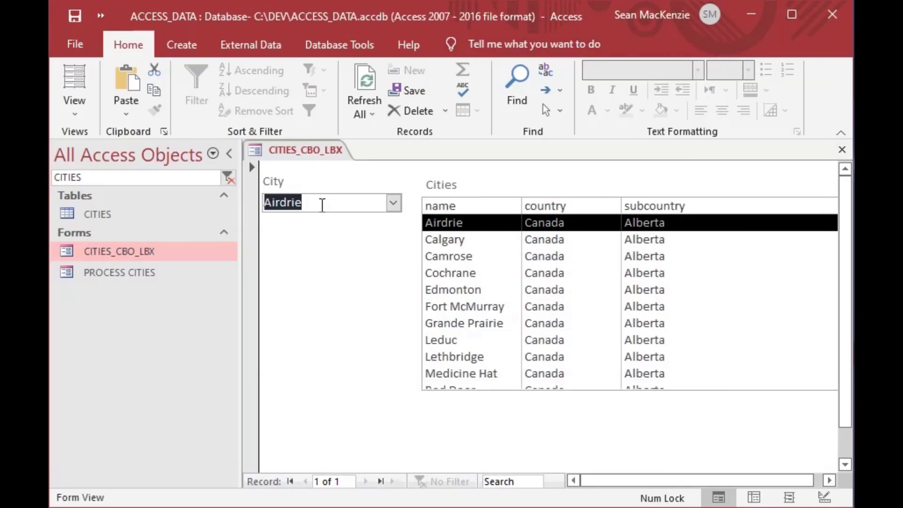
# Step: Switch the CITIES_CBO_LBX form to Design view and nudge the City combo box down level with the Cities list box
pyautogui.click(310, 149)
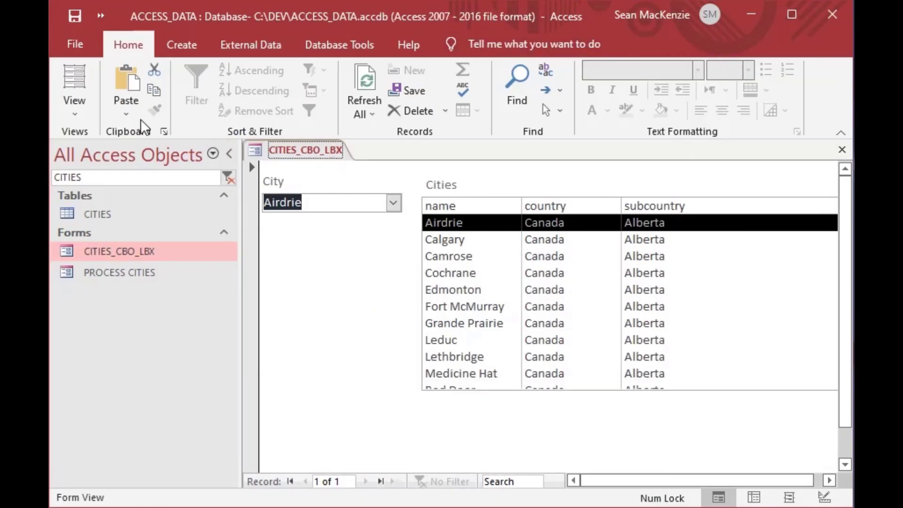
pyautogui.click(67, 112)
pyautogui.click(122, 255)
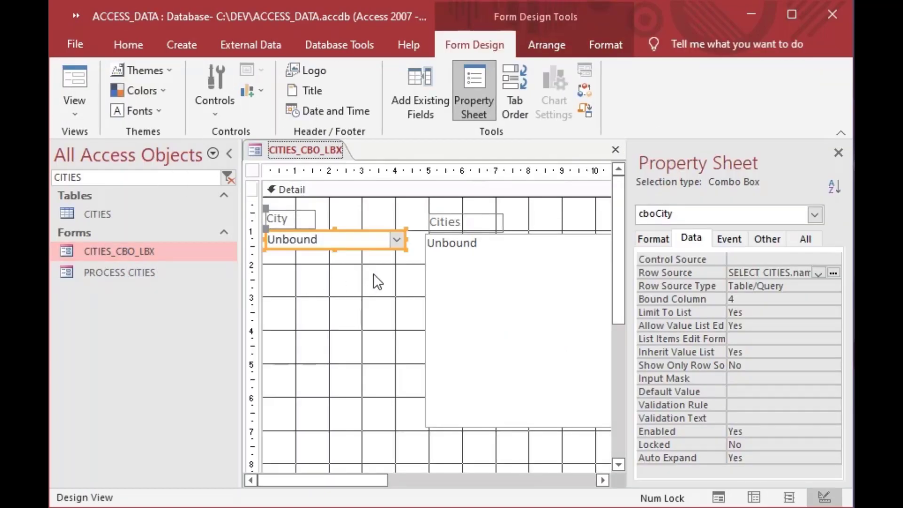
pyautogui.click(363, 247)
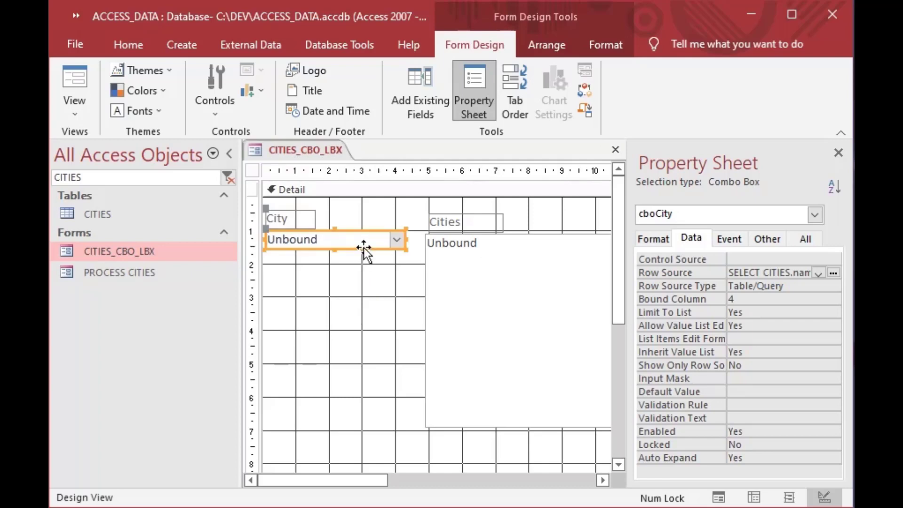
pyautogui.moveTo(364, 247); pyautogui.dragTo(366, 246)
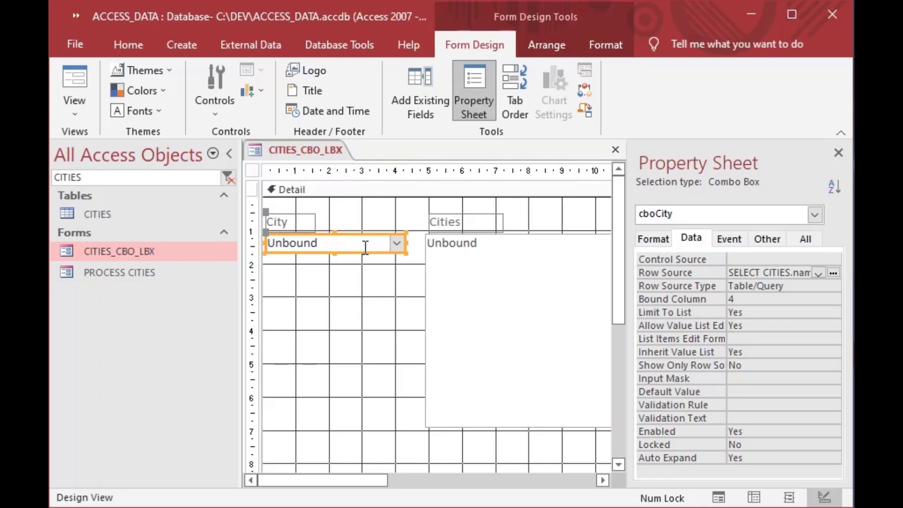
pyautogui.click(363, 305)
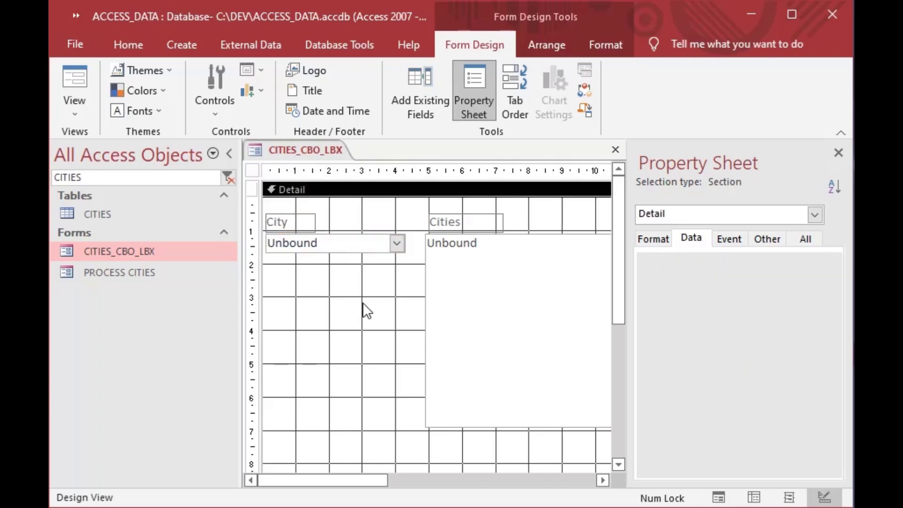
# Step: Add a text box below the City combo box, with its label placed above it and both left-aligned with the combo box
pyautogui.click(219, 100)
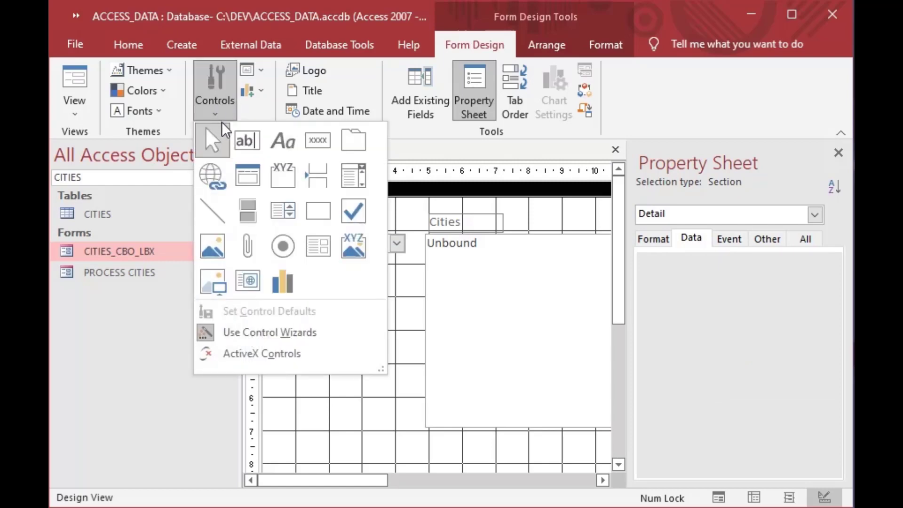
pyautogui.click(255, 147)
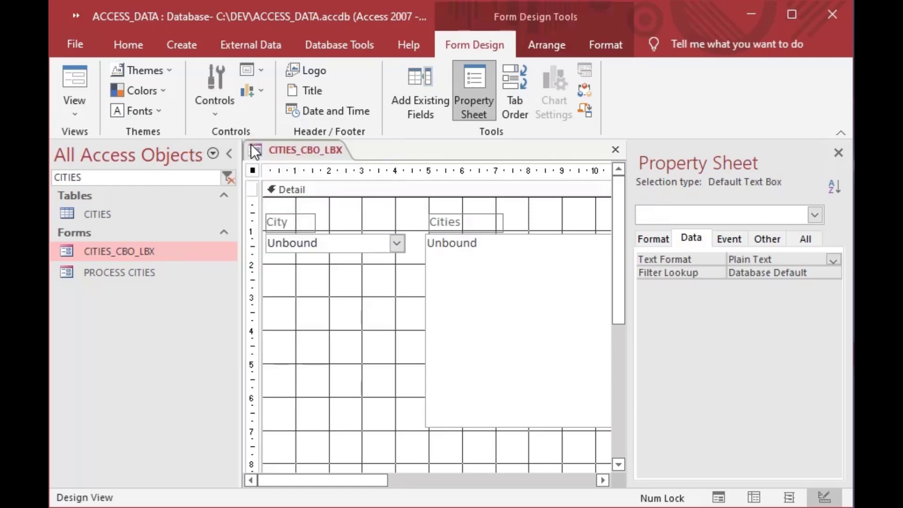
pyautogui.click(295, 317)
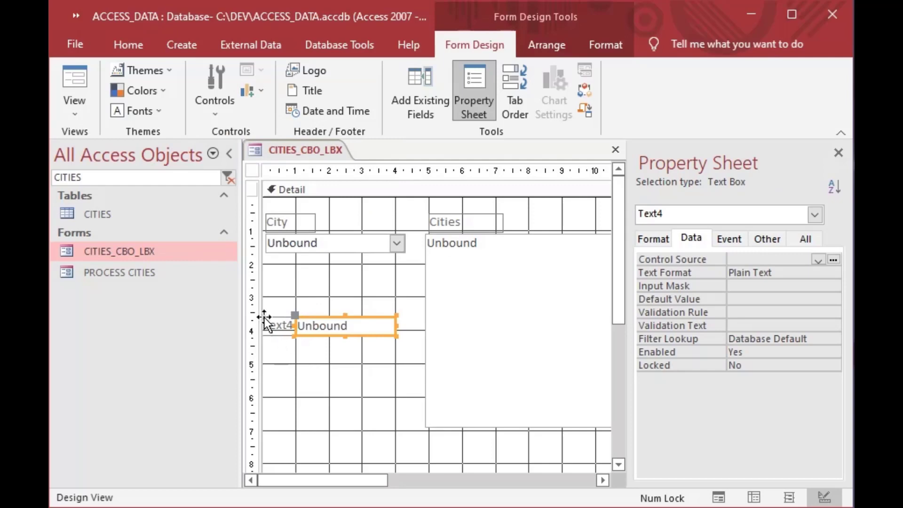
pyautogui.moveTo(263, 319)
pyautogui.mouseDown()
pyautogui.moveTo(266, 295)
pyautogui.moveTo(284, 315)
pyautogui.moveTo(264, 314)
pyautogui.mouseUp()
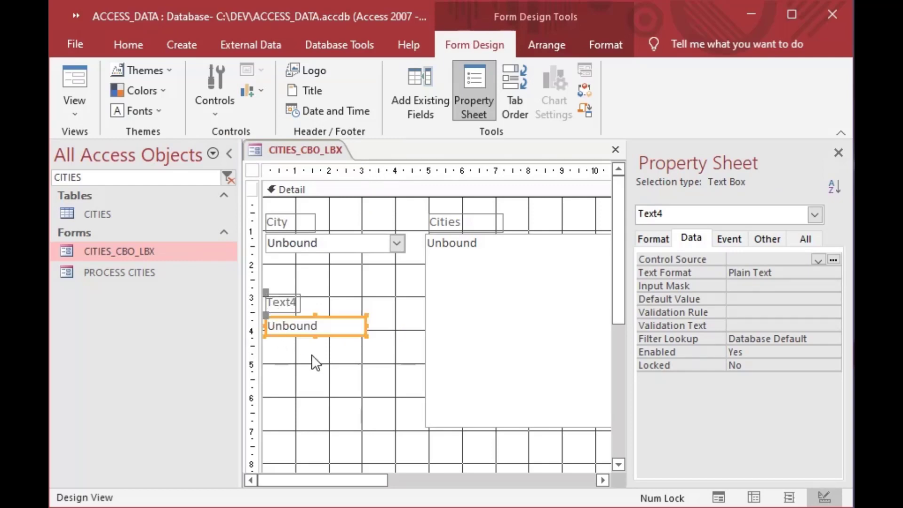
pyautogui.moveTo(331, 333); pyautogui.dragTo(329, 296)
# Step: Change the new text box's label caption to Selected
pyautogui.click(293, 266)
pyautogui.click(304, 265)
pyautogui.doubleClick(301, 265)
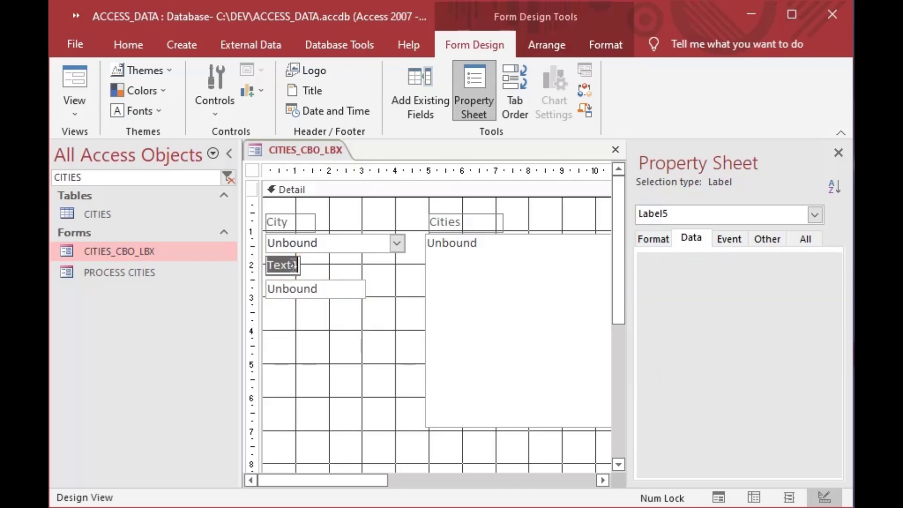
pyautogui.write('Selected')
pyautogui.press('Tab')
pyautogui.click(353, 354)
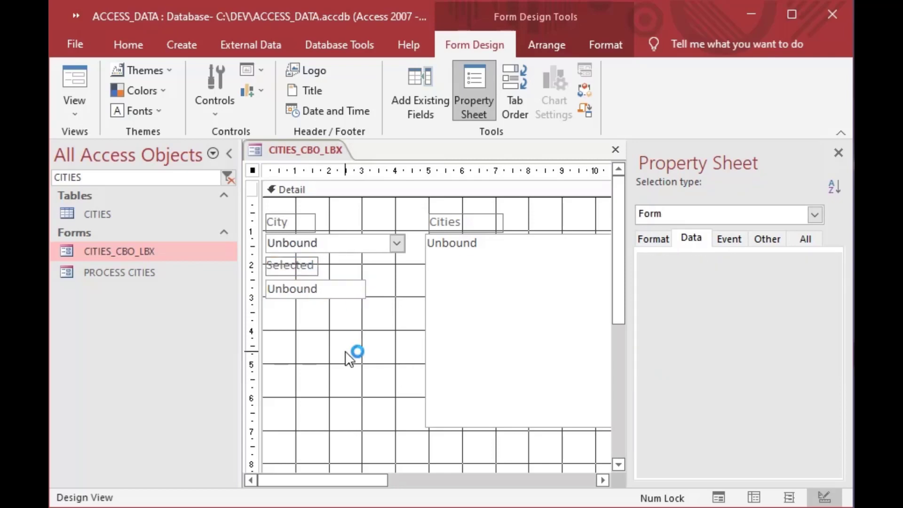
# Step: Name the new text box txtSelected
pyautogui.click(332, 292)
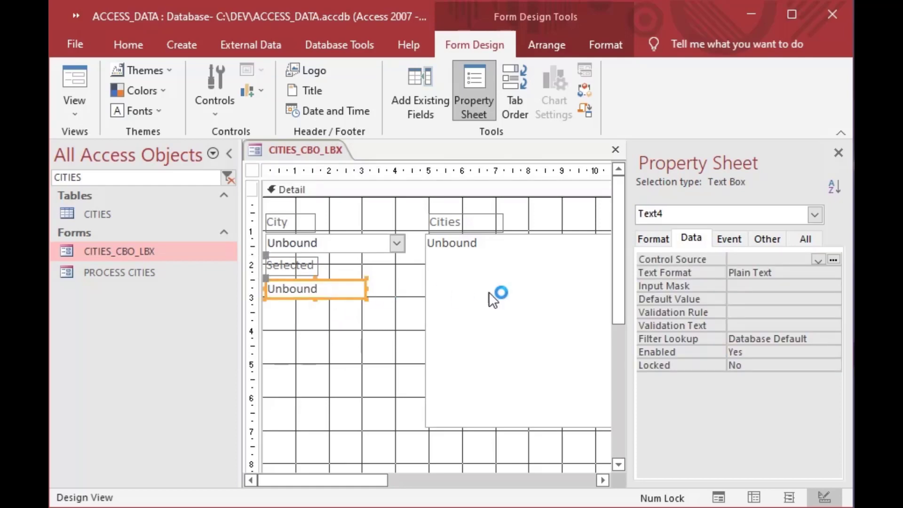
pyautogui.click(762, 238)
pyautogui.click(689, 258)
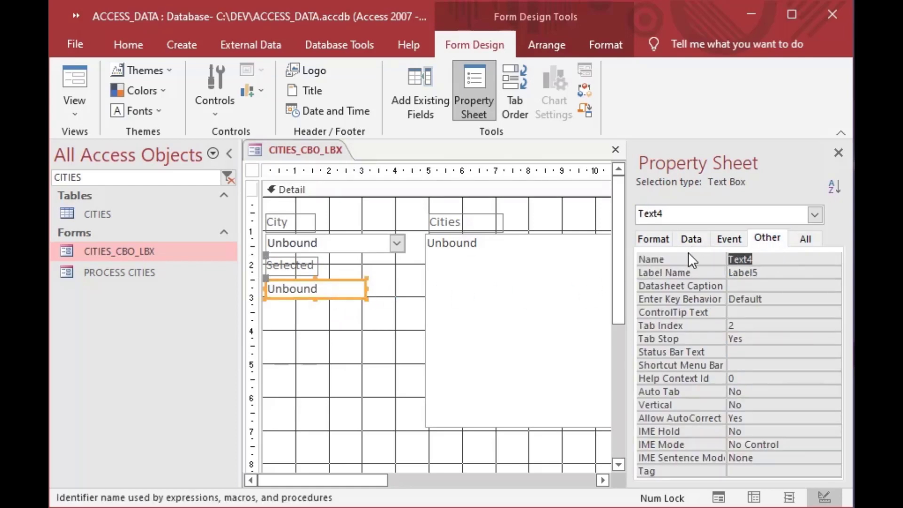
pyautogui.write('txtSelected')
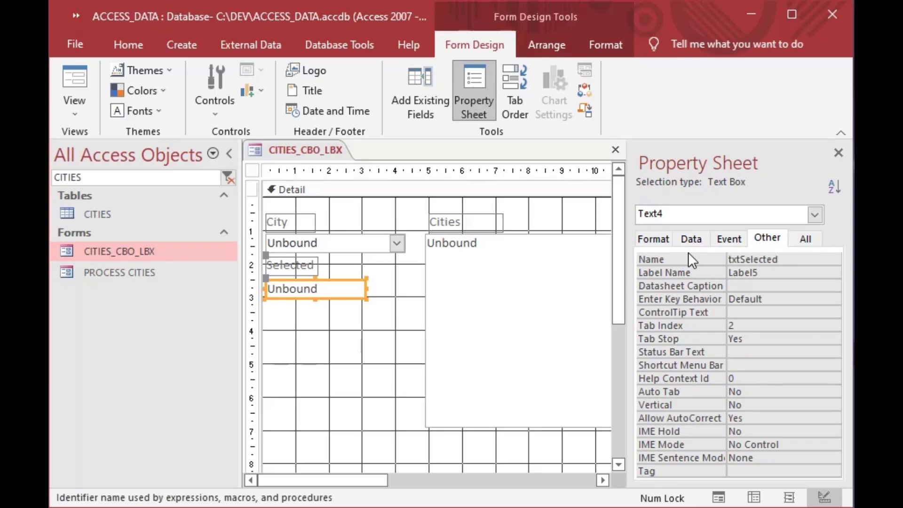
pyautogui.press('Return')
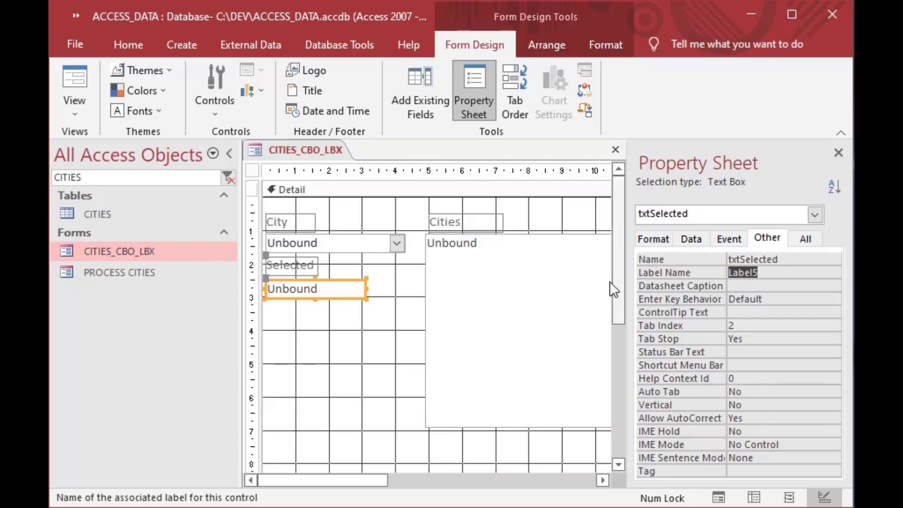
# Step: Bind the txtSelected text box to the expression =Forms!CITIES_CBO_LBX!cboCity
pyautogui.click(338, 288)
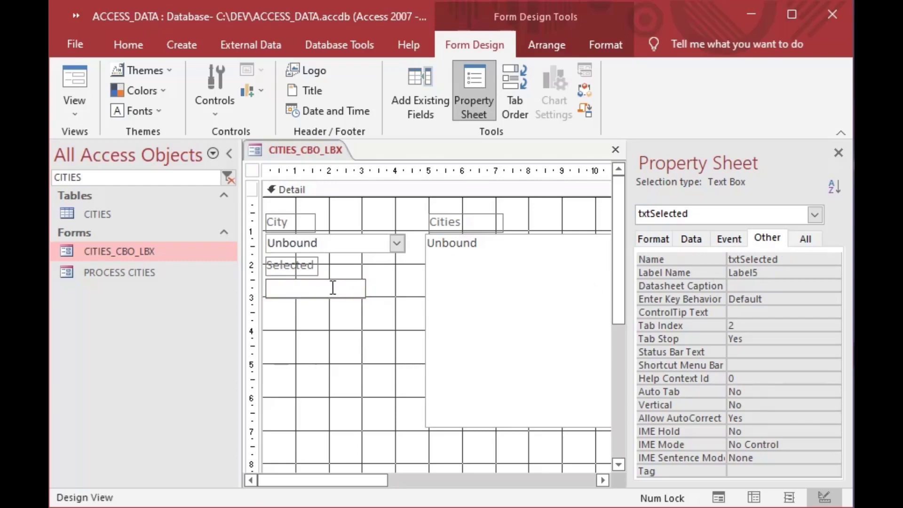
pyautogui.write('=')
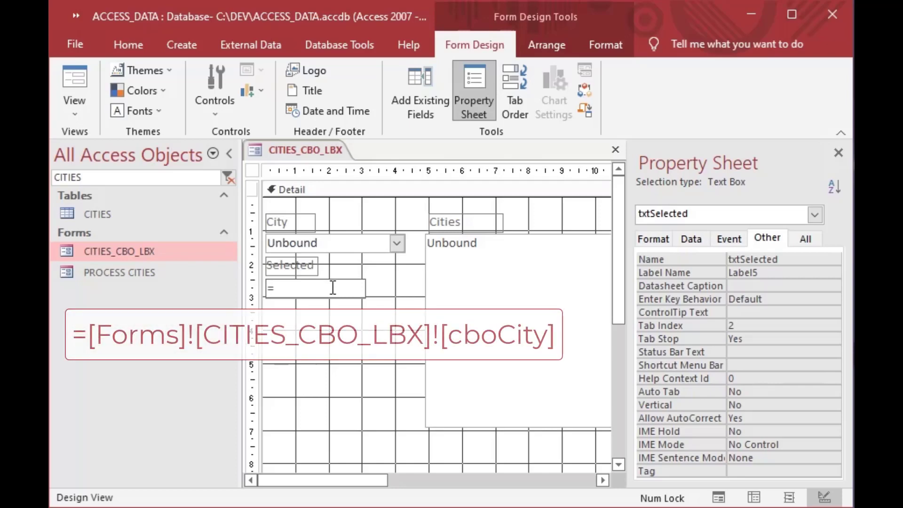
pyautogui.write('Forms!CITIES_CBO_LBX!cboCity')
pyautogui.press('Tab')
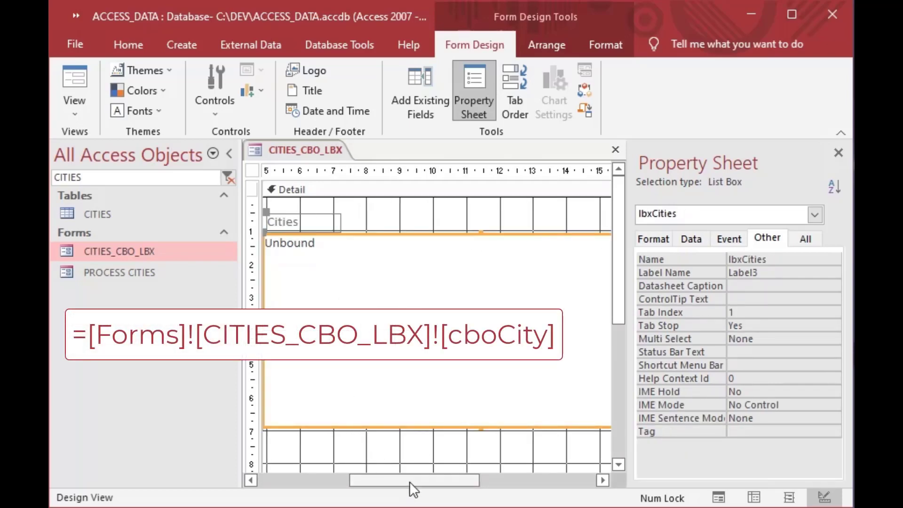
pyautogui.moveTo(409, 481); pyautogui.dragTo(254, 481)
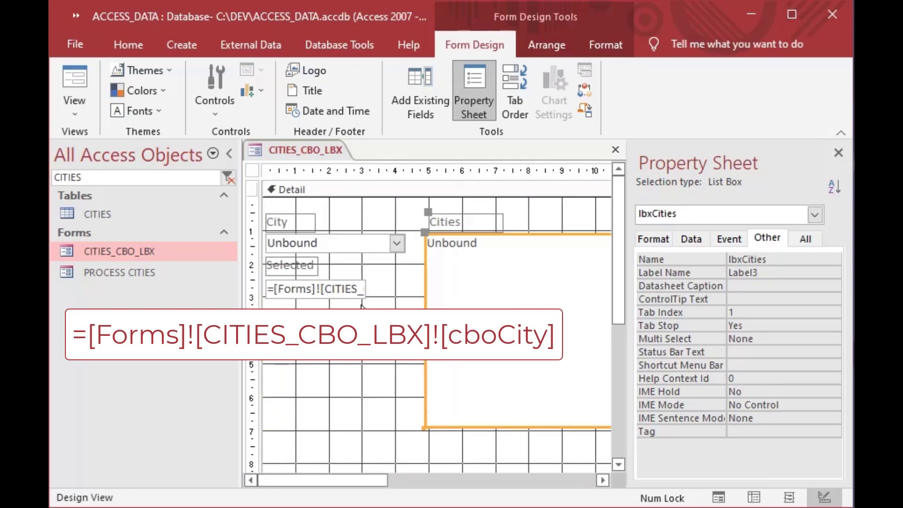
# Step: Widen the txtSelected text box to just short of the Cities list box
pyautogui.click(360, 293)
pyautogui.moveTo(366, 289); pyautogui.dragTo(418, 289)
pyautogui.click(424, 289)
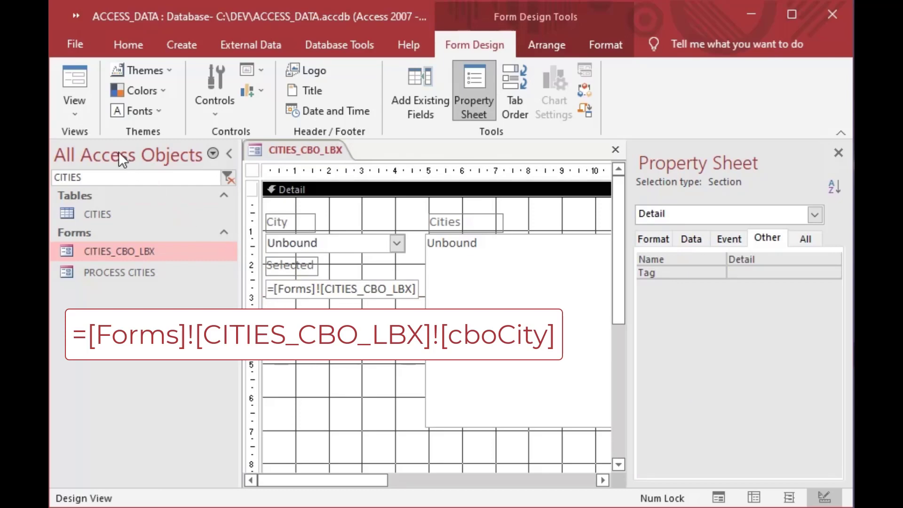
# Step: Show the form in Form view and check the value in the Selected text box
pyautogui.click(81, 111)
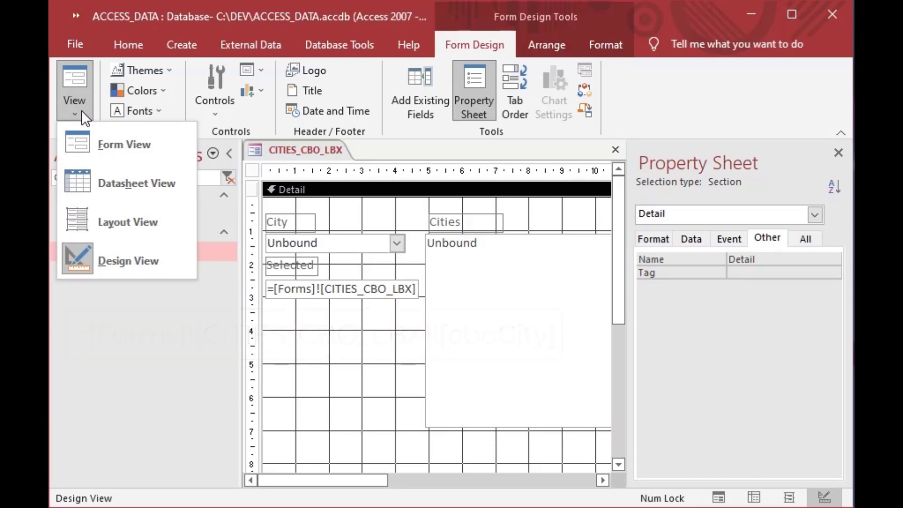
pyautogui.click(94, 141)
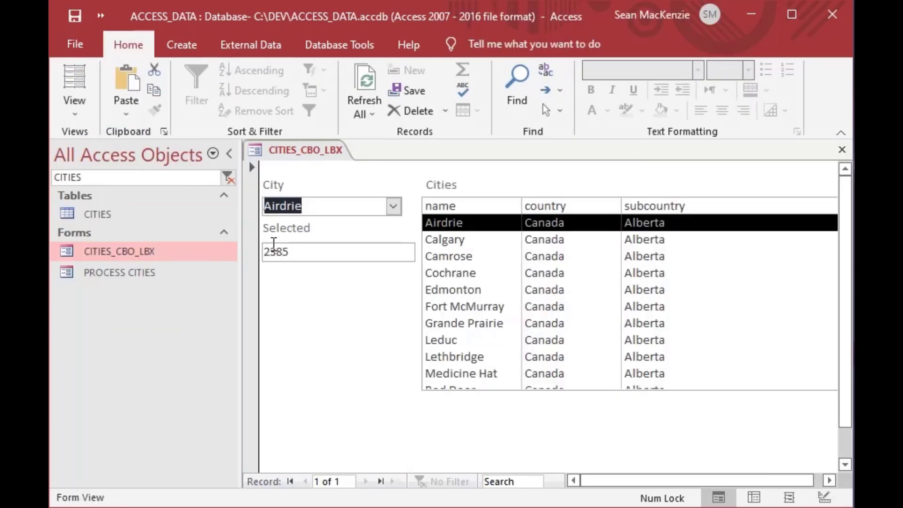
pyautogui.press('Tab')
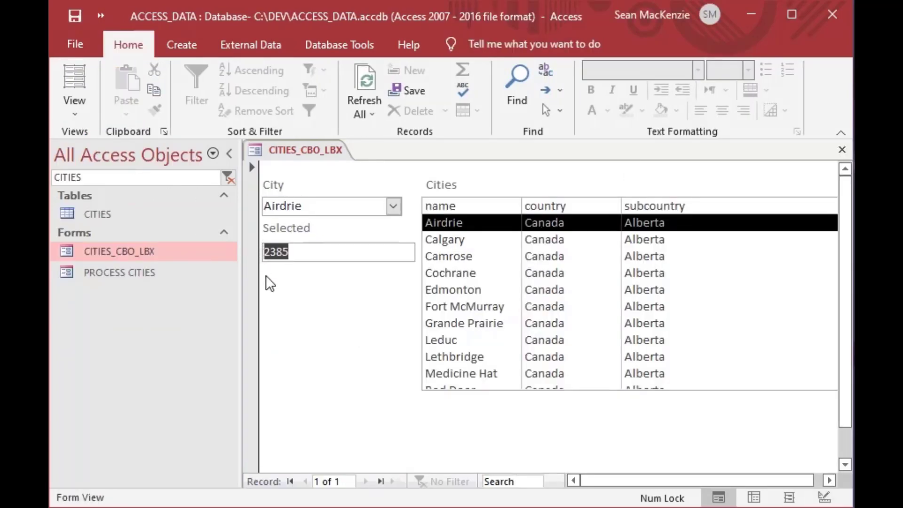
# Step: Choose Grande Prairie, Campbell River and North Vancouver in turn in the City combo box, checking the Selected value against the list
pyautogui.click(394, 206)
pyautogui.click(380, 322)
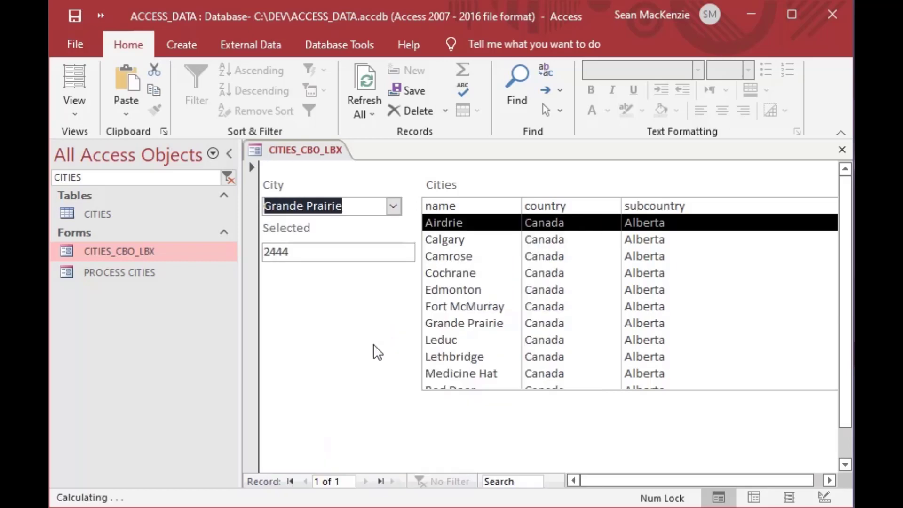
pyautogui.click(394, 207)
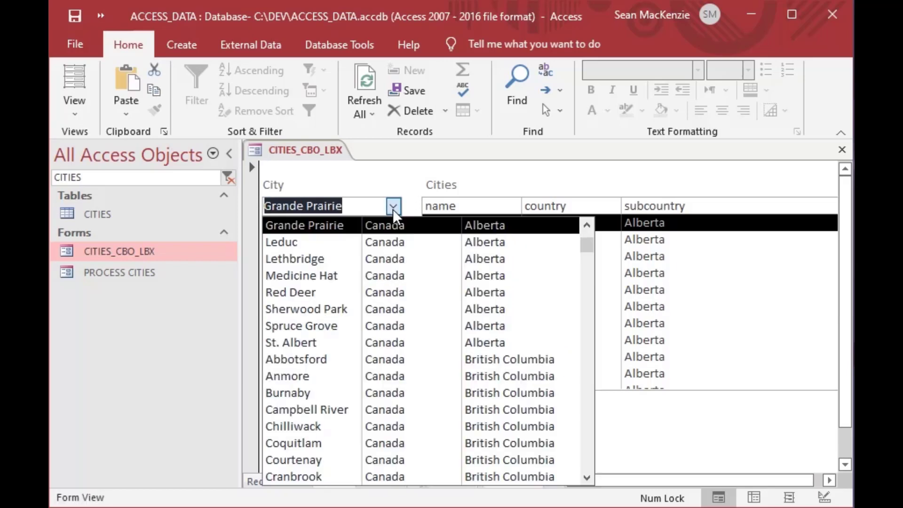
pyautogui.click(383, 418)
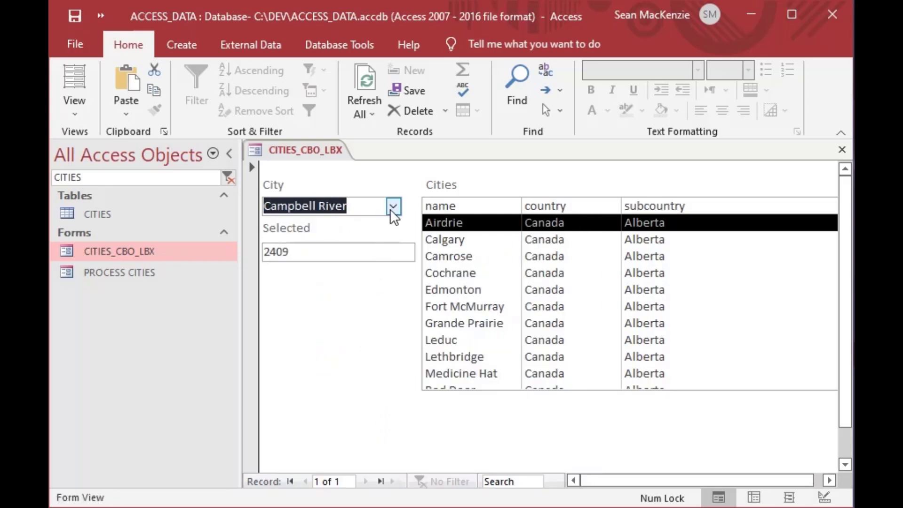
pyautogui.click(394, 207)
pyautogui.scroll(-2, 396, 311)
pyautogui.click(375, 407)
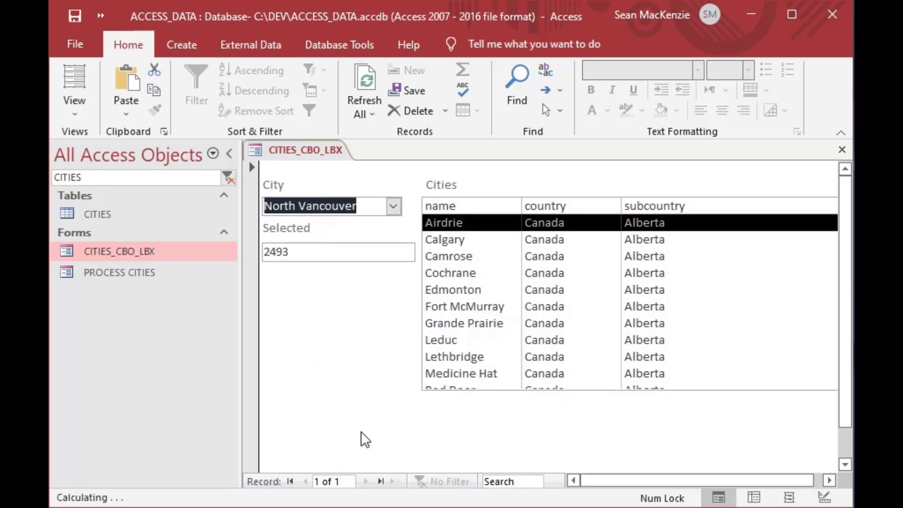
pyautogui.moveTo(305, 251); pyautogui.dragTo(251, 249)
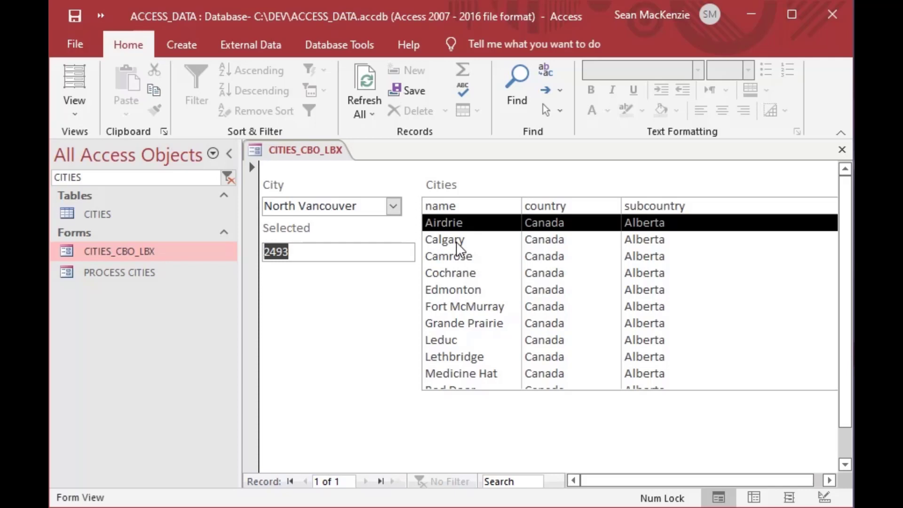
pyautogui.click(392, 206)
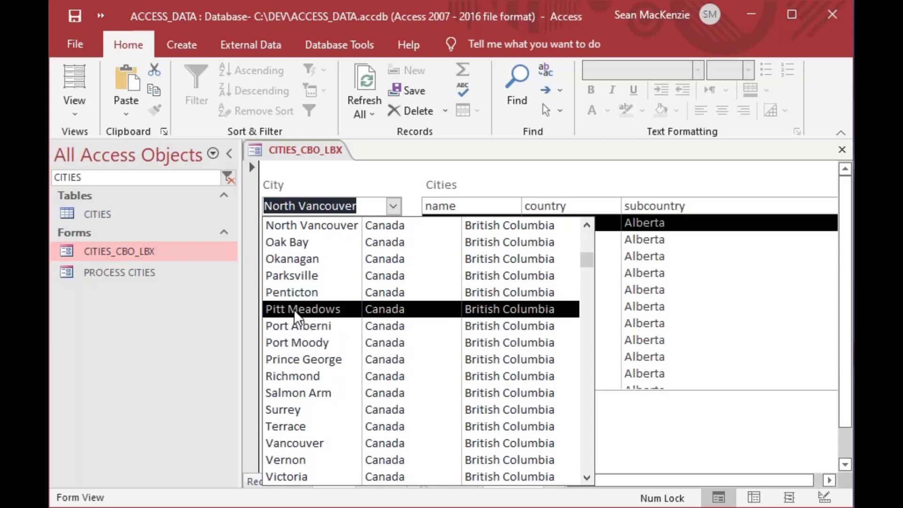
pyautogui.click(394, 205)
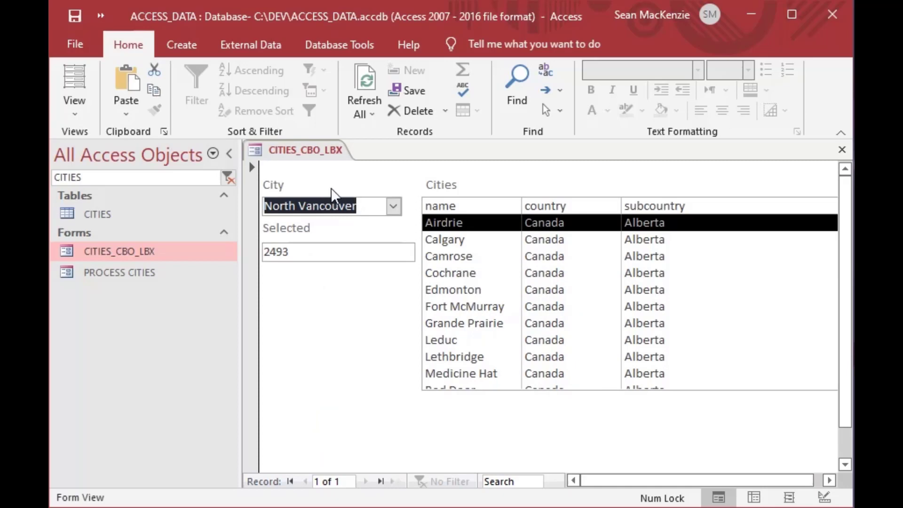
# Step: In Design view, change the txtSelected text box's expression to =[Forms]![CITIES_CBO_LBX]![cboCity].Column(1)
pyautogui.click(77, 114)
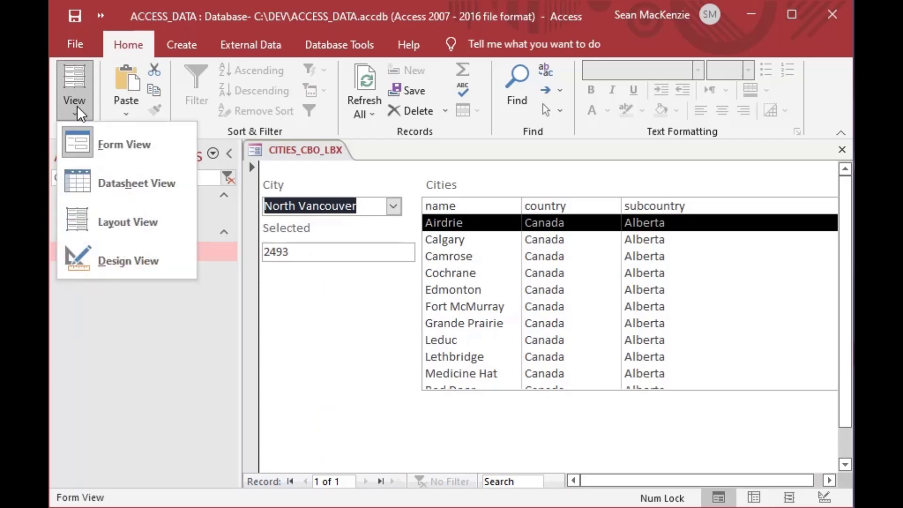
pyautogui.click(77, 108)
pyautogui.click(77, 107)
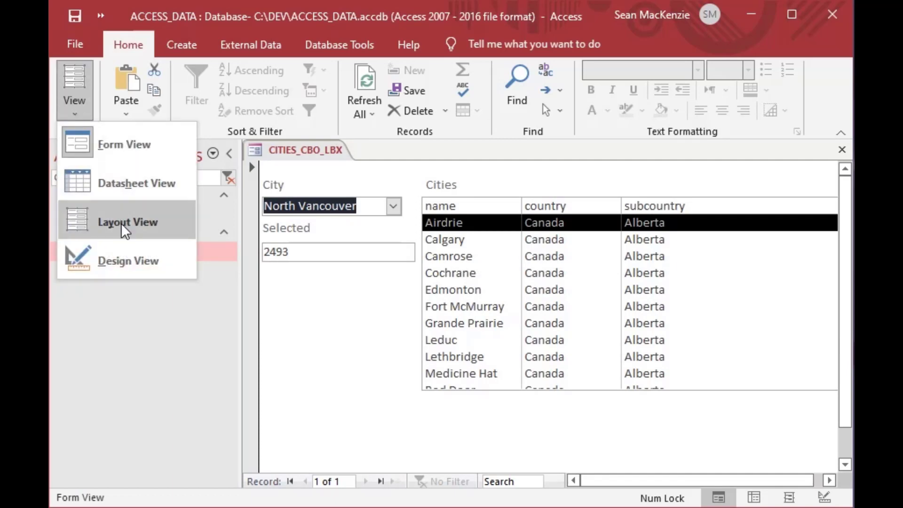
pyautogui.click(128, 259)
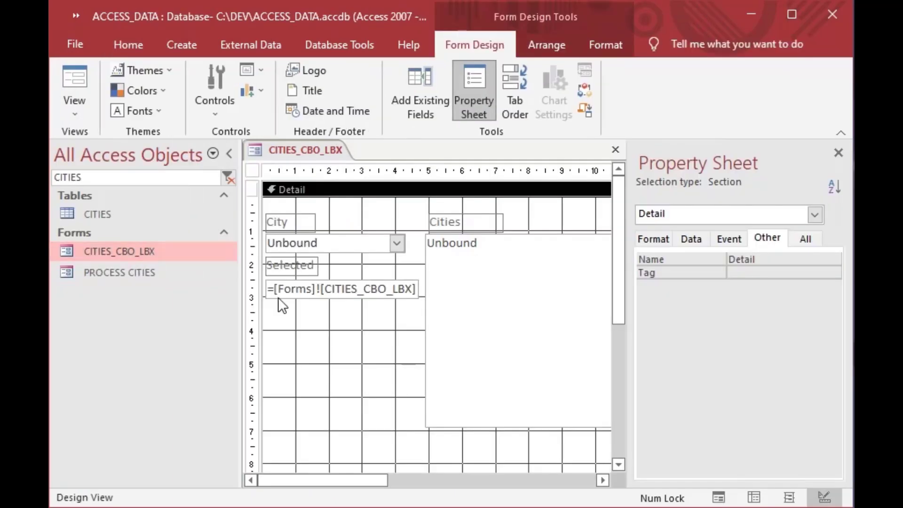
pyautogui.click(315, 288)
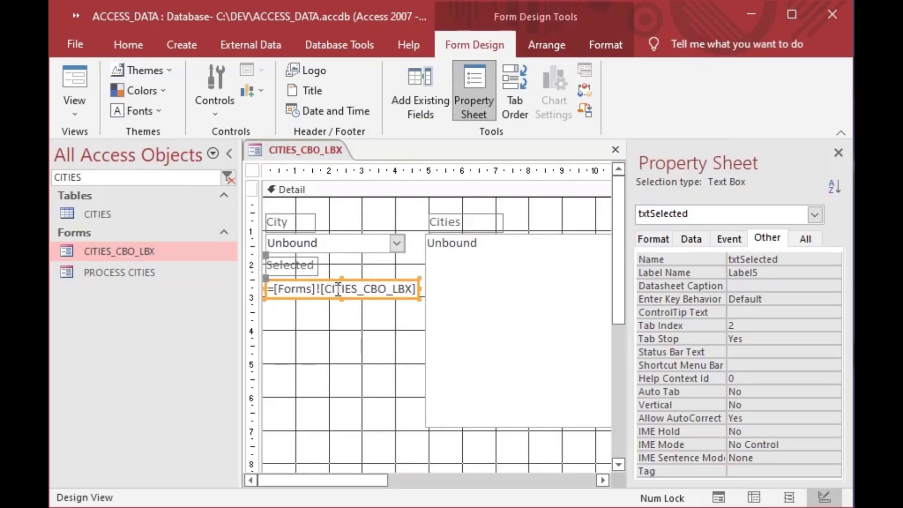
pyautogui.click(337, 288)
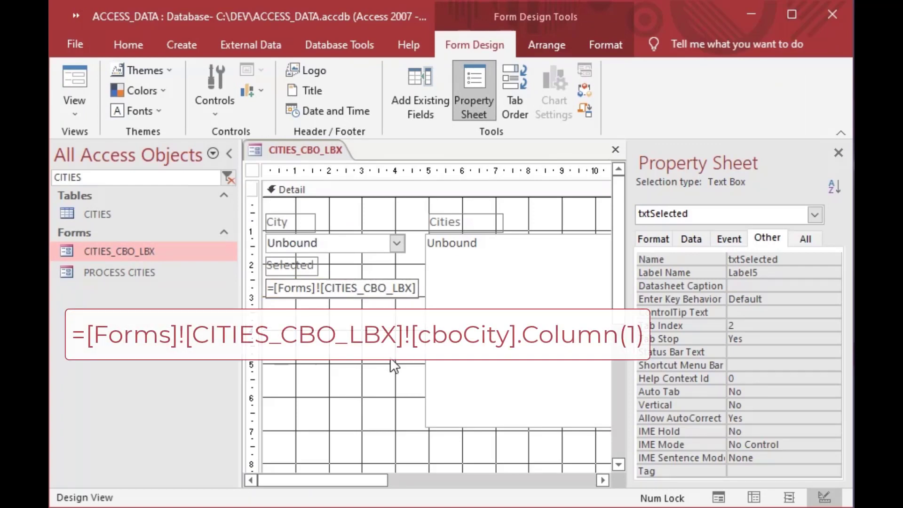
pyautogui.press('End')
pyautogui.write('![cboCity]')
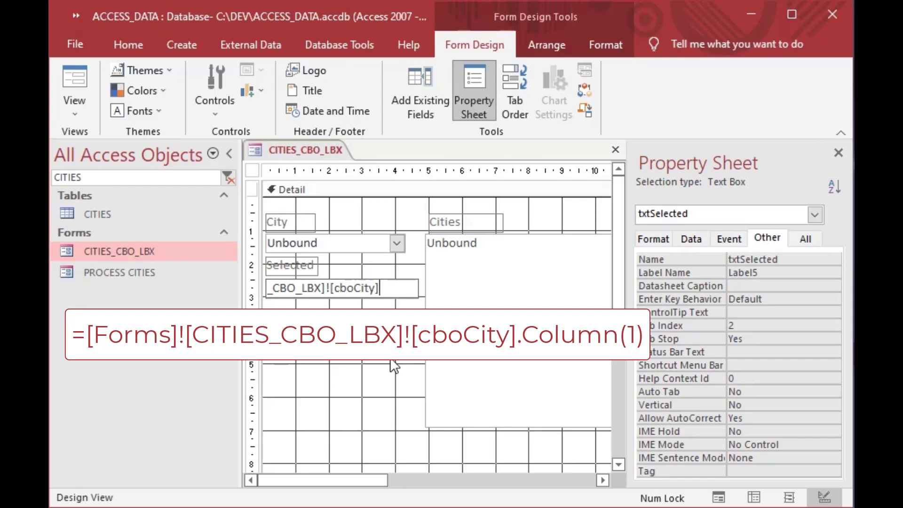
pyautogui.write('.Column(')
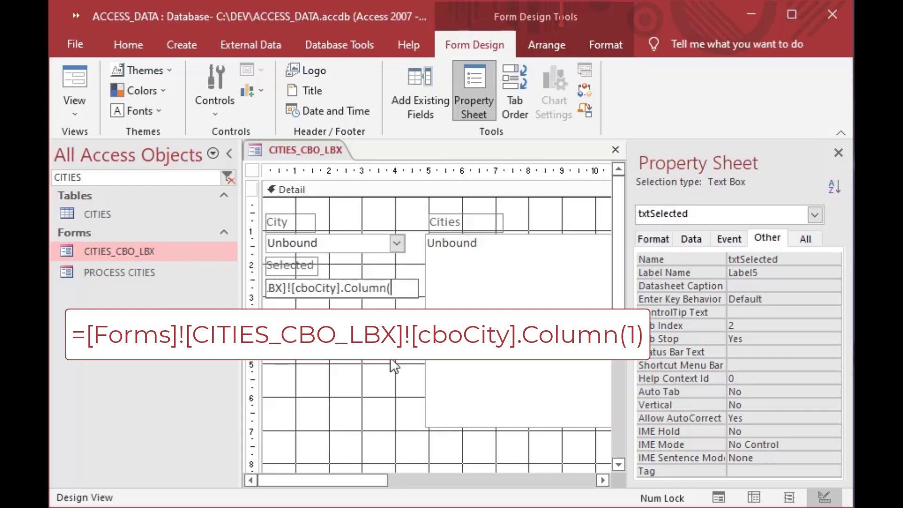
pyautogui.write('1)')
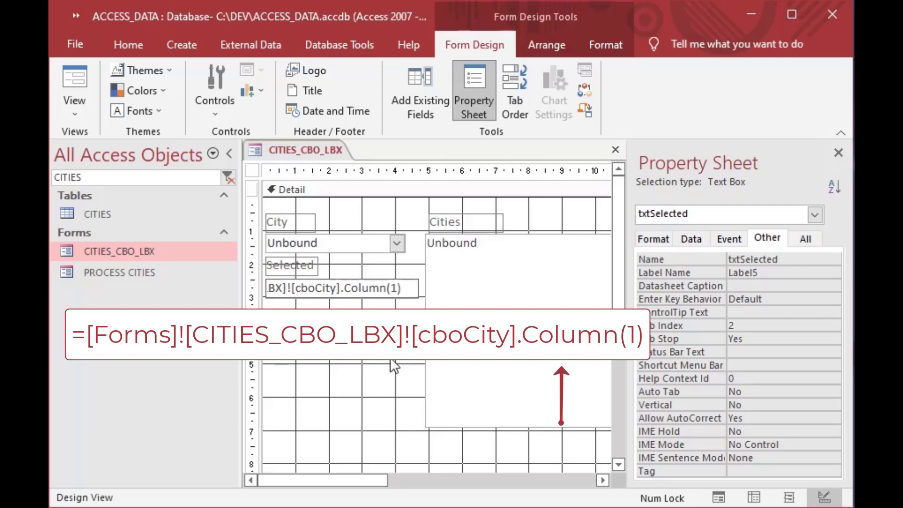
pyautogui.press('Return')
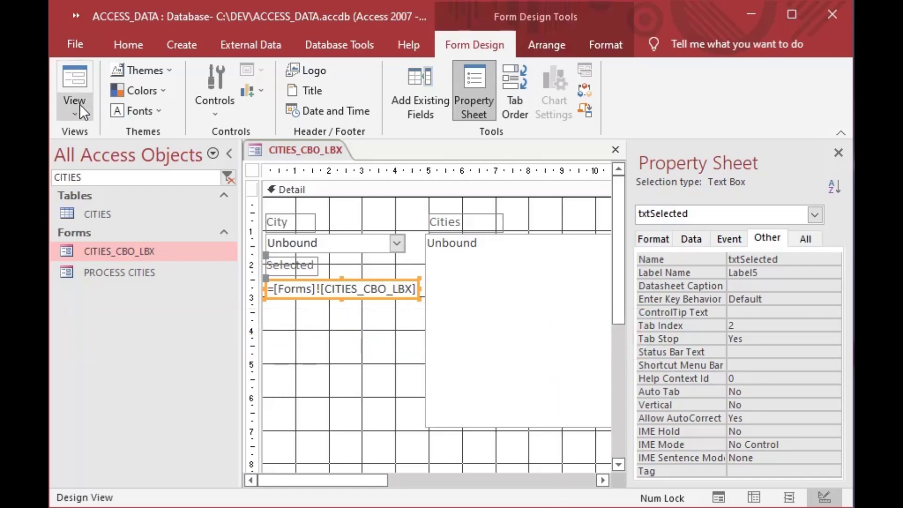
# Step: Show the form in Form view and choose Terrace in the City combo box, checking the Selected value
pyautogui.click(75, 80)
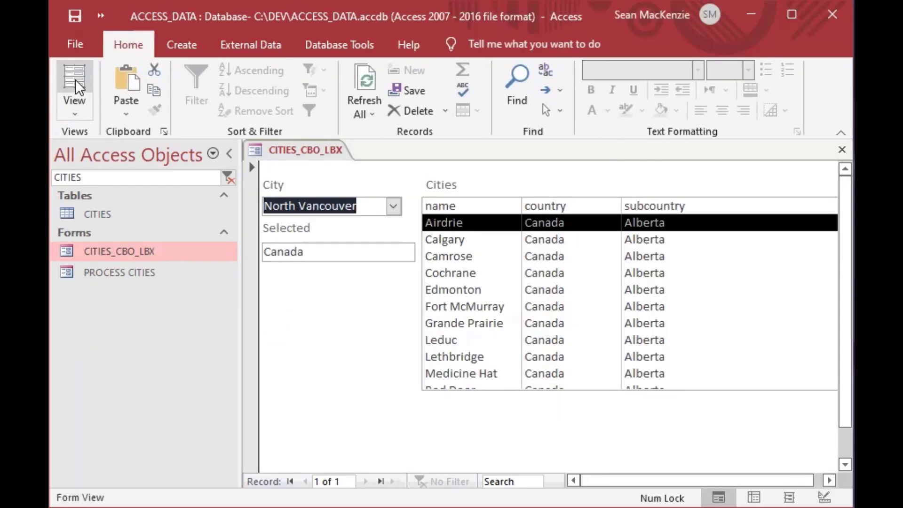
pyautogui.press('Tab')
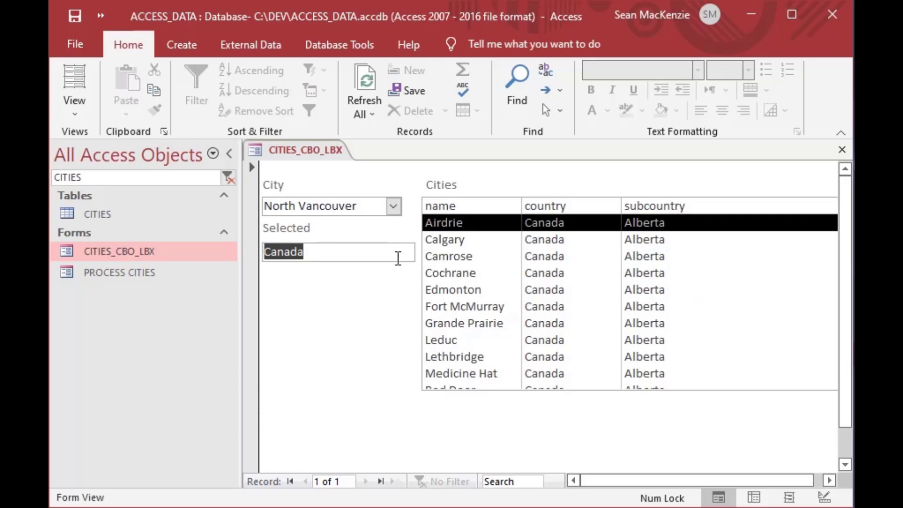
pyautogui.click(396, 210)
pyautogui.click(370, 424)
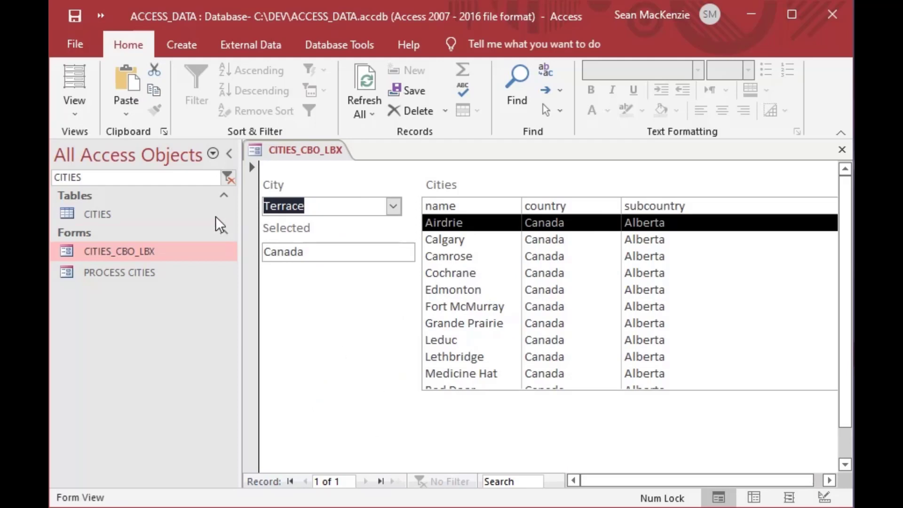
# Step: In Design view, change the column index in the txtSelected expression to 2
pyautogui.click(66, 112)
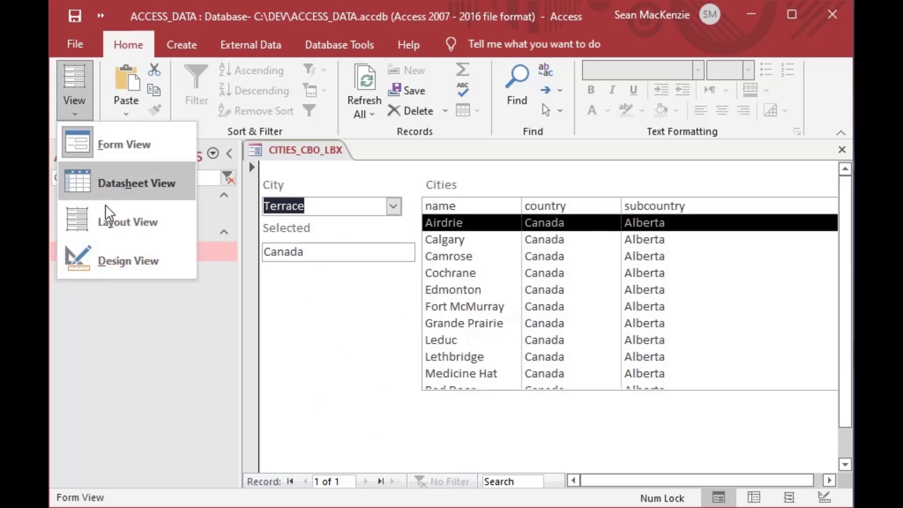
pyautogui.click(123, 259)
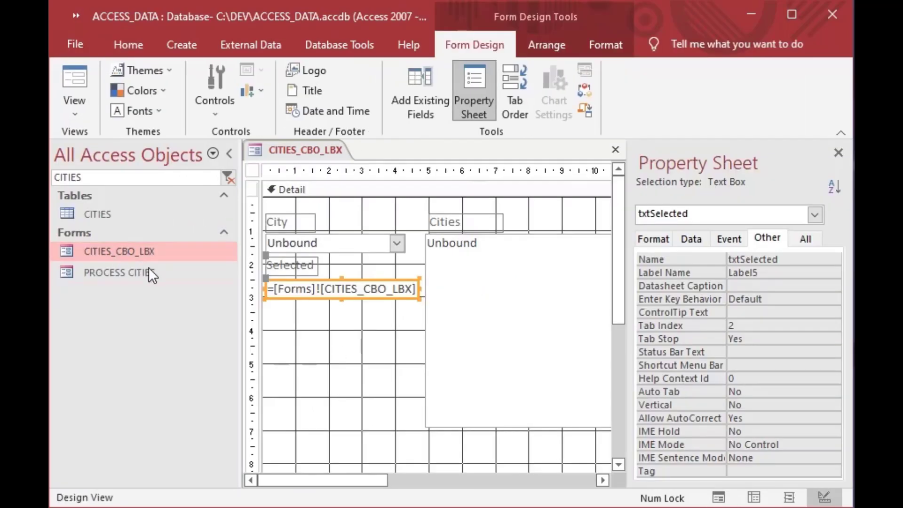
pyautogui.click(326, 288)
pyautogui.press('End')
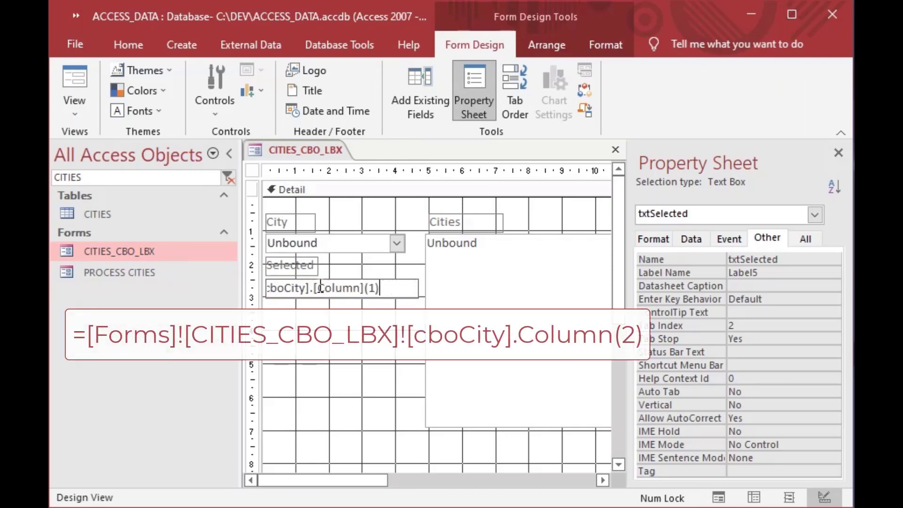
pyautogui.press('Left')
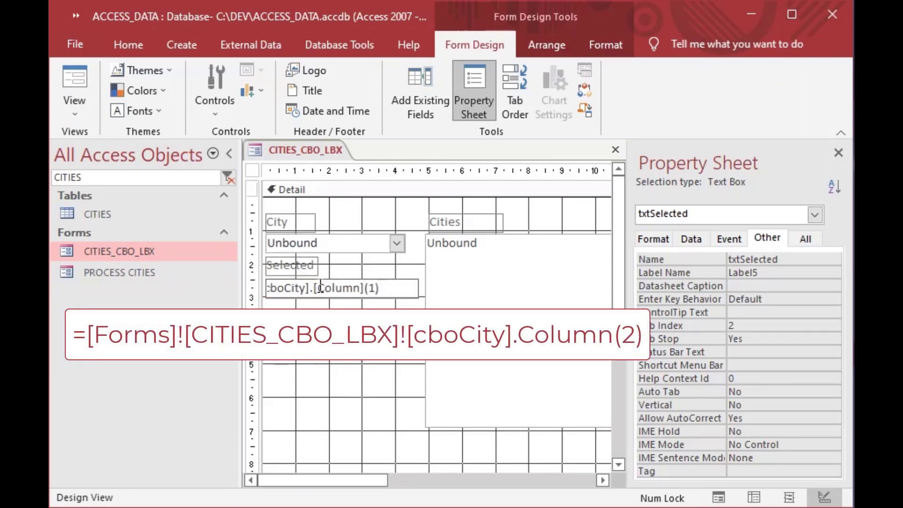
pyautogui.press('BackSpace')
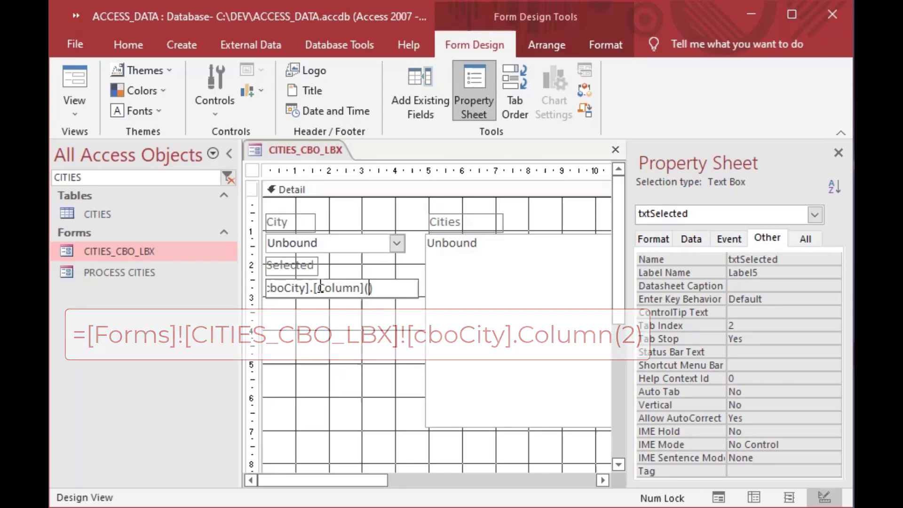
pyautogui.write('2')
pyautogui.press('Tab')
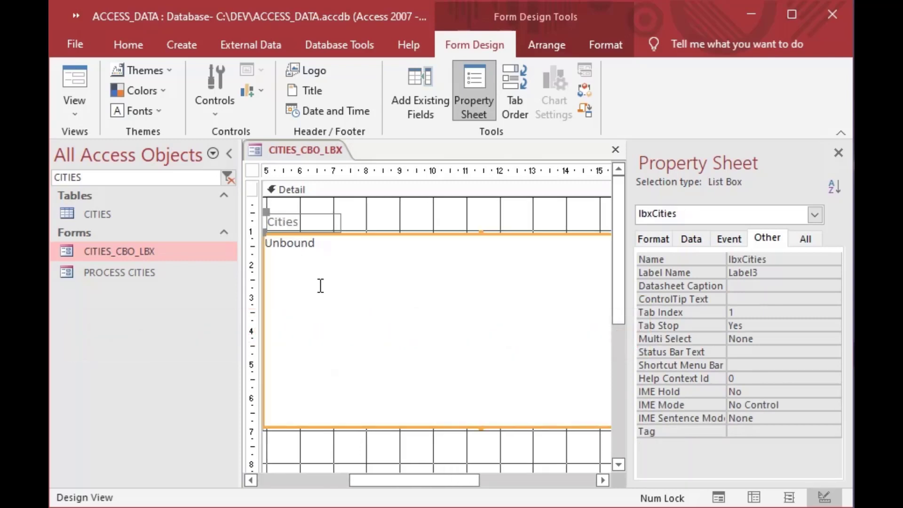
# Step: In Form view, choose Brandon, Corner Brook and Belleville in turn in the City combo box, checking the Selected value each time
pyautogui.click(75, 82)
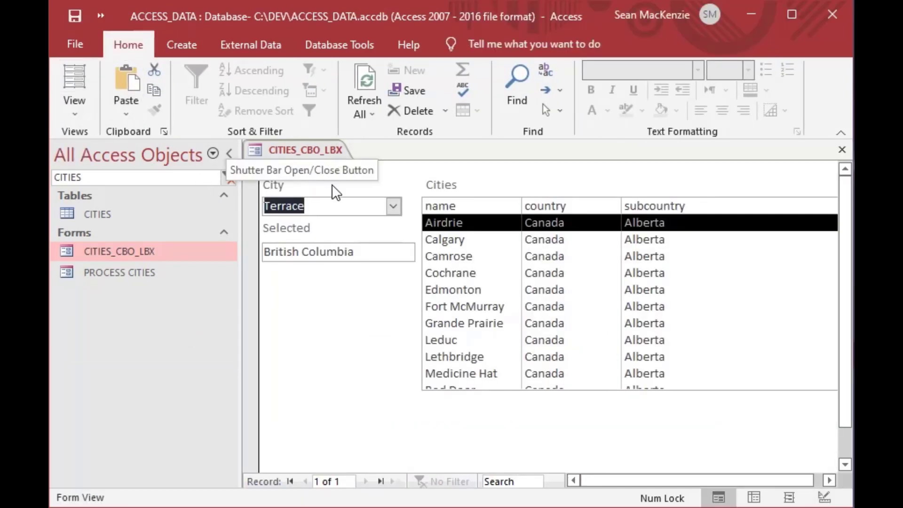
pyautogui.moveTo(355, 252); pyautogui.dragTo(310, 254)
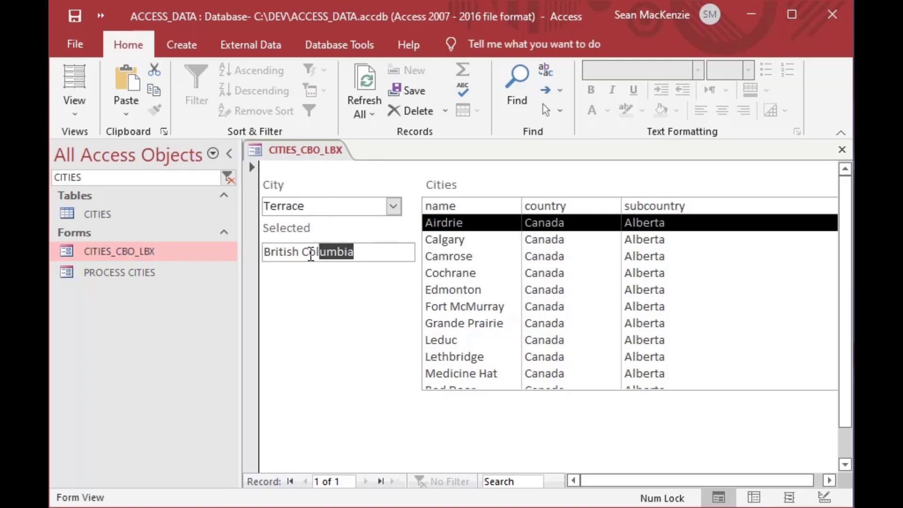
pyautogui.click(394, 207)
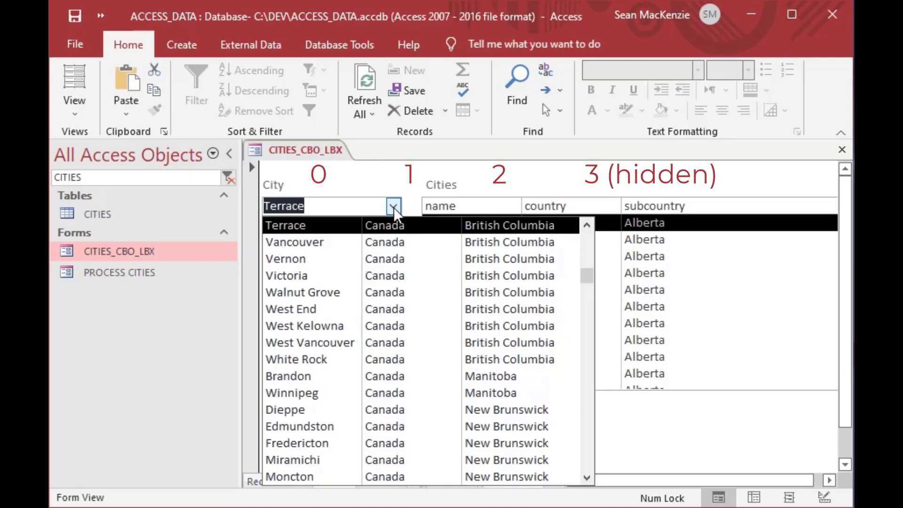
pyautogui.click(471, 376)
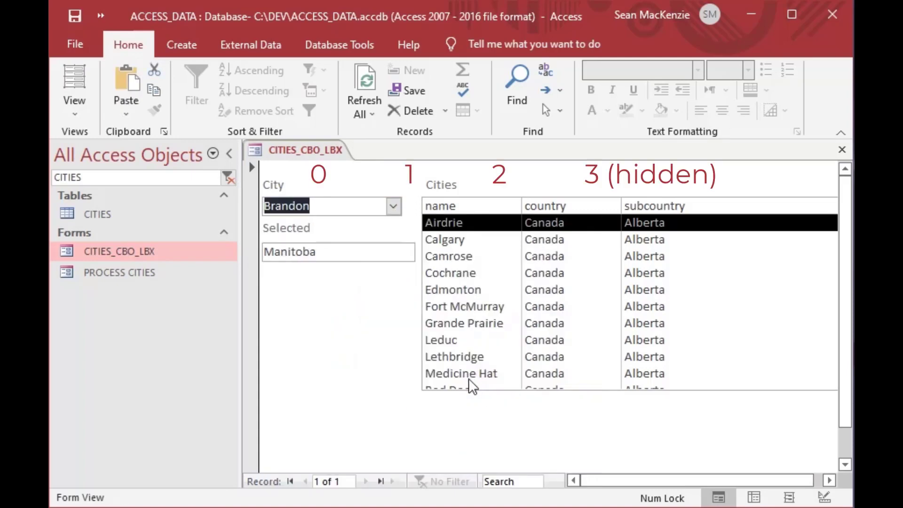
pyautogui.click(393, 206)
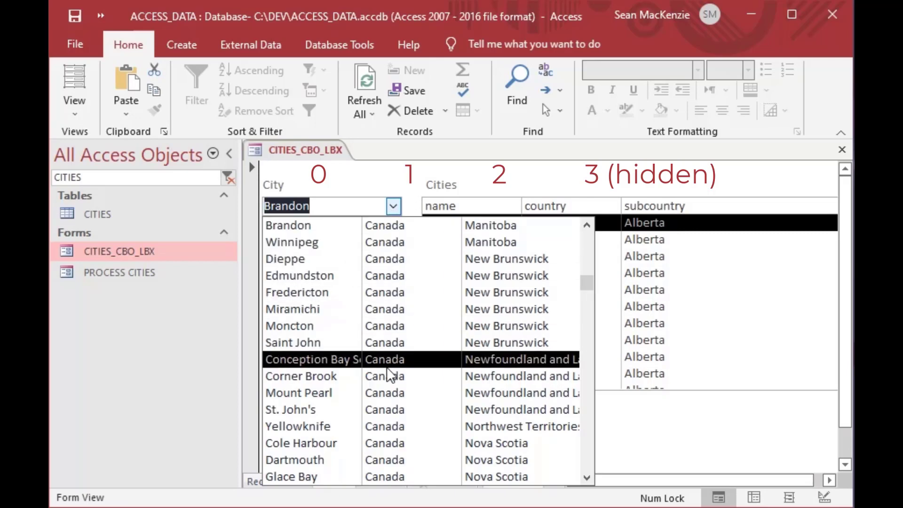
pyautogui.click(324, 383)
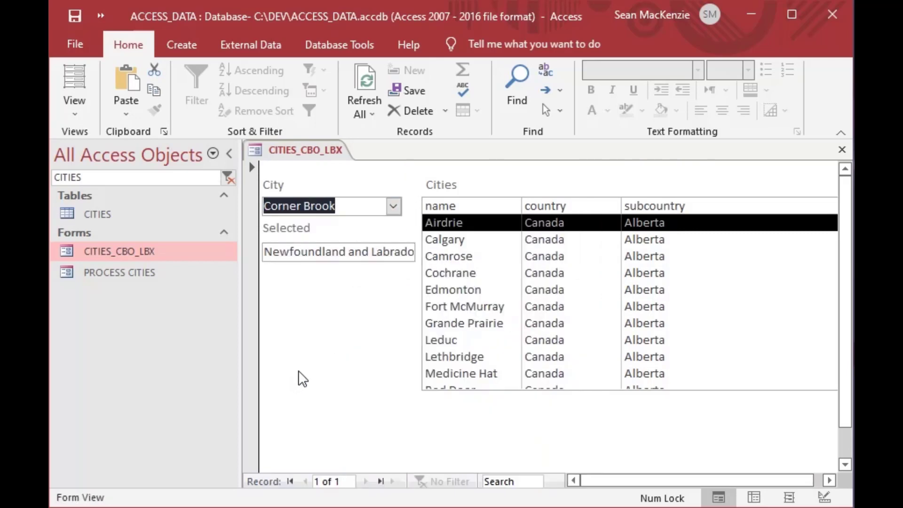
pyautogui.click(393, 205)
pyautogui.scroll(-3, 374, 343)
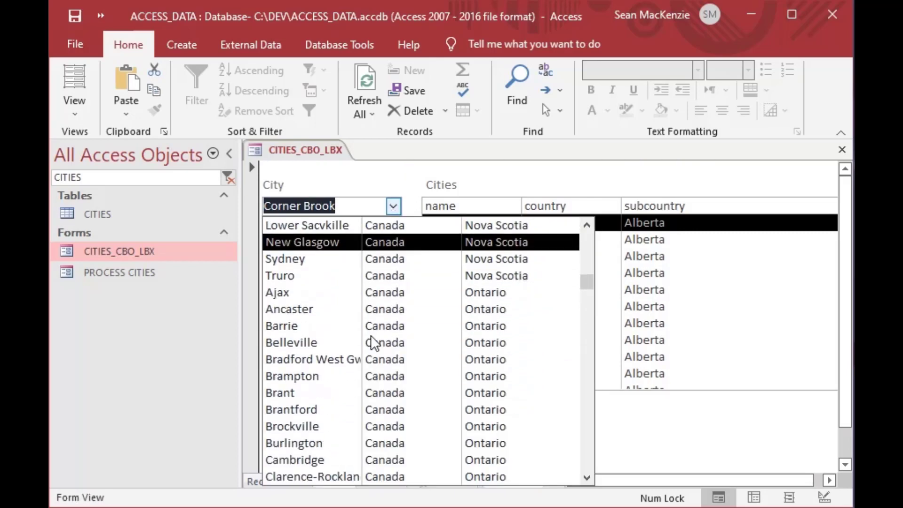
pyautogui.click(372, 342)
pyautogui.moveTo(328, 257); pyautogui.dragTo(269, 252)
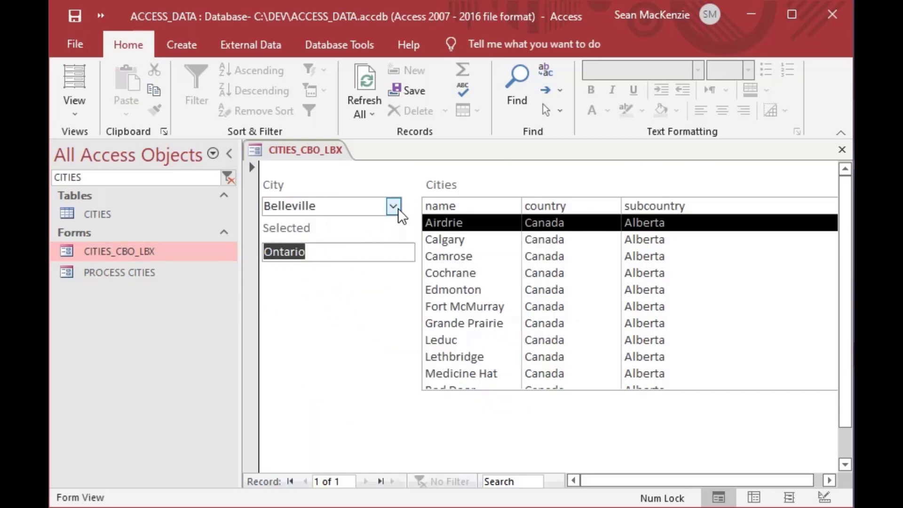
pyautogui.click(373, 258)
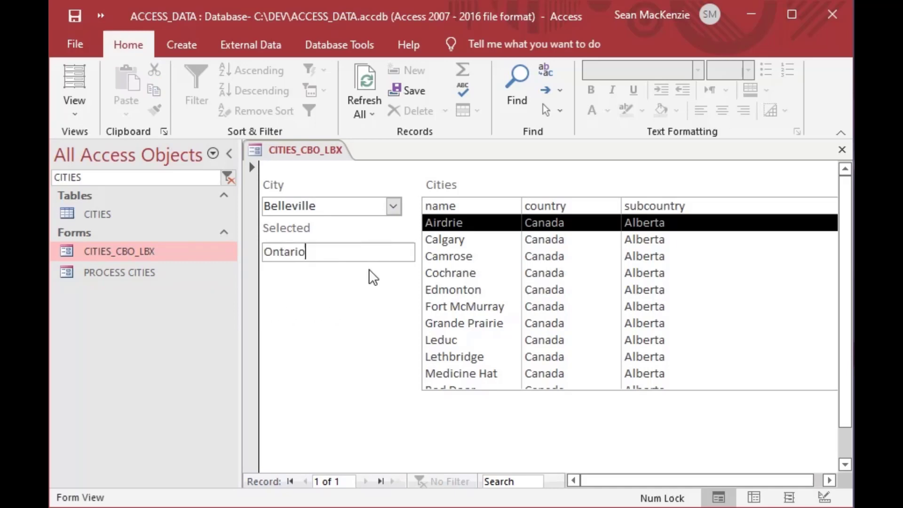
# Step: In Design view, duplicate the Selected label and its text box and place the copies directly beneath the Cities list box
pyautogui.click(75, 113)
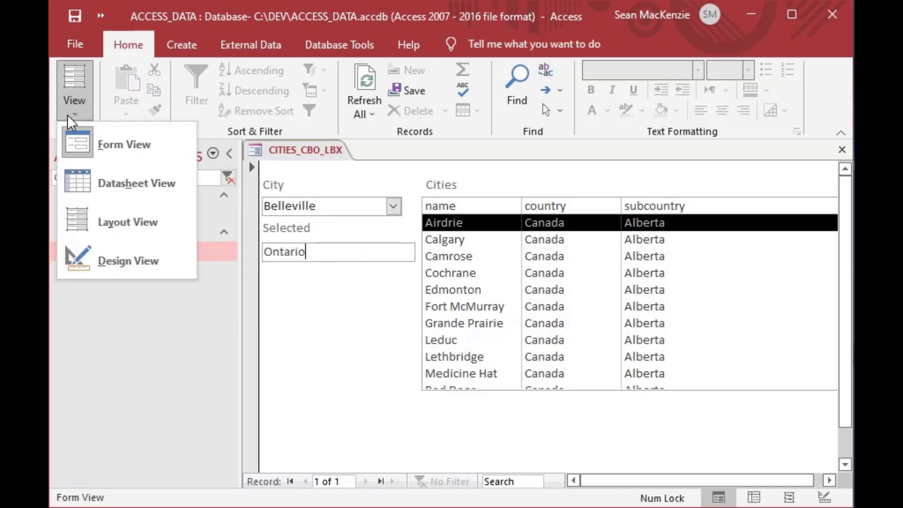
pyautogui.click(137, 258)
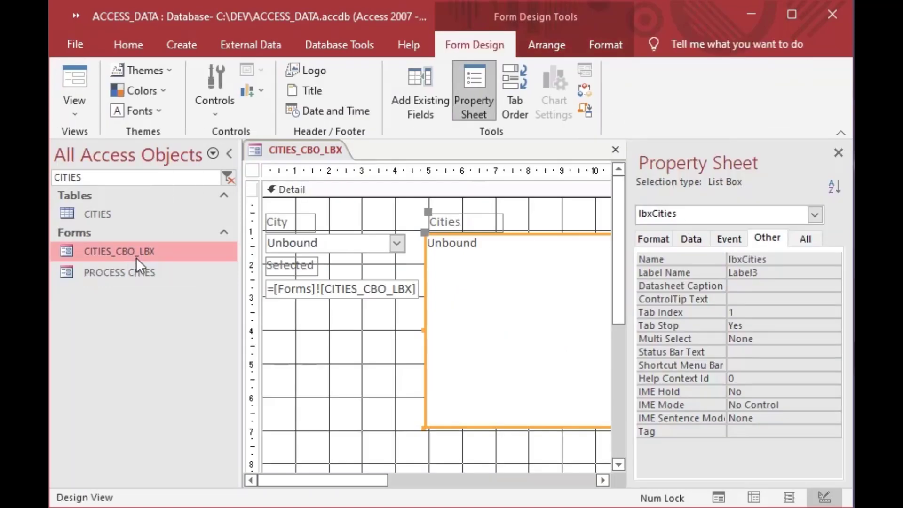
pyautogui.click(306, 292)
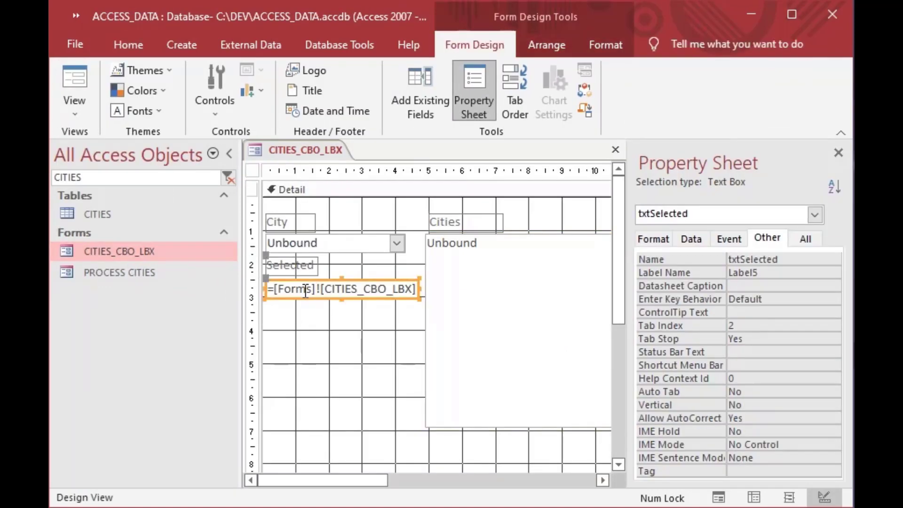
pyautogui.keyDown('shift'); pyautogui.click(301, 269); pyautogui.keyUp('shift')
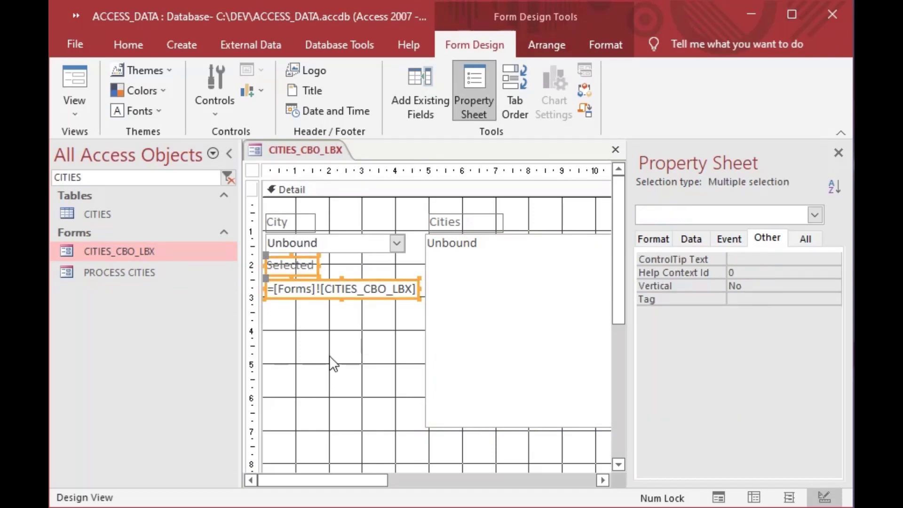
pyautogui.hotkey('ctrl', 'c')
pyautogui.hotkey('ctrl', 'v')
pyautogui.moveTo(360, 350); pyautogui.dragTo(541, 476)
pyautogui.moveTo(518, 453); pyautogui.dragTo(509, 432)
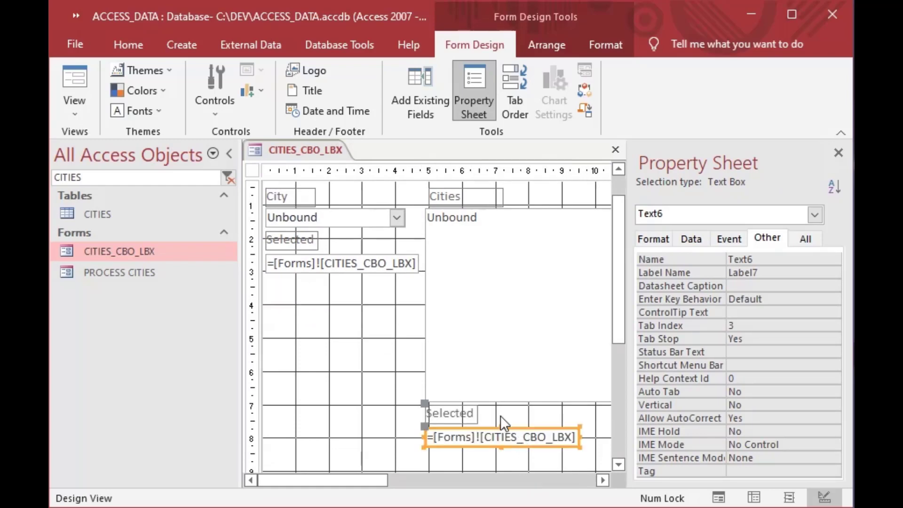
# Step: In the copied text box beneath the Cities list box, change the control reference in the expression to lbxCities
pyautogui.click(501, 416)
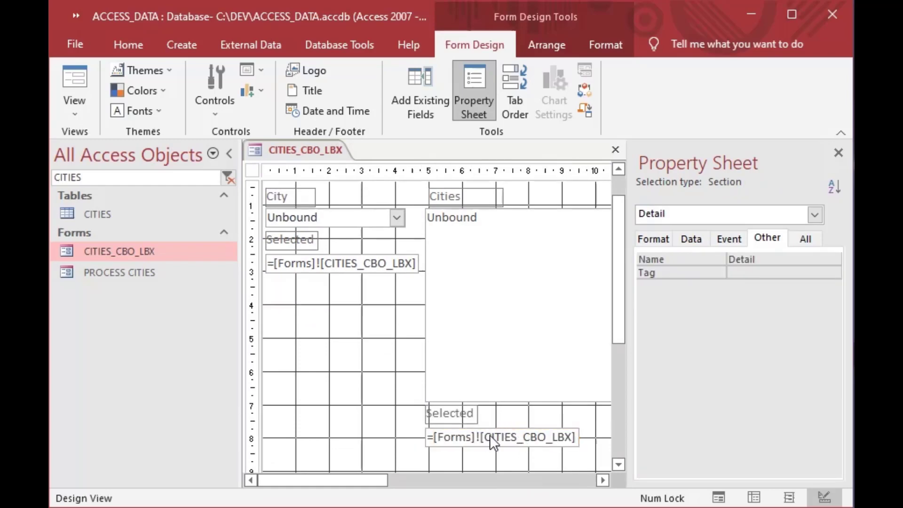
pyautogui.click(490, 434)
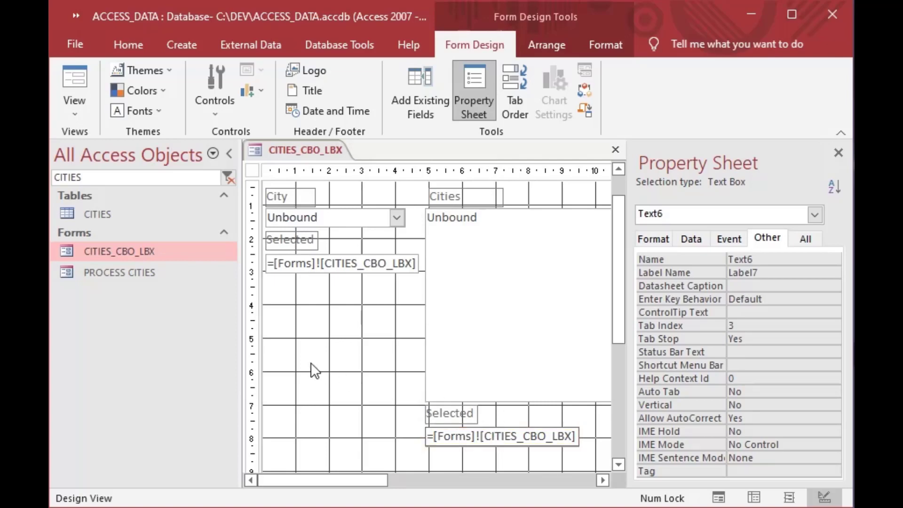
pyautogui.press('Right')
pyautogui.press('Right')
pyautogui.press('Right')
pyautogui.press('Right')
pyautogui.press('Right')
pyautogui.press('Right')
pyautogui.press('Right')
pyautogui.press('Right')
pyautogui.press('Right')
pyautogui.press('Right')
pyautogui.press('Right')
pyautogui.press('Right')
pyautogui.press('Right')
pyautogui.press('Right')
pyautogui.press('Right')
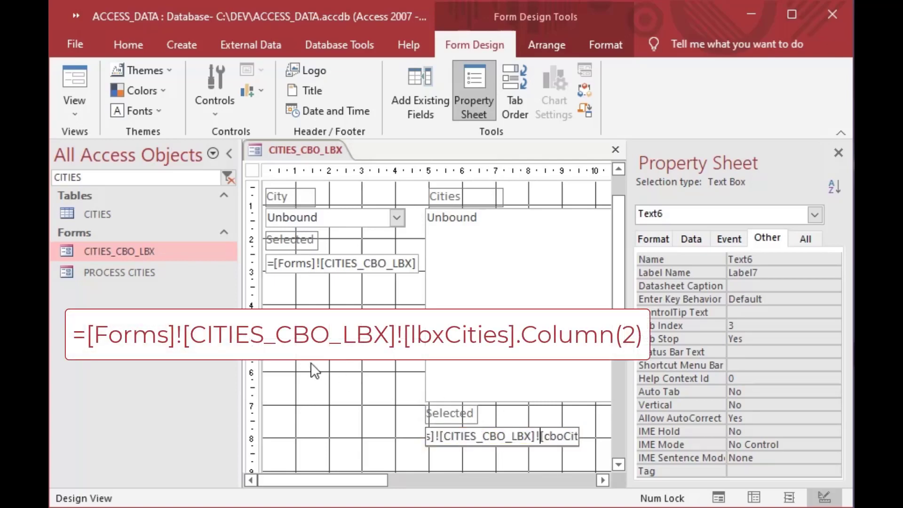
pyautogui.press('Right')
pyautogui.press('Right')
pyautogui.press('BackSpace')
pyautogui.press('BackSpace')
pyautogui.press('BackSpace')
pyautogui.write('lbx')
pyautogui.press('Right')
pyautogui.press('Right')
pyautogui.press('Right')
pyautogui.press('Right')
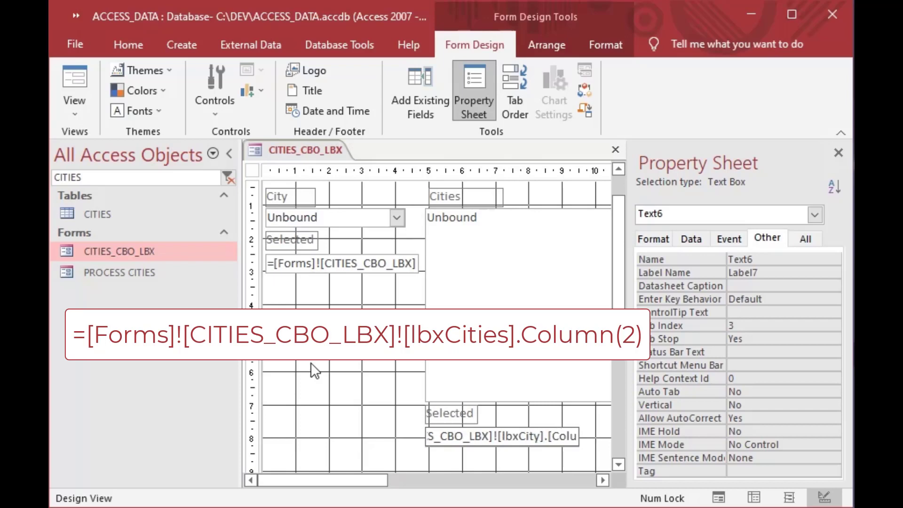
pyautogui.press('BackSpace')
pyautogui.write('ies')
pyautogui.press('Right')
pyautogui.press('Right')
pyautogui.press('Right')
pyautogui.press('Right')
pyautogui.press('Right')
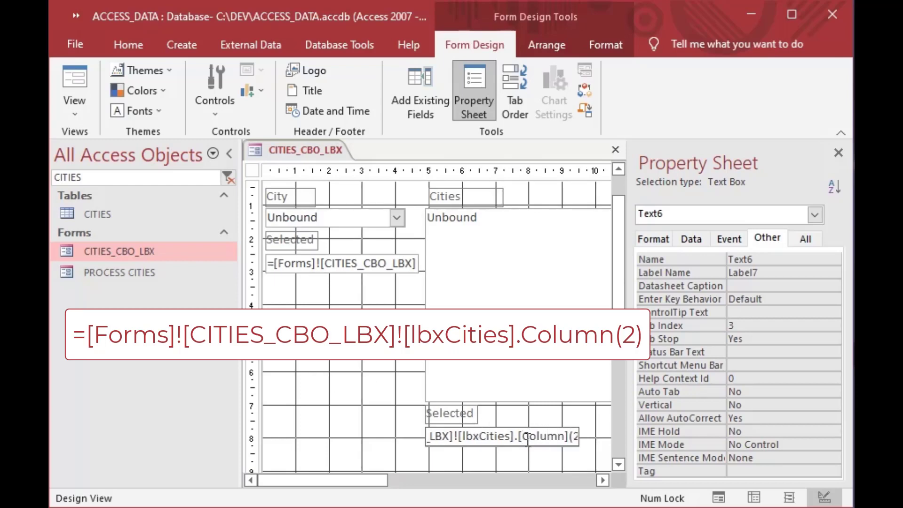
pyautogui.moveTo(517, 437); pyautogui.dragTo(603, 436)
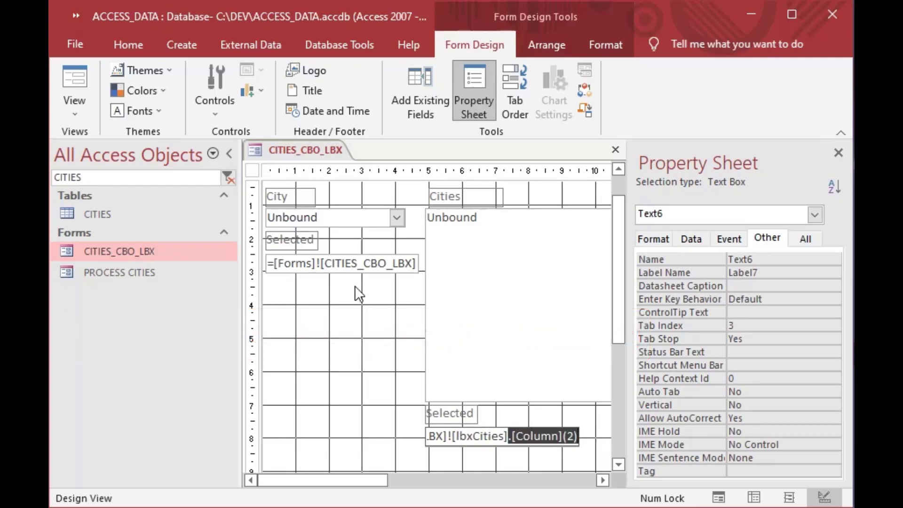
# Step: In Form view, choose Fort McMurray and Abbotsford in the Cities list box and Brantford in the City combo box, checking both Selected values
pyautogui.click(75, 107)
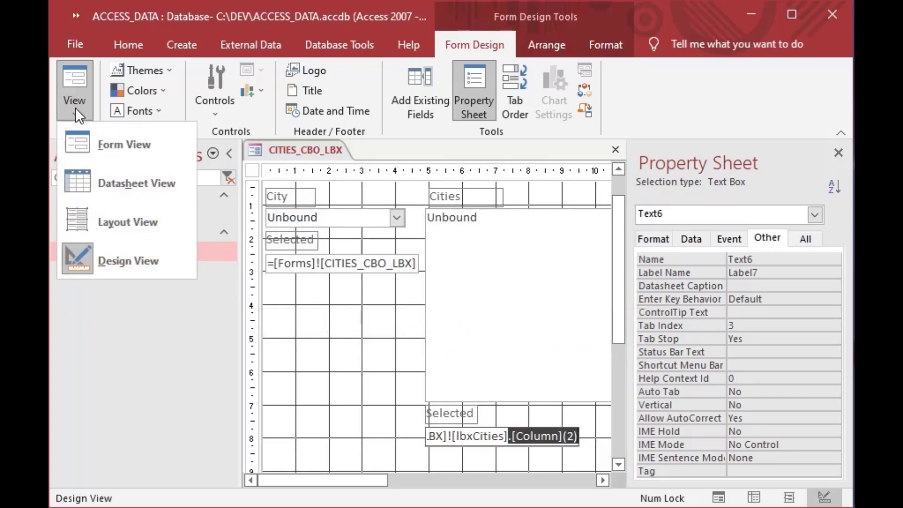
pyautogui.click(72, 77)
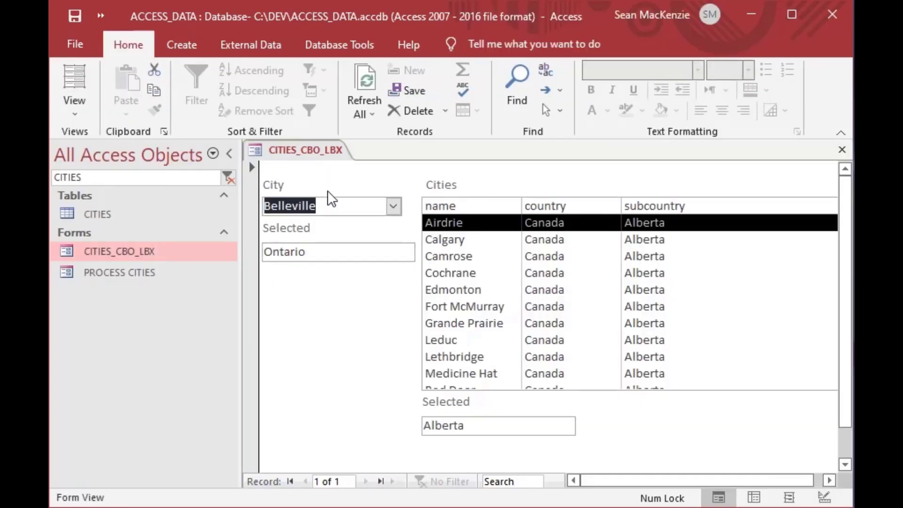
pyautogui.click(474, 308)
pyautogui.scroll(-3, 478, 318)
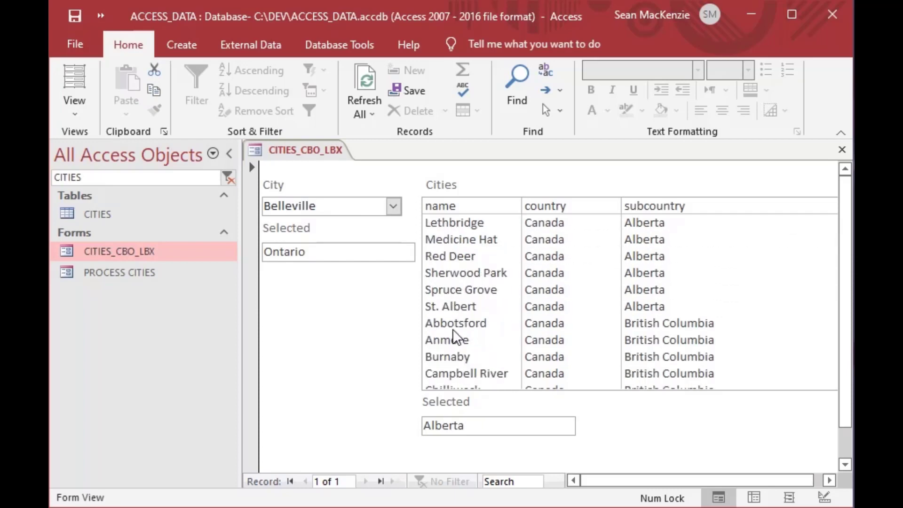
pyautogui.click(455, 330)
pyautogui.click(394, 207)
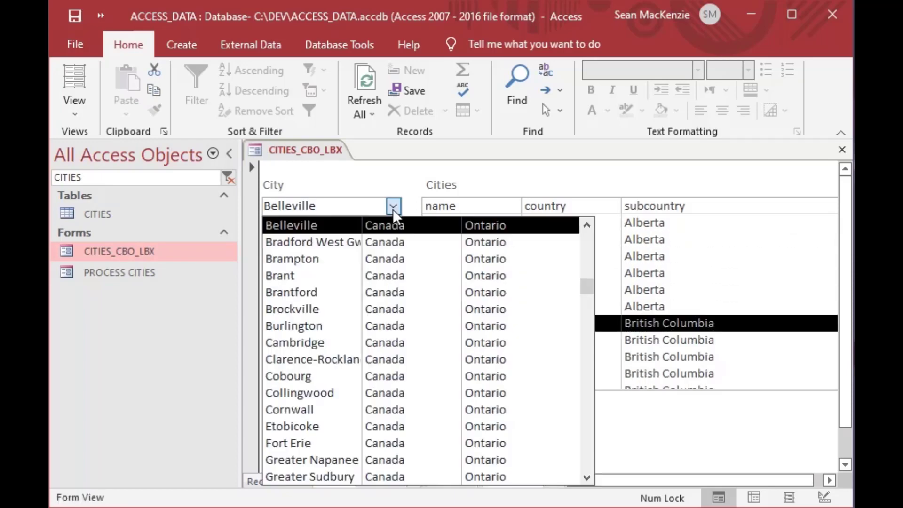
pyautogui.click(379, 293)
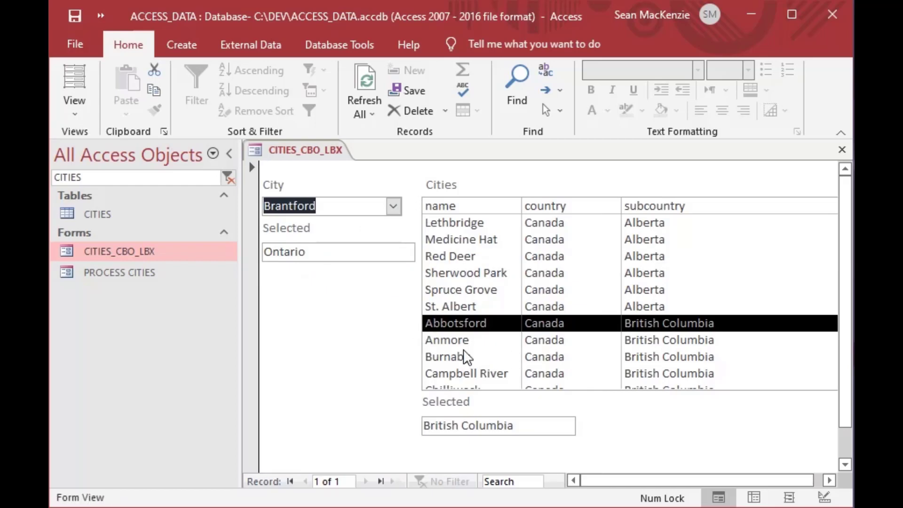
# Step: In Design view, change the column index to 0 in the expression of the text box beneath the Cities list box
pyautogui.click(76, 114)
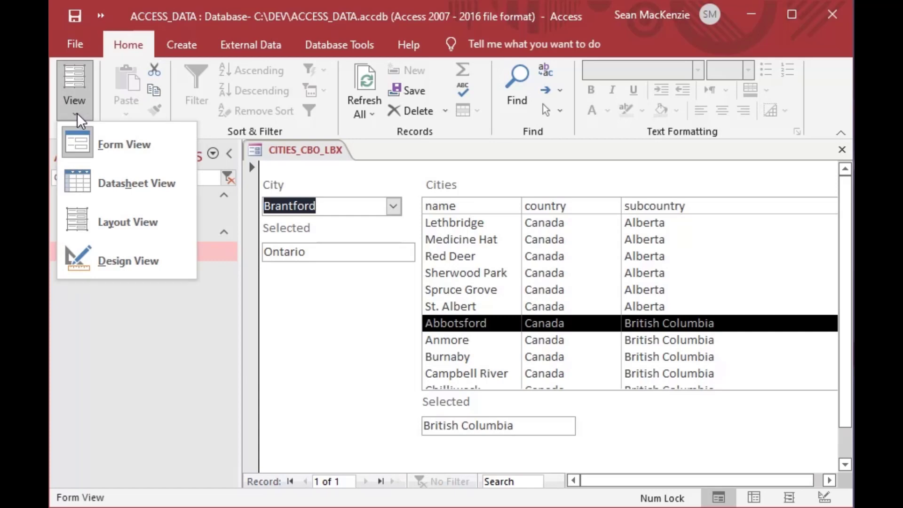
pyautogui.click(120, 255)
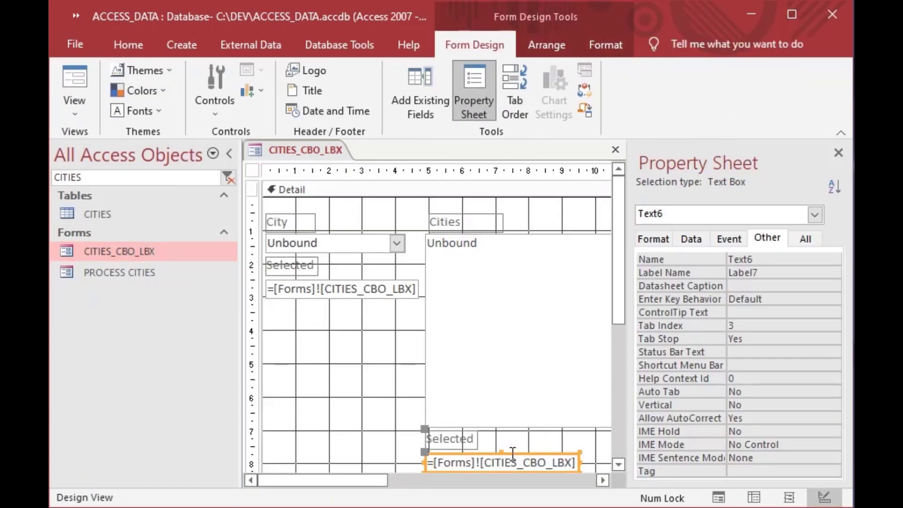
pyautogui.click(576, 463)
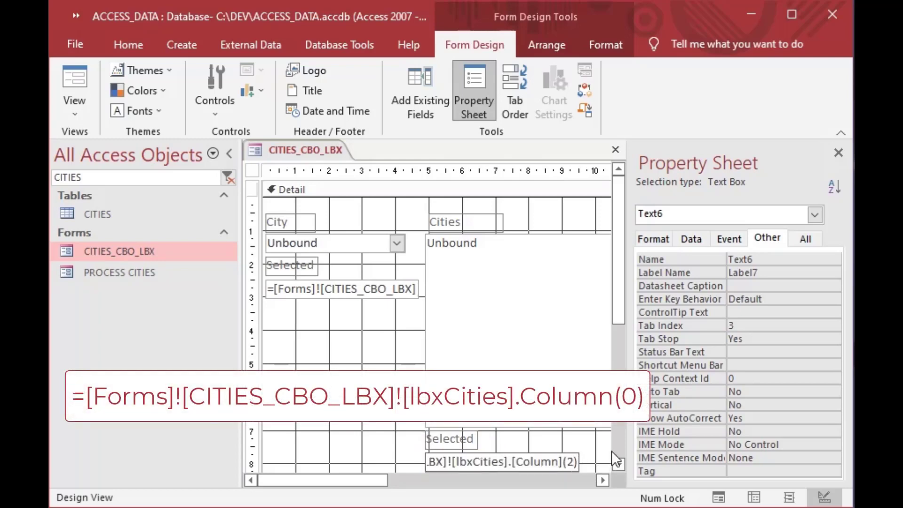
pyautogui.press('BackSpace')
pyautogui.write('0')
pyautogui.press('Return')
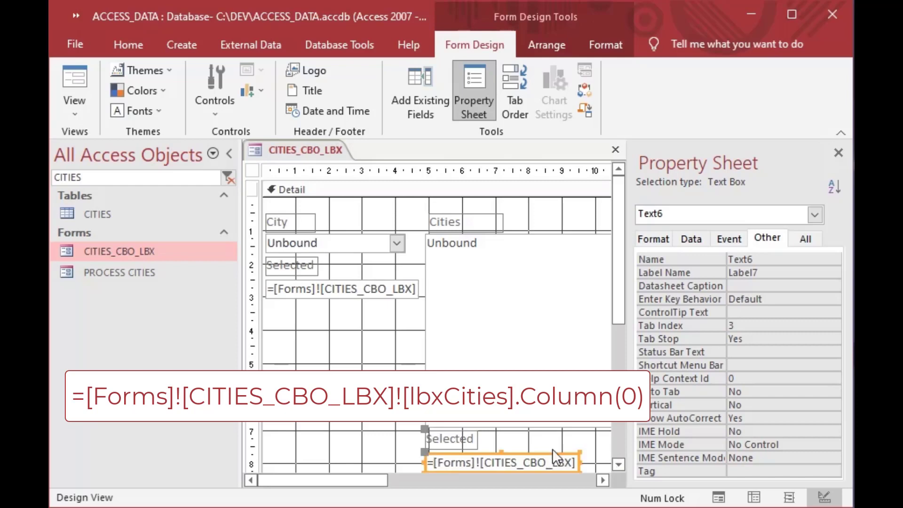
# Step: Change the column index in the txtSelected expression to 0
pyautogui.click(381, 291)
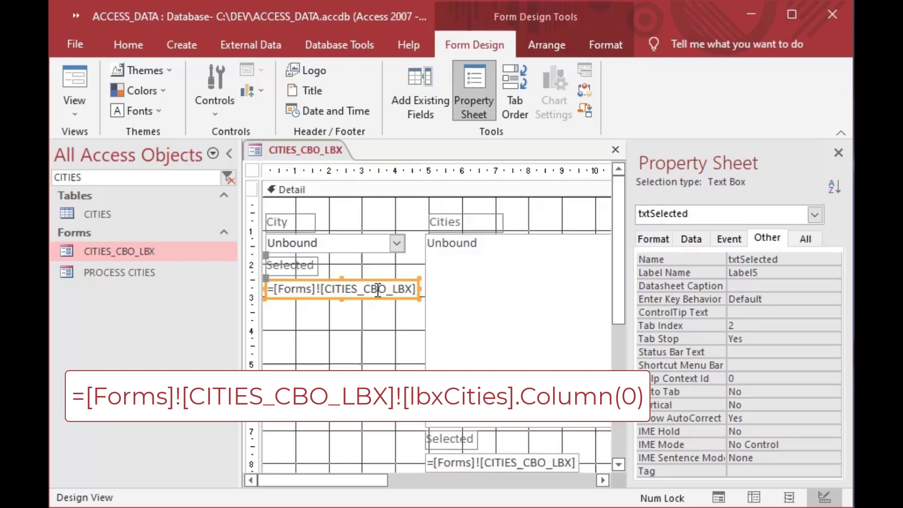
pyautogui.click(377, 287)
pyautogui.press('End')
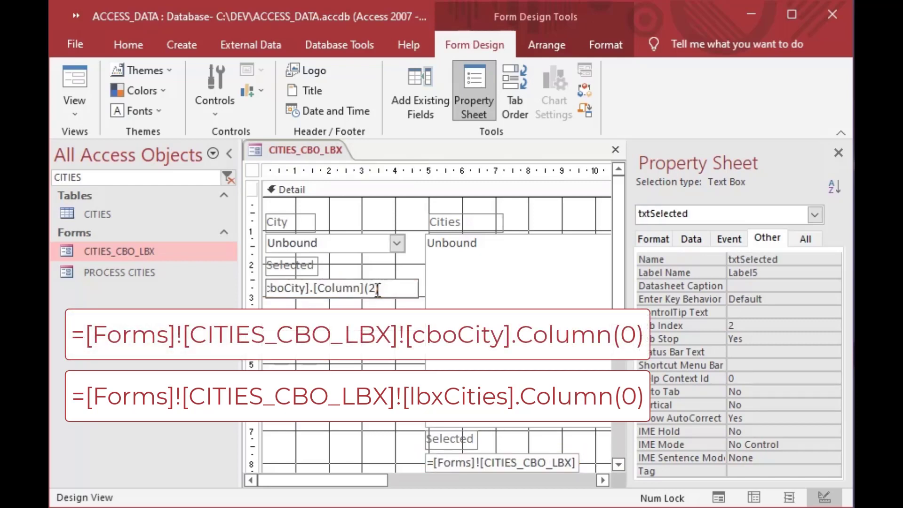
pyautogui.press('BackSpace')
pyautogui.press('Return')
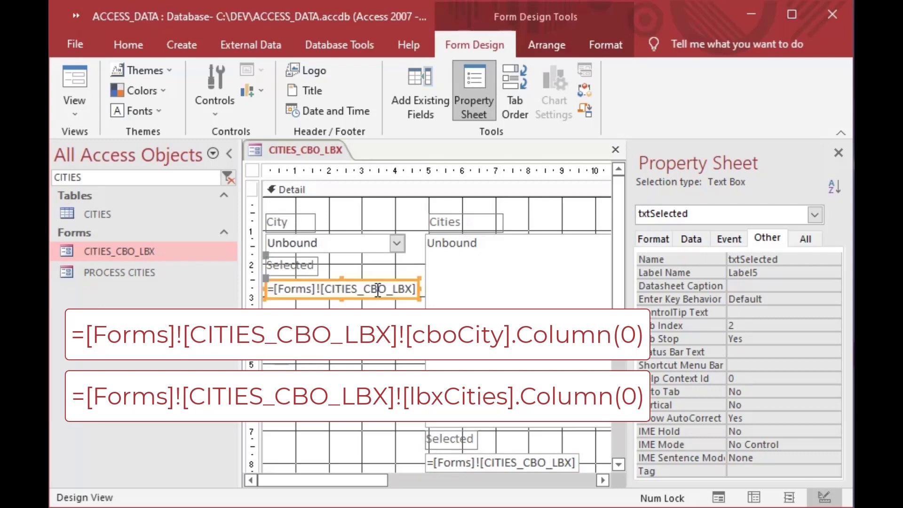
# Step: In Form view, choose Cobourg in the City combo box and compare it with the Selected value beneath
pyautogui.click(79, 82)
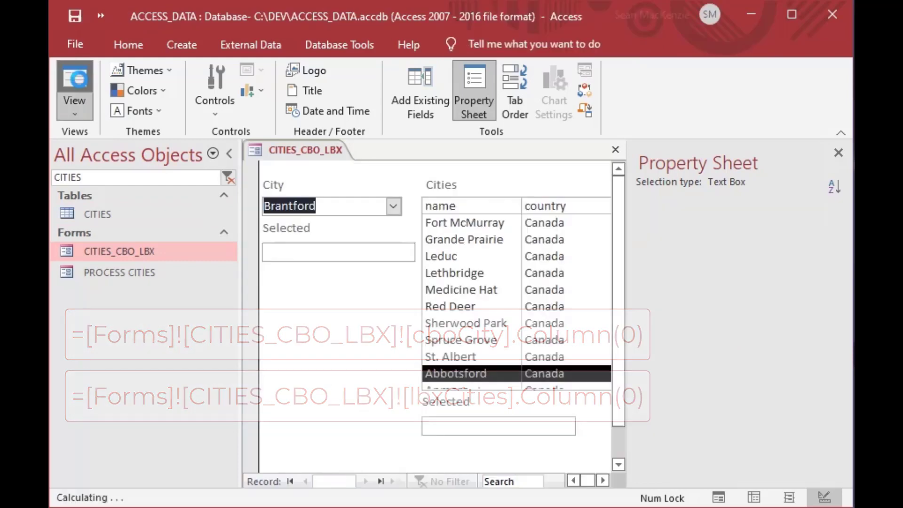
pyautogui.click(396, 208)
pyautogui.click(394, 310)
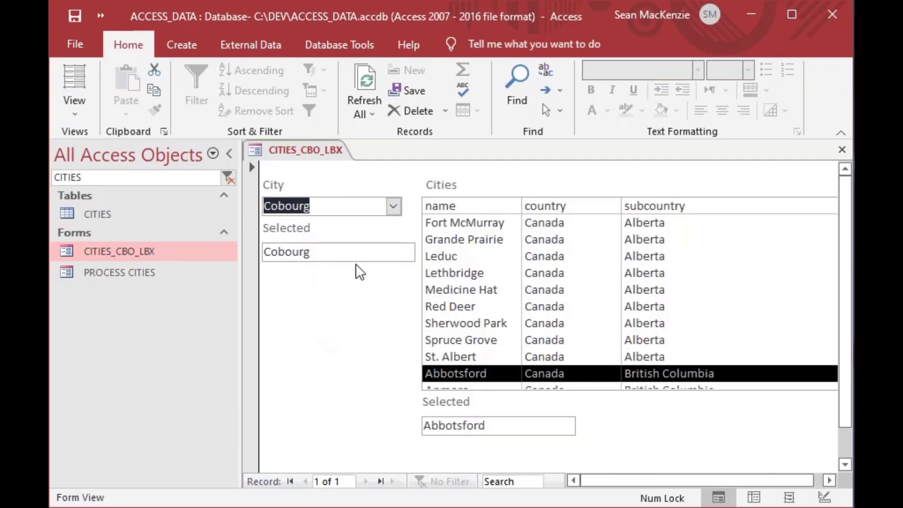
pyautogui.click(323, 252)
pyautogui.doubleClick(294, 252)
pyautogui.click(292, 202)
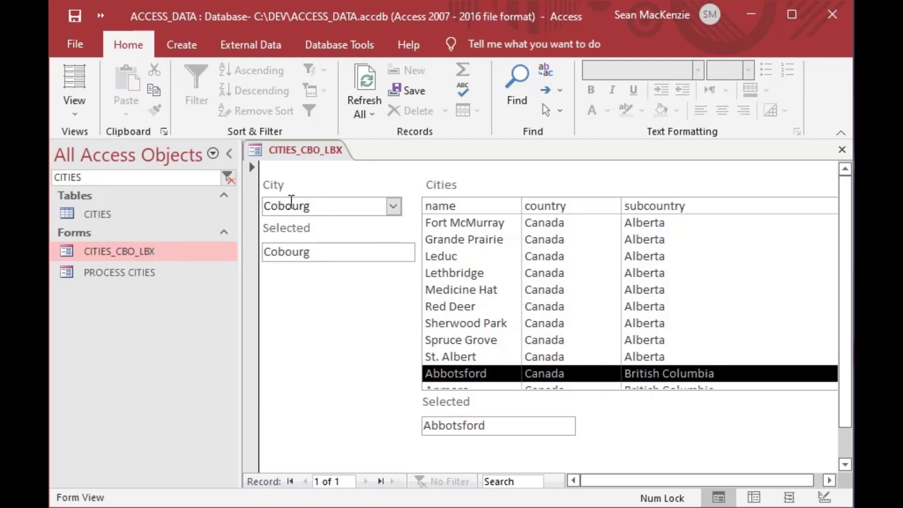
pyautogui.doubleClick(291, 203)
# Step: Choose Spruce Grove, Red Deer, Lethbridge, Grande Prairie, Delta and Fort St. John in turn in the Cities list box, checking the Selected value
pyautogui.click(437, 342)
pyautogui.click(498, 311)
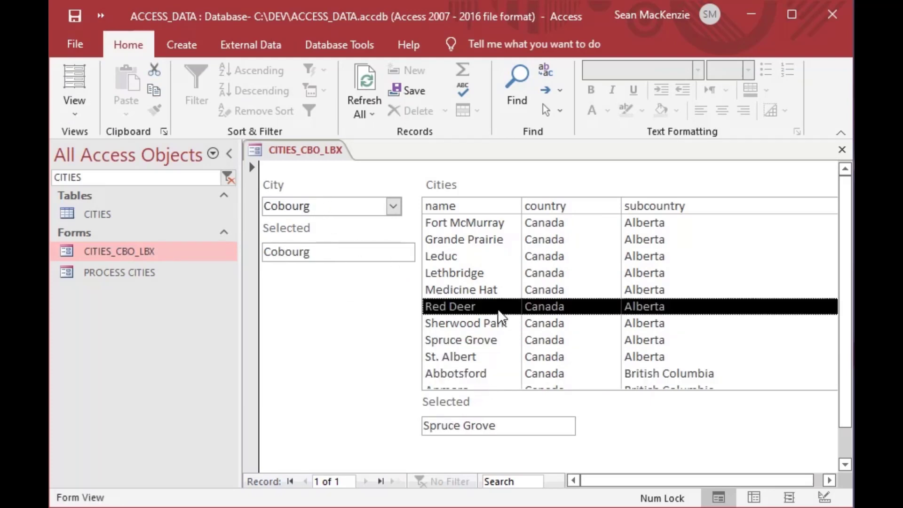
pyautogui.click(490, 272)
pyautogui.click(488, 244)
pyautogui.scroll(-4, 530, 311)
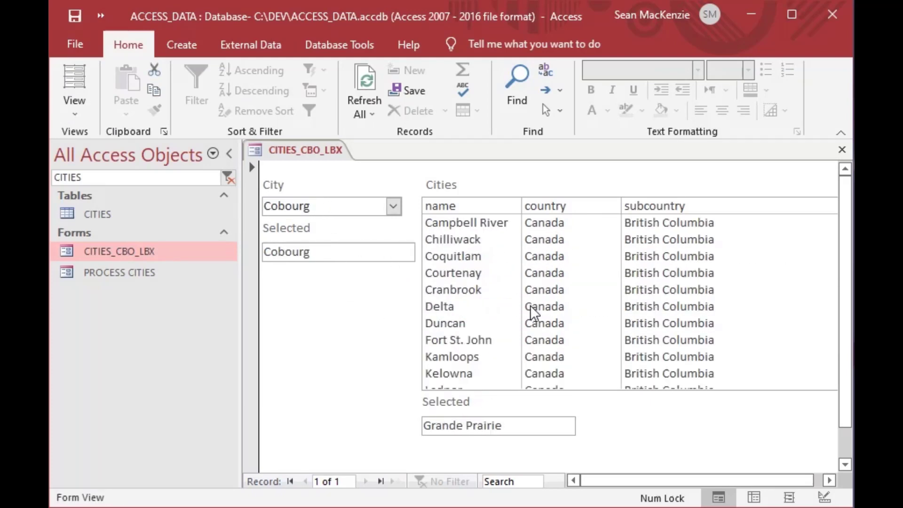
pyautogui.click(529, 305)
pyautogui.click(560, 335)
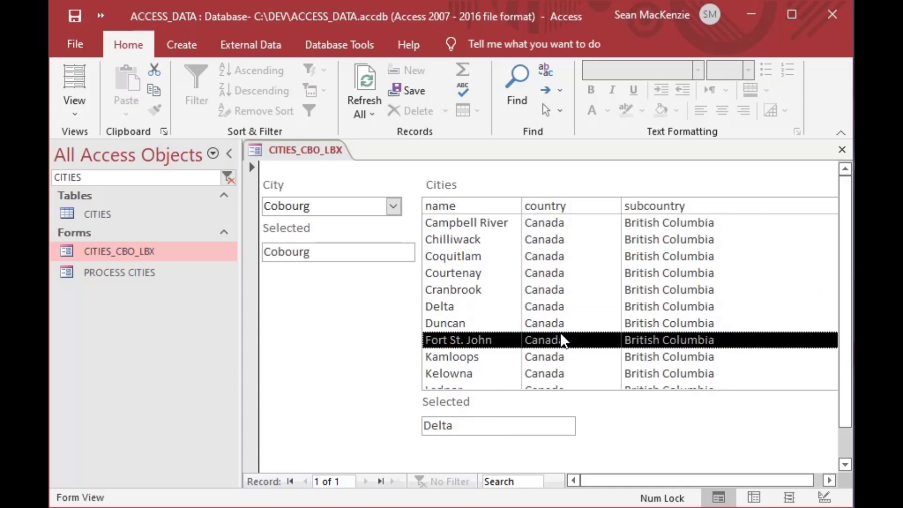
# Step: Step down row by row through the Cities list box to Pembroke, watching the Selected value beneath it
pyautogui.press('Down')
pyautogui.press('Down')
pyautogui.press('Down')
pyautogui.press('Down')
pyautogui.press('Down')
pyautogui.press('Down')
pyautogui.press('Down')
pyautogui.press('Down')
pyautogui.press('Down')
pyautogui.press('Down')
pyautogui.press('Down')
pyautogui.press('Down')
pyautogui.press('Down')
pyautogui.press('Down')
pyautogui.press('Down')
pyautogui.press('Down')
pyautogui.press('Down')
pyautogui.press('Down')
pyautogui.press('Down')
pyautogui.press('Down')
pyautogui.press('Down')
pyautogui.press('Down')
pyautogui.press('Down')
pyautogui.press('Down')
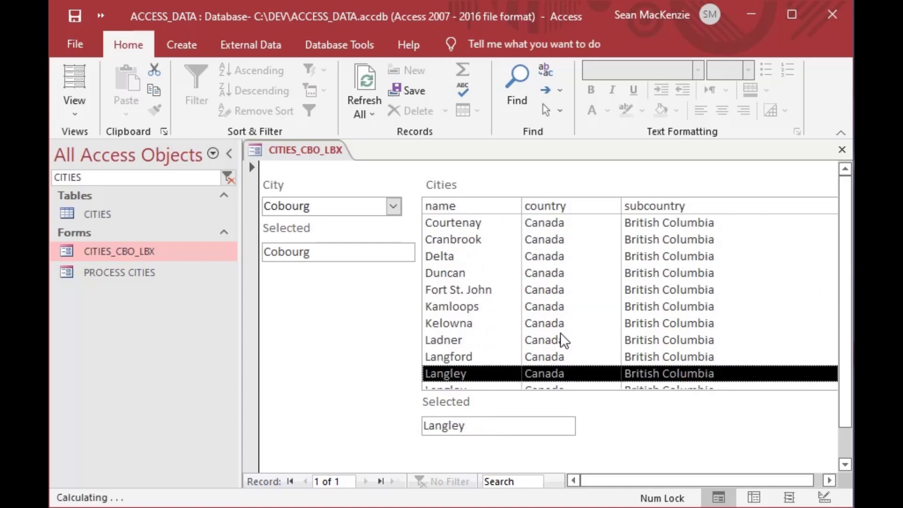
pyautogui.press('Down')
pyautogui.press('Down')
pyautogui.press('Down')
pyautogui.press('Down')
pyautogui.press('Down')
pyautogui.press('Down')
pyautogui.press('Down')
pyautogui.press('Down')
pyautogui.press('Down')
pyautogui.press('Down')
pyautogui.press('Down')
pyautogui.press('Down')
pyautogui.press('Down')
pyautogui.press('Down')
pyautogui.press('Down')
pyautogui.press('Down')
pyautogui.press('Down')
pyautogui.press('Down')
pyautogui.press('Down')
pyautogui.press('Down')
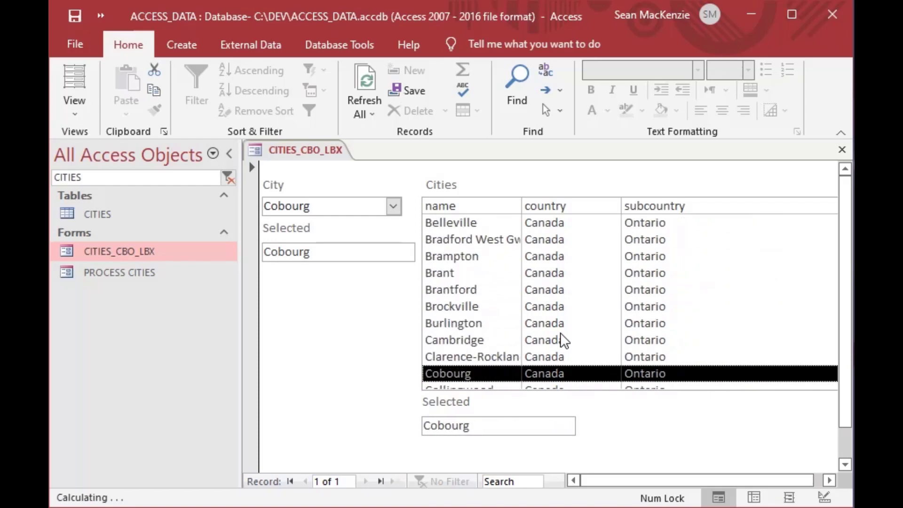
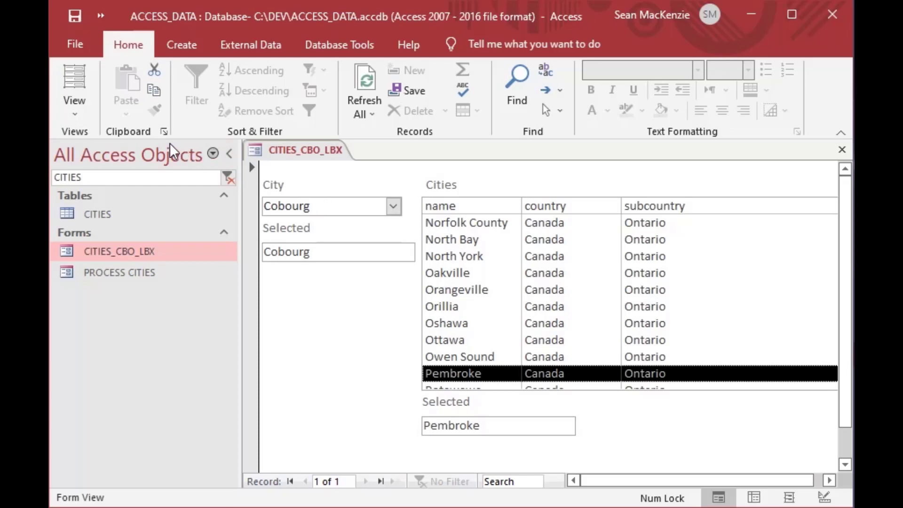
# Step: In Design view, change the column index in the txtSelected expression to 3
pyautogui.click(80, 111)
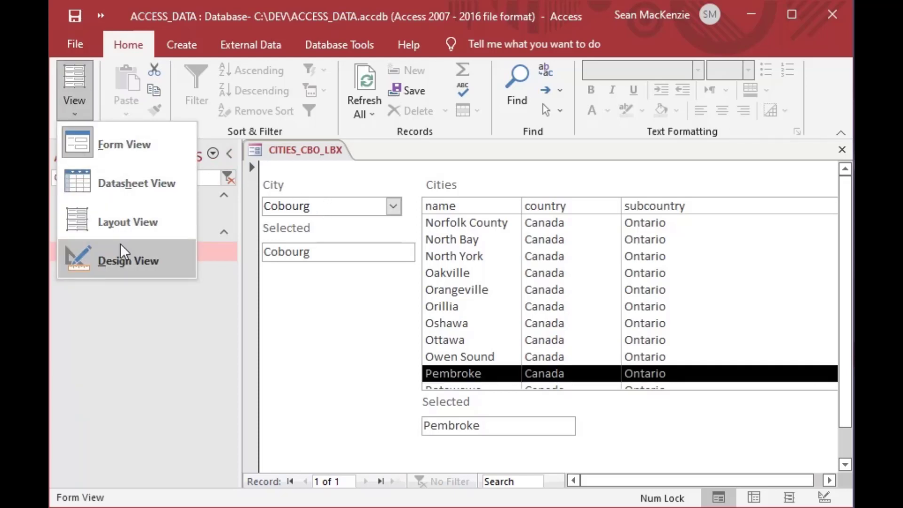
pyautogui.click(123, 261)
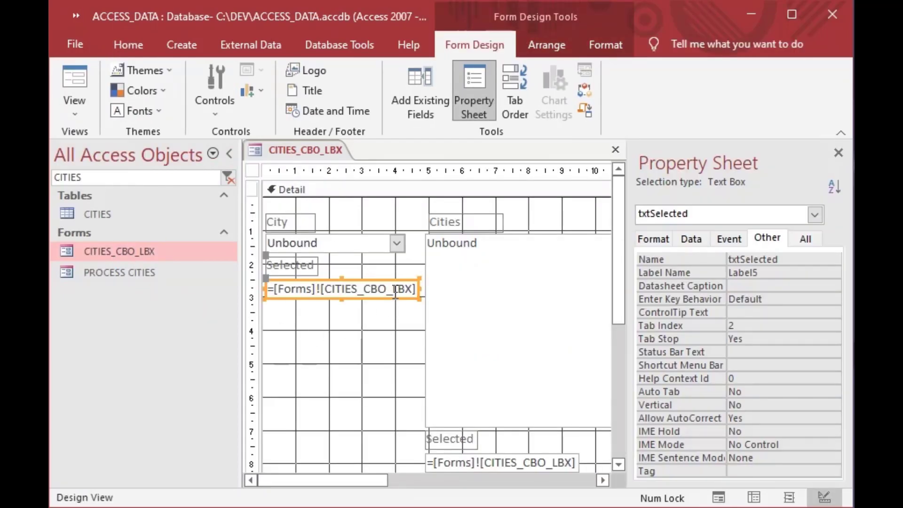
pyautogui.click(395, 287)
pyautogui.press('End')
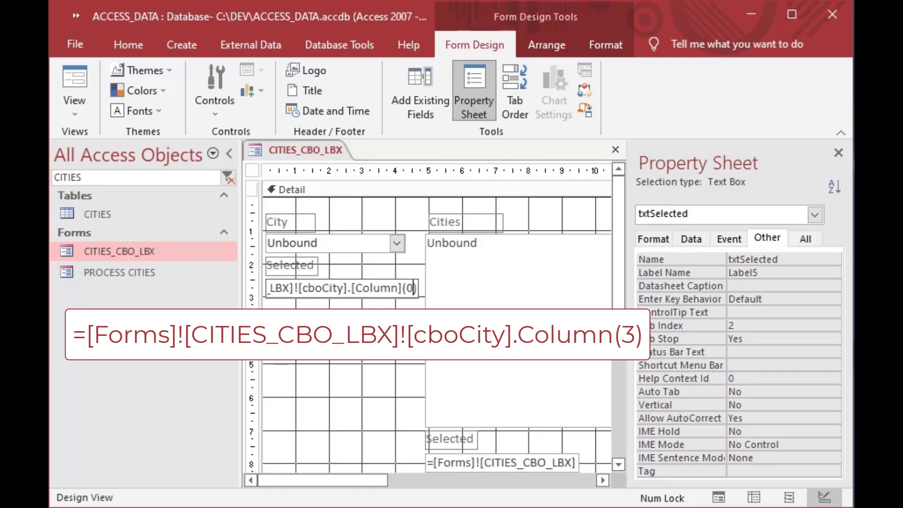
pyautogui.press('BackSpace')
pyautogui.write('3')
# Step: Change the column index to 3 in the expression of the text box beneath the Cities list box
pyautogui.click(549, 461)
pyautogui.click(559, 462)
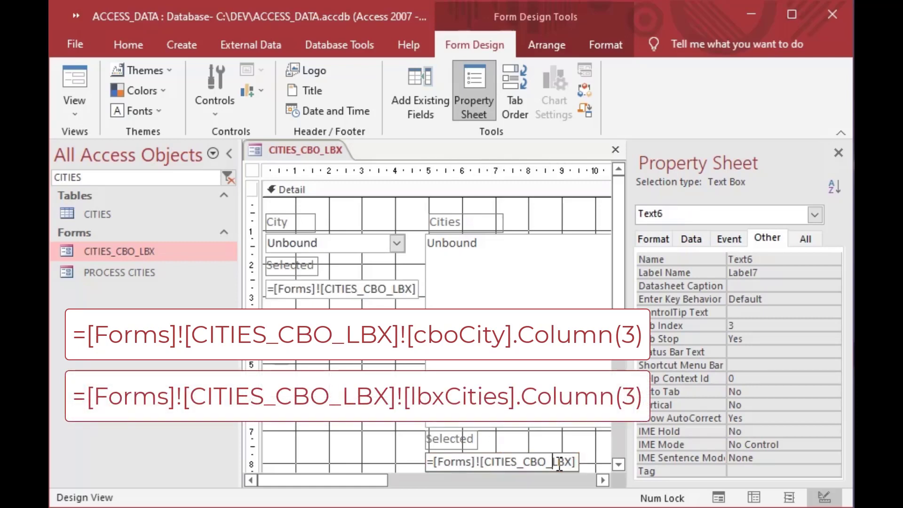
pyautogui.press('End')
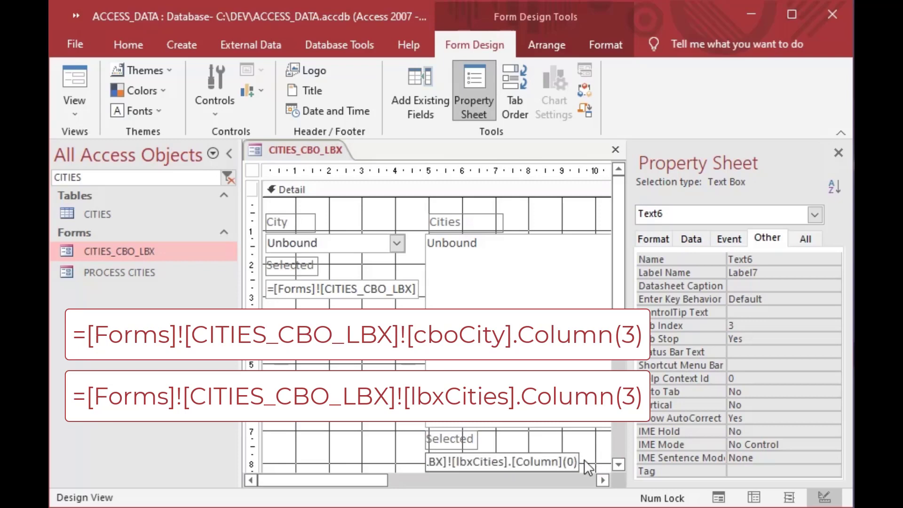
pyautogui.press('Left')
pyautogui.press('BackSpace')
pyautogui.write('3')
pyautogui.click(379, 438)
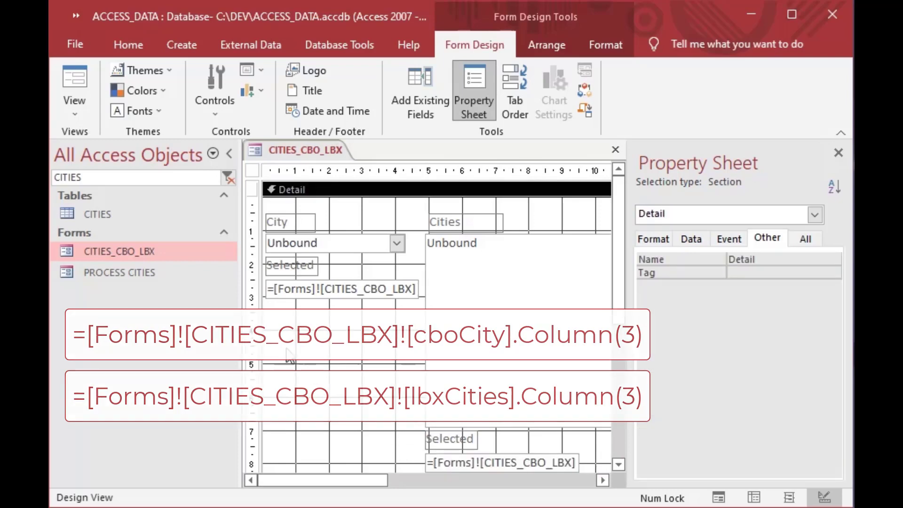
# Step: In Form view, choose Kingston and Orillia in turn in the City combo box, checking the Selected value
pyautogui.click(74, 84)
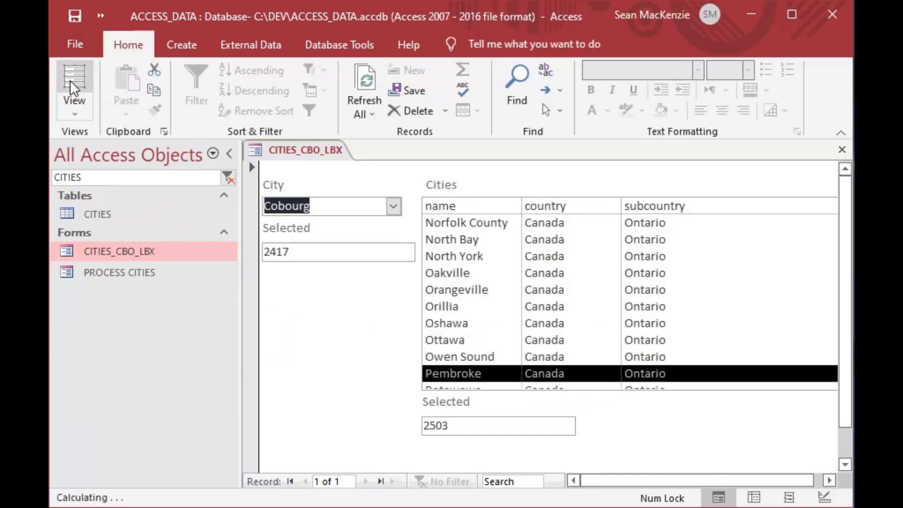
pyautogui.click(393, 206)
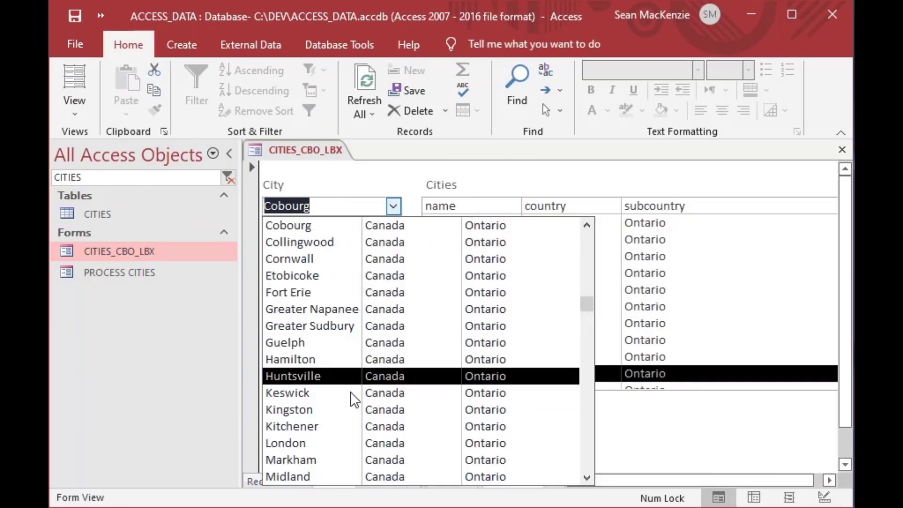
pyautogui.click(350, 408)
pyautogui.press('F4')
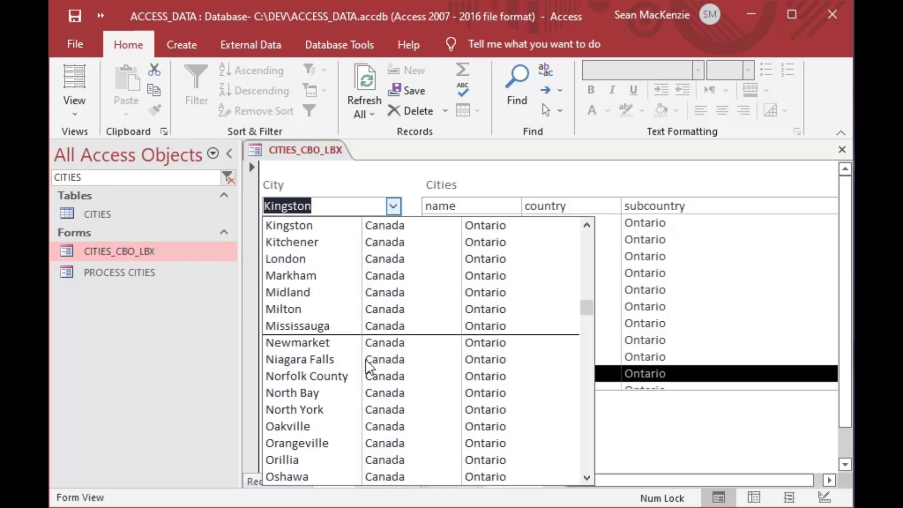
pyautogui.click(351, 453)
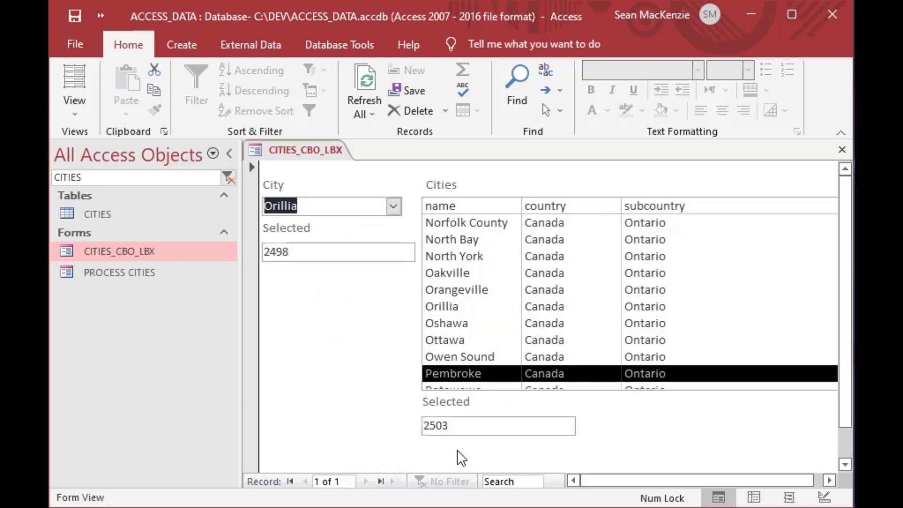
# Step: Select Owen Sound in the Cities list box and step up row by row to Kingston, watching the Selected value
pyautogui.click(505, 356)
pyautogui.press('Up')
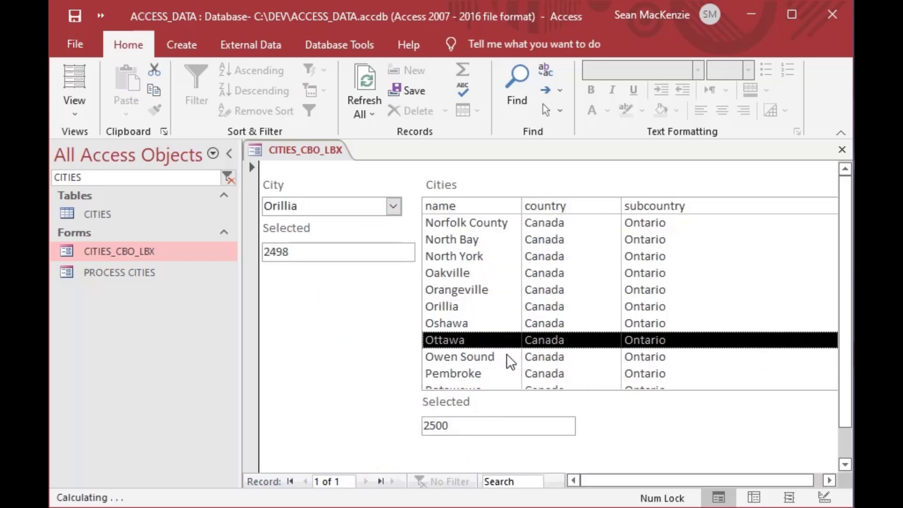
pyautogui.press('Up')
pyautogui.press('Up')
pyautogui.press('Up')
pyautogui.press('Up')
pyautogui.press('Up')
pyautogui.press('Up')
pyautogui.press('Up')
pyautogui.press('Up')
pyautogui.press('Up')
pyautogui.press('Up')
pyautogui.press('Up')
pyautogui.press('Up')
pyautogui.press('Up')
pyautogui.press('Up')
pyautogui.press('Up')
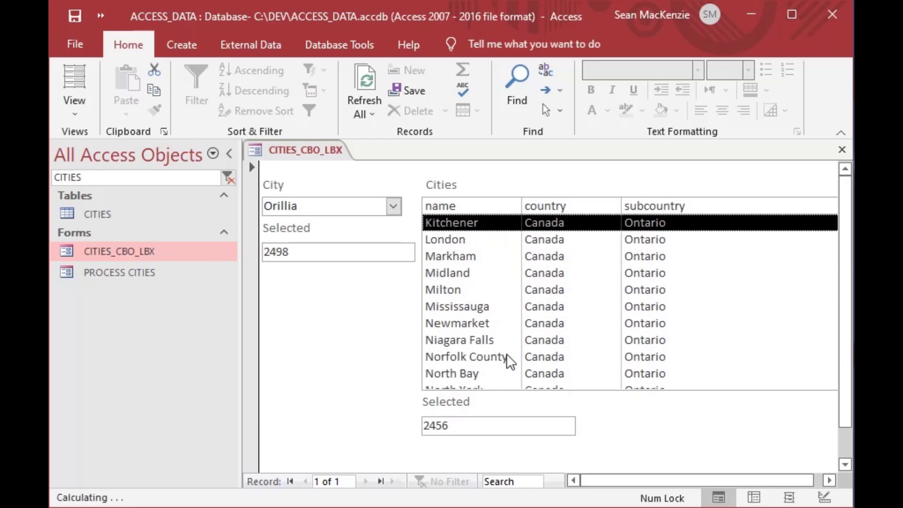
pyautogui.press('Up')
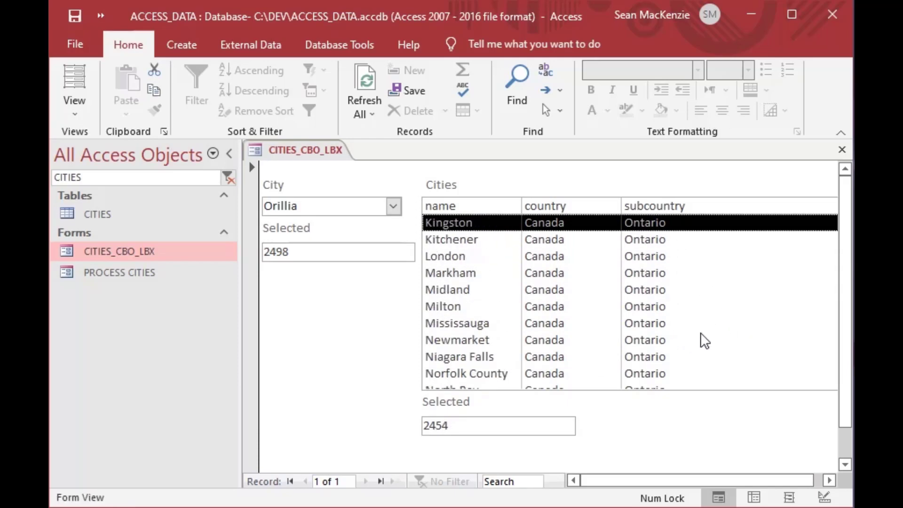
# Step: Select Norfolk County in the Cities list box and step down row by row to Saint-Lazare, watching the Selected value
pyautogui.click(469, 374)
pyautogui.press('Down')
pyautogui.press('Down')
pyautogui.press('Down')
pyautogui.press('Down')
pyautogui.press('Down')
pyautogui.press('Down')
pyautogui.press('Down')
pyautogui.press('Down')
pyautogui.press('Down')
pyautogui.press('Down')
pyautogui.press('Down')
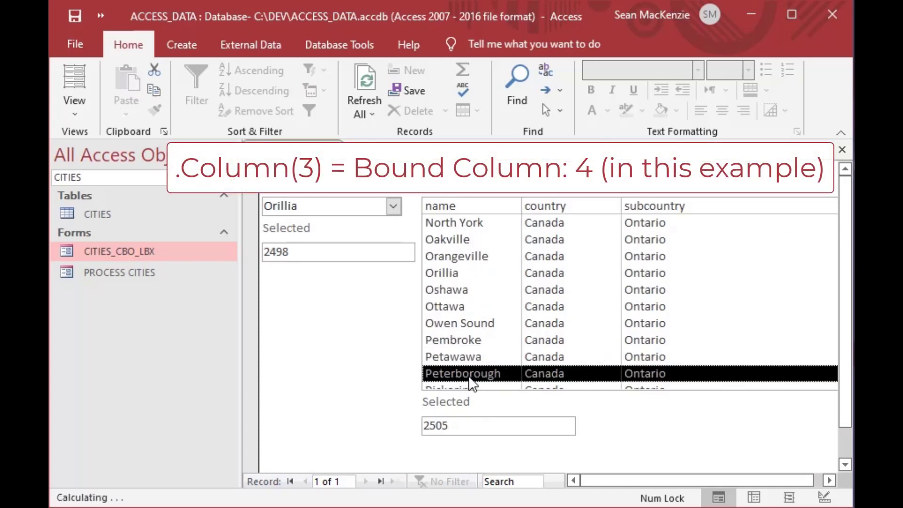
pyautogui.press('Down')
pyautogui.press('Down')
pyautogui.press('Down')
pyautogui.press('Down')
pyautogui.press('Down')
pyautogui.press('Down')
pyautogui.press('Down')
pyautogui.press('Down')
pyautogui.press('Down')
pyautogui.press('Down')
pyautogui.press('Down')
pyautogui.press('Down')
pyautogui.press('Down')
pyautogui.press('Down')
pyautogui.press('Down')
pyautogui.press('Down')
pyautogui.press('Down')
pyautogui.press('Down')
pyautogui.press('Down')
pyautogui.press('Down')
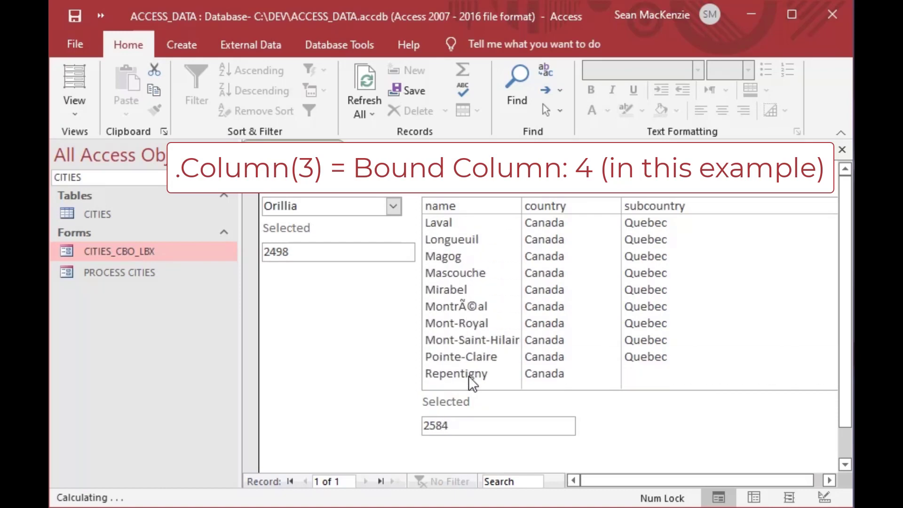
pyautogui.press('Down')
pyautogui.press('Down')
pyautogui.press('Down')
pyautogui.press('Down')
pyautogui.press('Down')
pyautogui.press('Down')
pyautogui.press('Down')
pyautogui.press('Down')
pyautogui.press('Down')
pyautogui.press('Down')
pyautogui.press('Down')
pyautogui.press('Down')
pyautogui.press('Down')
pyautogui.press('Down')
pyautogui.press('Down')
pyautogui.press('Down')
pyautogui.press('Down')
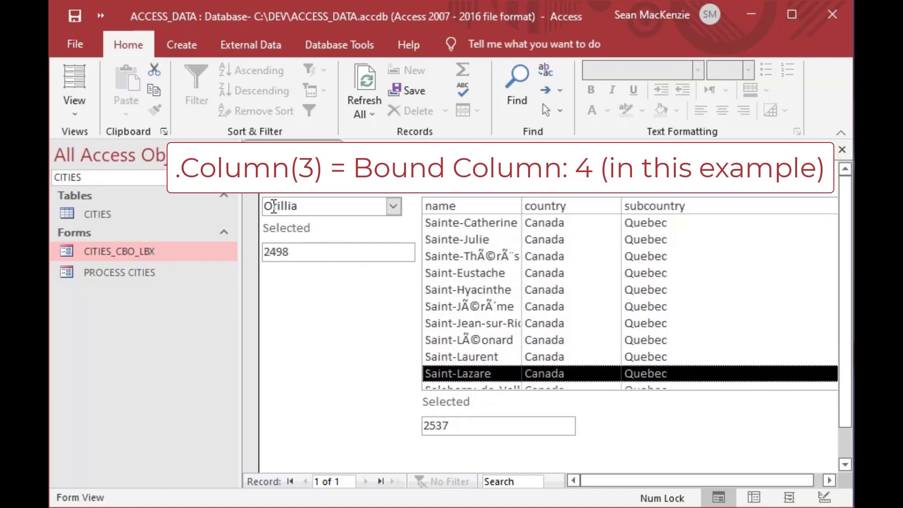
# Step: In Design view, remove .[Column](3) from the txtSelected expression so that it ends in [cboCity]
pyautogui.click(77, 113)
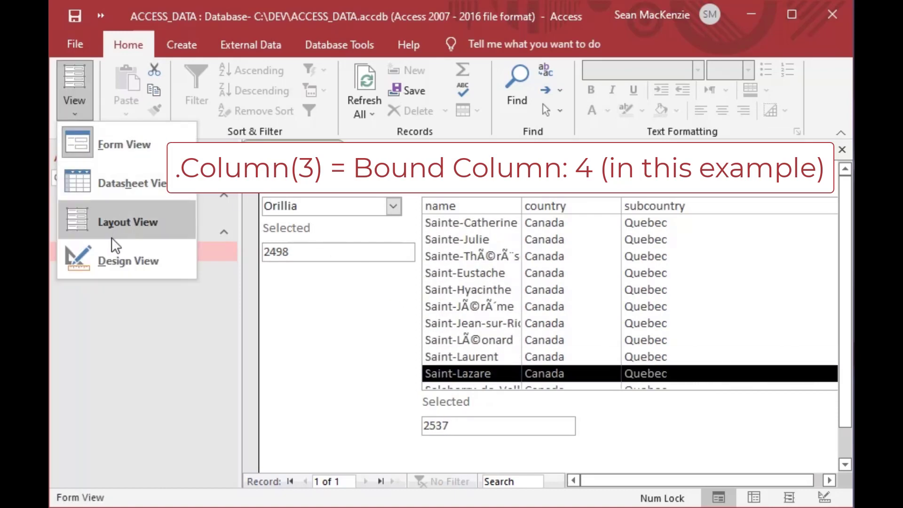
pyautogui.click(117, 257)
pyautogui.click(385, 291)
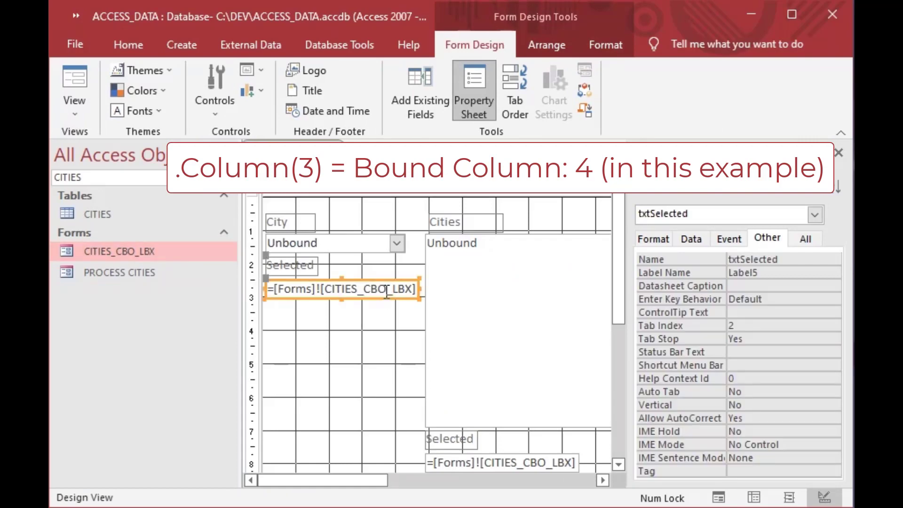
pyautogui.moveTo(385, 289); pyautogui.dragTo(454, 289)
pyautogui.click(408, 289)
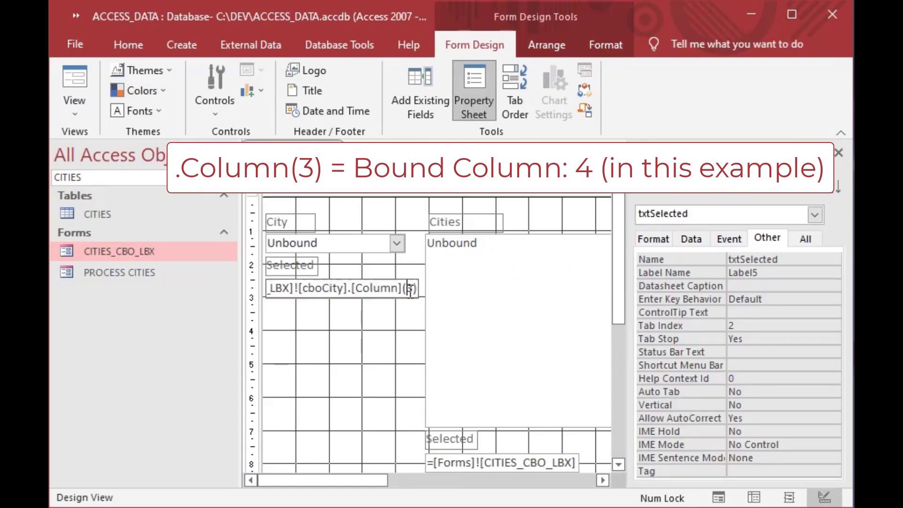
pyautogui.hotkey('shift', 'Right')
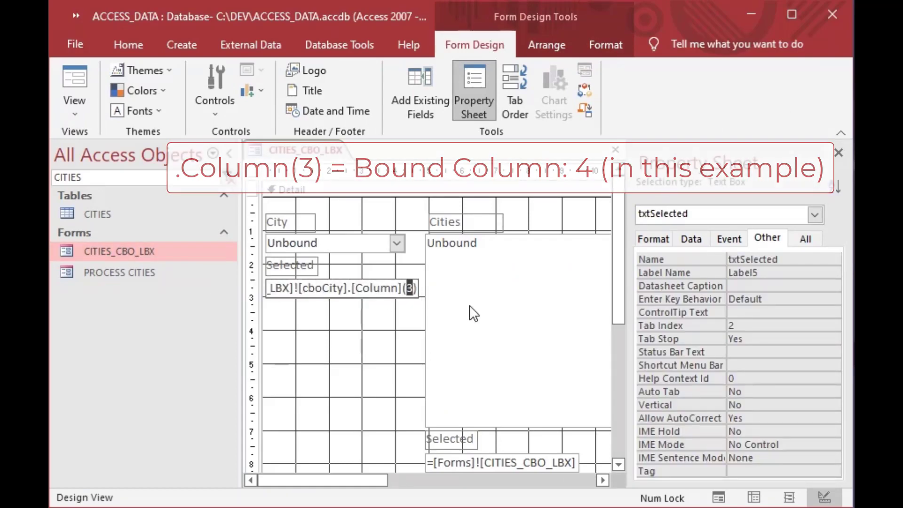
pyautogui.press('Delete')
pyautogui.press('Delete')
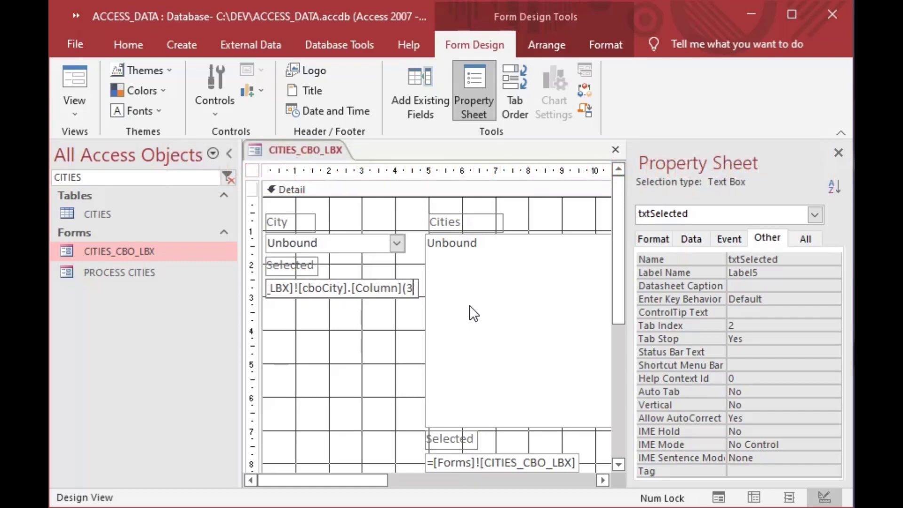
pyautogui.press('BackSpace')
pyautogui.press('BackSpace')
pyautogui.press('BackSpace')
pyautogui.press('BackSpace')
pyautogui.press('BackSpace')
pyautogui.press('BackSpace')
pyautogui.press('BackSpace')
pyautogui.press('BackSpace')
pyautogui.press('BackSpace')
pyautogui.press('BackSpace')
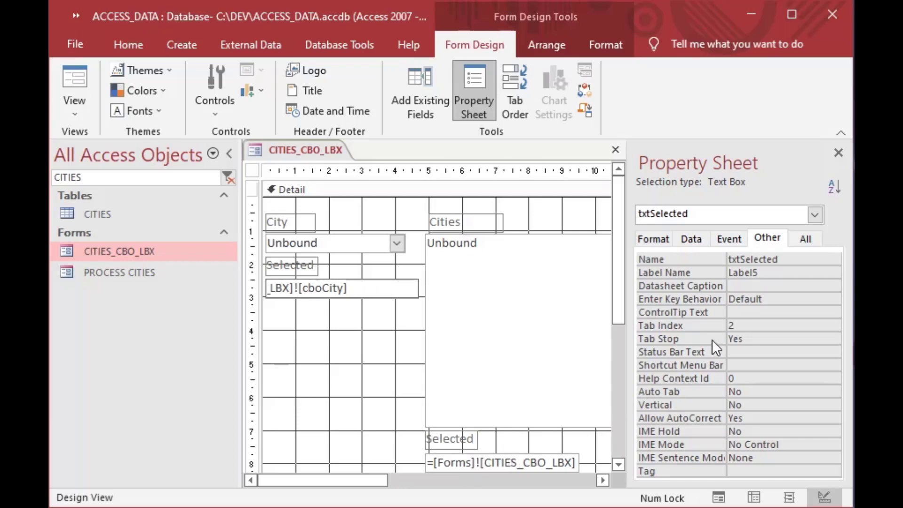
# Step: Examine the Bound Column property of cboCity and the shortened expression in txtSelected
pyautogui.click(697, 237)
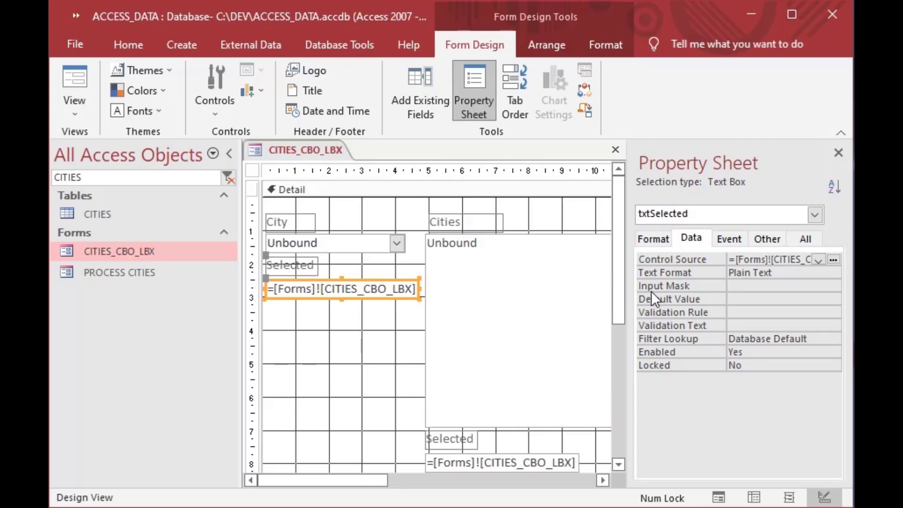
pyautogui.click(329, 308)
pyautogui.click(353, 247)
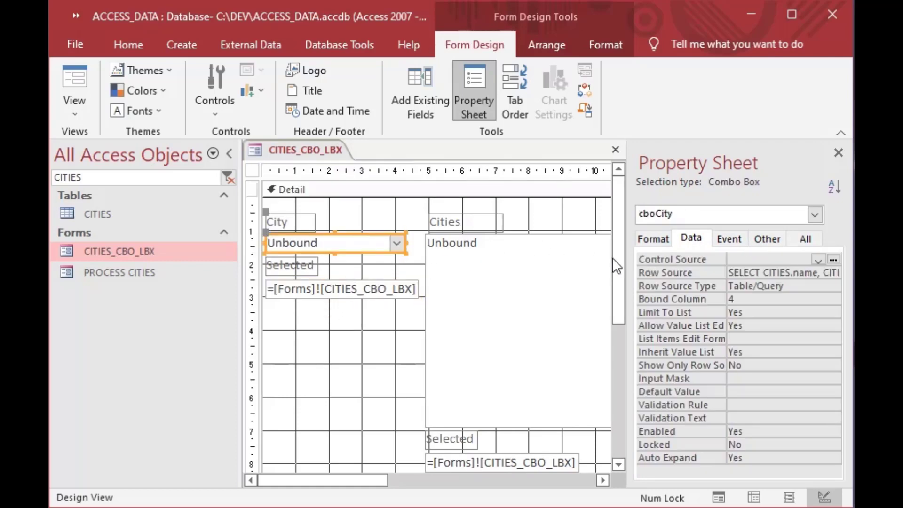
pyautogui.click(716, 301)
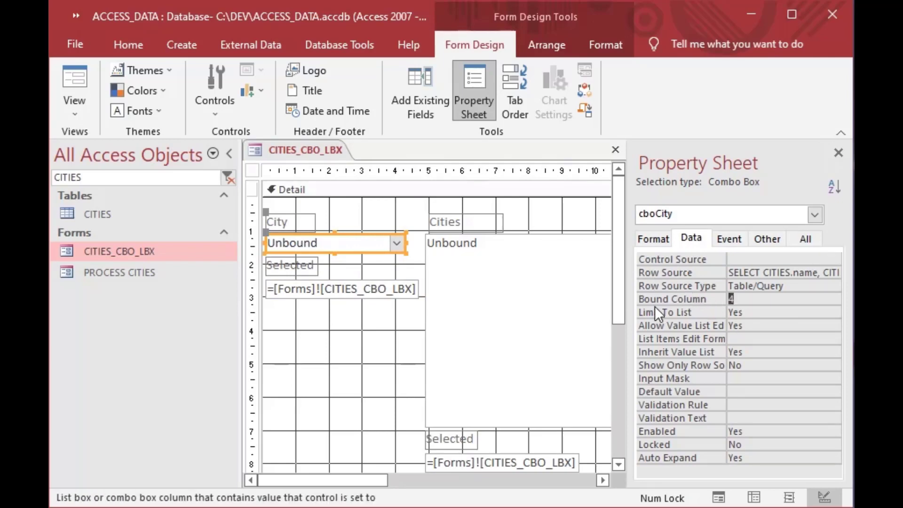
pyautogui.click(400, 293)
pyautogui.moveTo(400, 293); pyautogui.dragTo(439, 291)
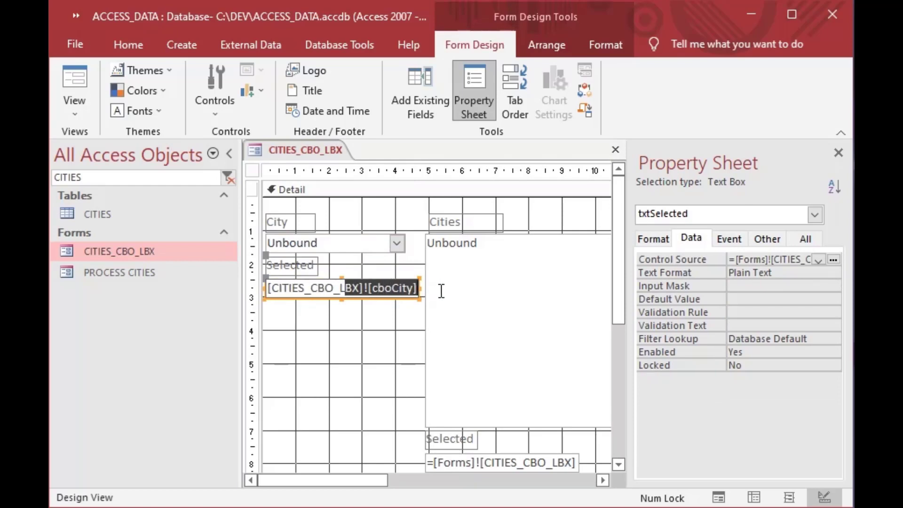
pyautogui.click(398, 309)
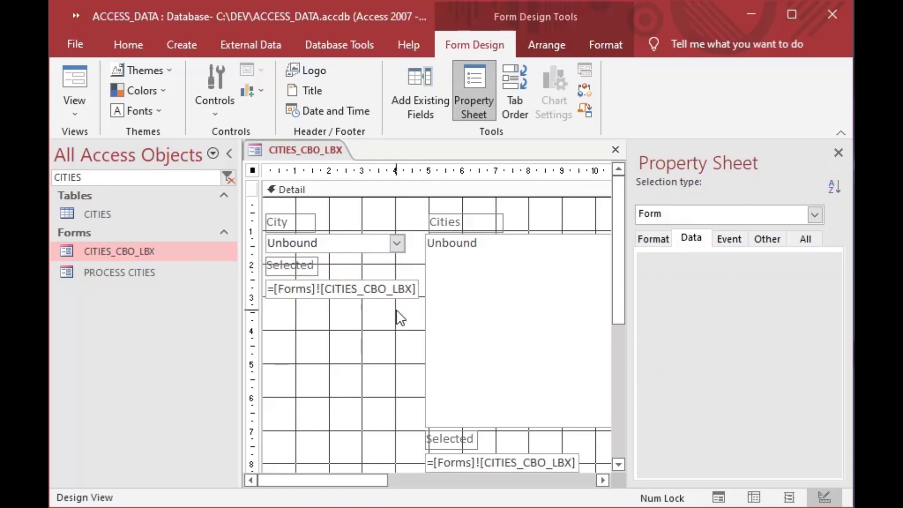
# Step: Remove .[Column](3) from the expression of the text box beneath the Cities list box so that it ends in [lbxCities]
pyautogui.click(512, 468)
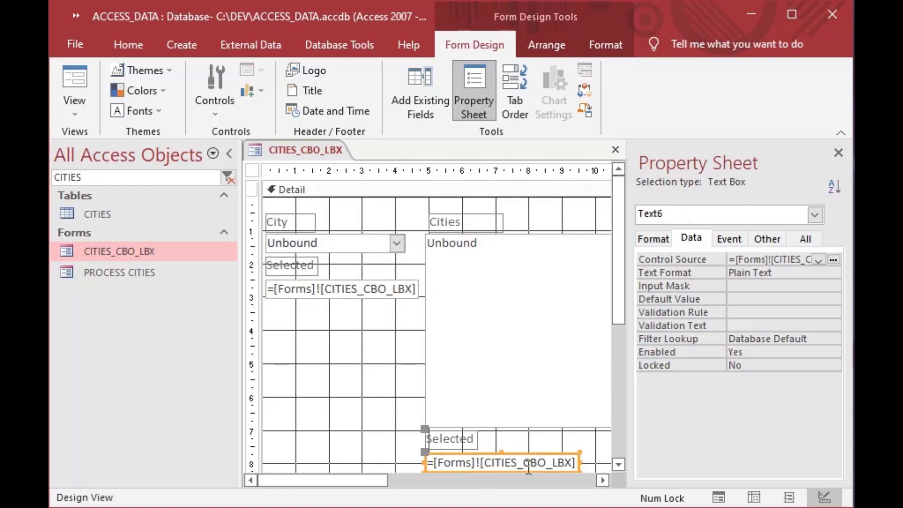
pyautogui.moveTo(555, 463)
pyautogui.mouseDown()
pyautogui.moveTo(601, 462)
pyautogui.moveTo(572, 462)
pyautogui.mouseUp()
pyautogui.click(581, 461)
pyautogui.click(548, 463)
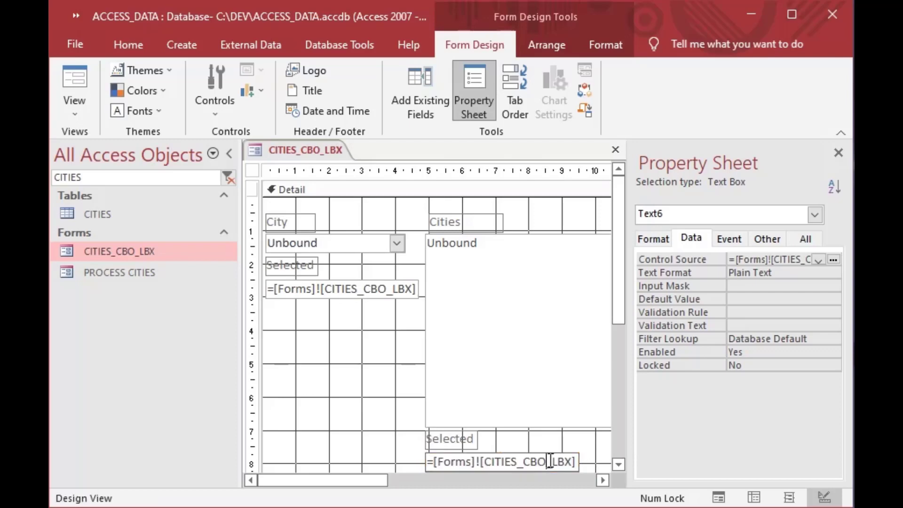
pyautogui.press('End')
pyautogui.press('BackSpace')
pyautogui.press('BackSpace')
pyautogui.press('BackSpace')
pyautogui.press('BackSpace')
pyautogui.press('BackSpace')
pyautogui.press('BackSpace')
pyautogui.press('BackSpace')
pyautogui.press('BackSpace')
pyautogui.press('BackSpace')
pyautogui.press('BackSpace')
pyautogui.press('BackSpace')
pyautogui.press('BackSpace')
pyautogui.press('BackSpace')
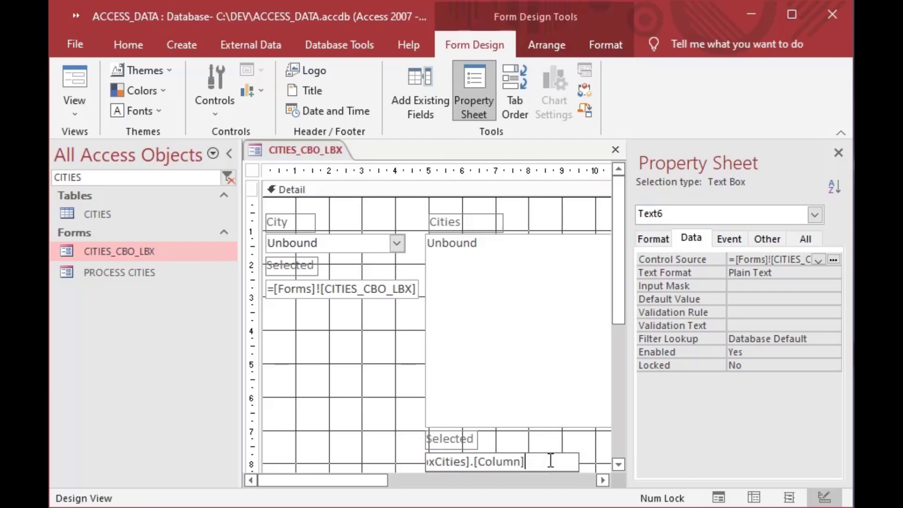
pyautogui.write('s]')
pyautogui.press('Return')
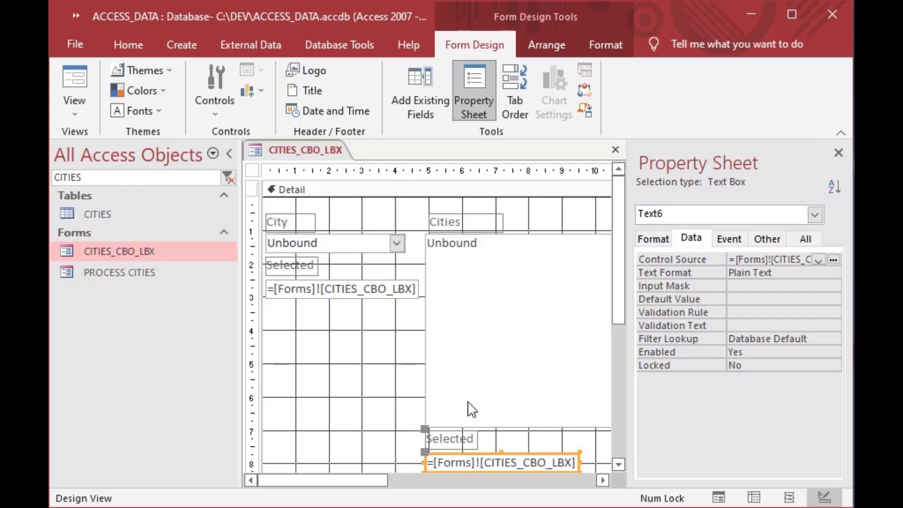
# Step: Return to Form view and choose Port Colborne and Thunder Bay in turn in the City combo box, checking the Selected value
pyautogui.click(82, 80)
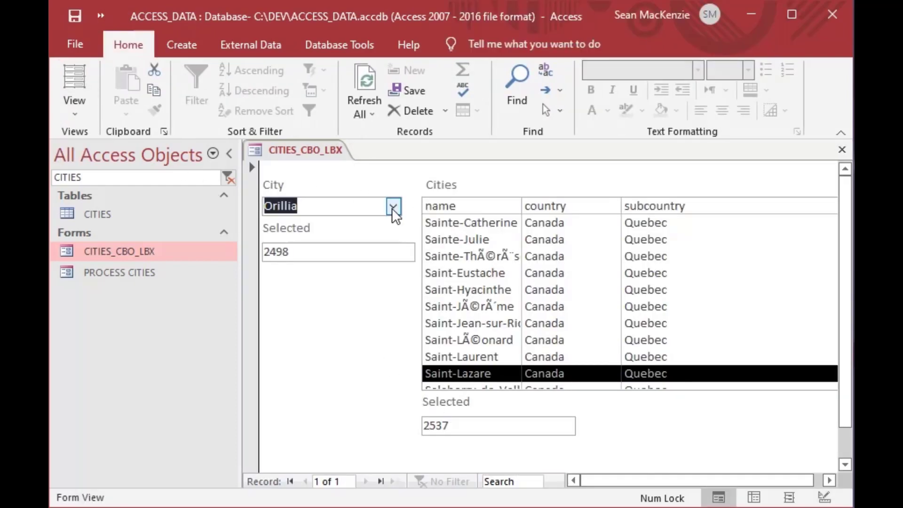
pyautogui.click(393, 207)
pyautogui.click(358, 360)
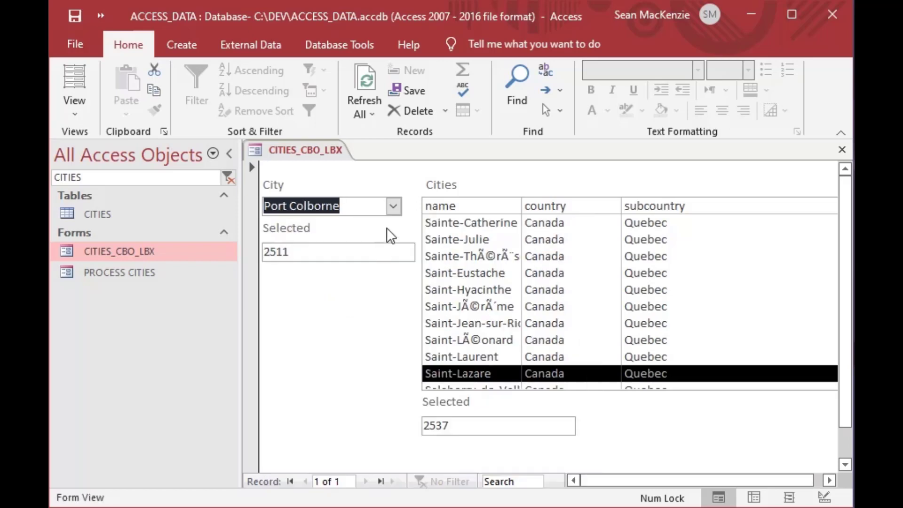
pyautogui.click(393, 207)
pyautogui.click(347, 430)
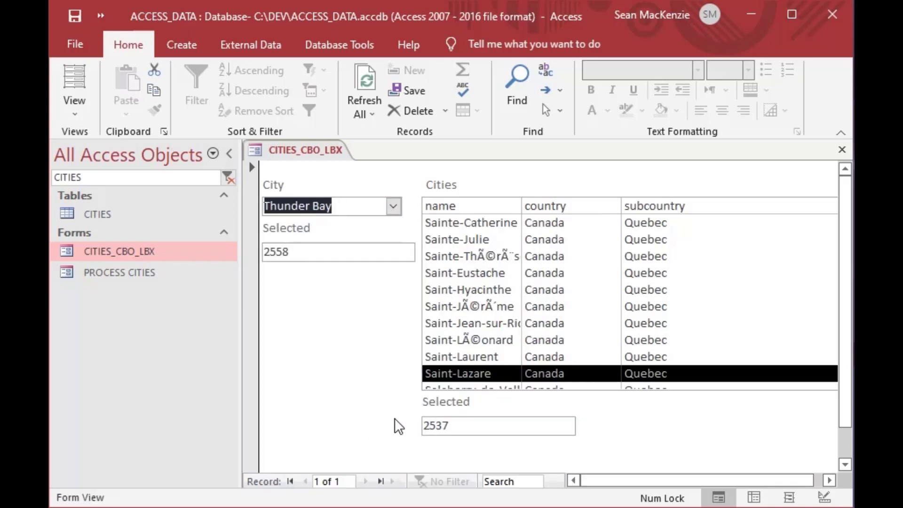
# Step: Step down row by row through the Cities list box to Varennes, watching the Selected value beneath it
pyautogui.click(550, 347)
pyautogui.press('Down')
pyautogui.press('Down')
pyautogui.press('Down')
pyautogui.press('Down')
pyautogui.press('Down')
pyautogui.press('Down')
pyautogui.press('Down')
pyautogui.press('Down')
pyautogui.press('Down')
pyautogui.press('Down')
pyautogui.press('Down')
pyautogui.press('Down')
pyautogui.press('Down')
pyautogui.press('Down')
pyautogui.press('Down')
pyautogui.press('Down')
pyautogui.press('Down')
pyautogui.press('Down')
pyautogui.press('Down')
pyautogui.press('Down')
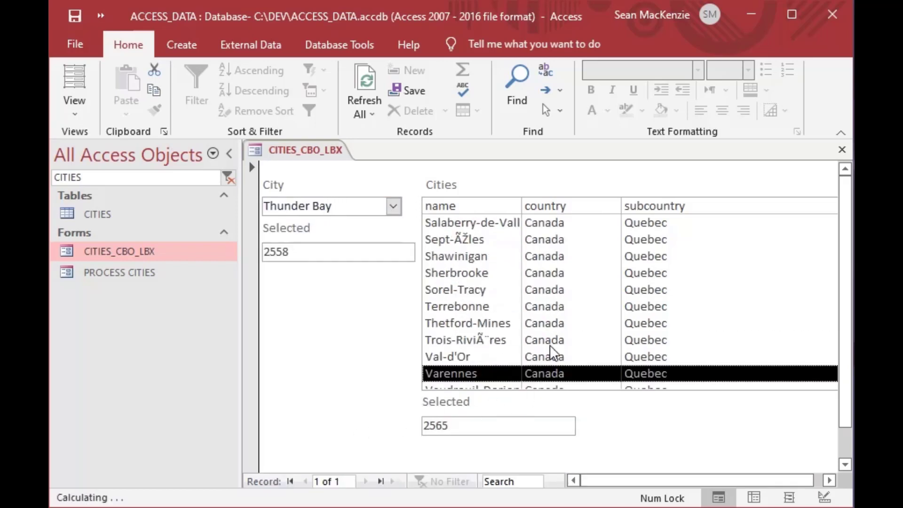
# Step: Step back up through the rows of the Cities list box to Airdrie, watching the Selected value beneath it
pyautogui.press('Up')
pyautogui.press('Up')
pyautogui.press('Up')
pyautogui.press('Up')
pyautogui.press('Up')
pyautogui.press('Up')
pyautogui.press('Up')
pyautogui.press('Up')
pyautogui.press('Up')
pyautogui.press('Up')
pyautogui.press('Up')
pyautogui.press('Up')
pyautogui.press('Up')
pyautogui.press('Up')
pyautogui.press('Up')
pyautogui.press('Up')
pyautogui.press('Up')
pyautogui.press('Up')
pyautogui.press('Up')
pyautogui.press('Up')
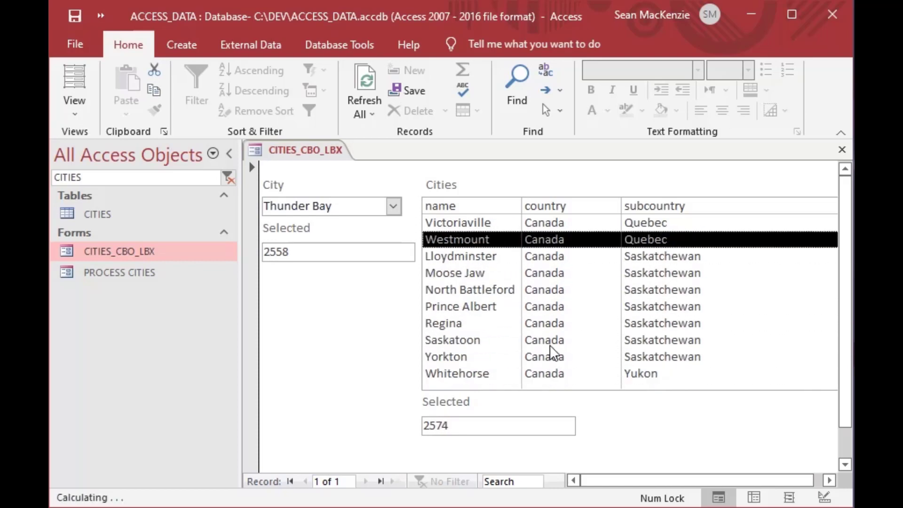
pyautogui.press('Up')
pyautogui.press('Up')
pyautogui.press('Up')
pyautogui.press('Up')
pyautogui.press('Up')
pyautogui.press('Up')
pyautogui.press('Up')
pyautogui.press('Up')
pyautogui.press('Up')
pyautogui.press('Up')
pyautogui.press('Up')
pyautogui.press('Up')
pyautogui.press('Up')
pyautogui.press('Up')
pyautogui.press('Up')
pyautogui.press('Up')
pyautogui.press('Up')
pyautogui.press('Up')
pyautogui.press('Up')
pyautogui.press('Up')
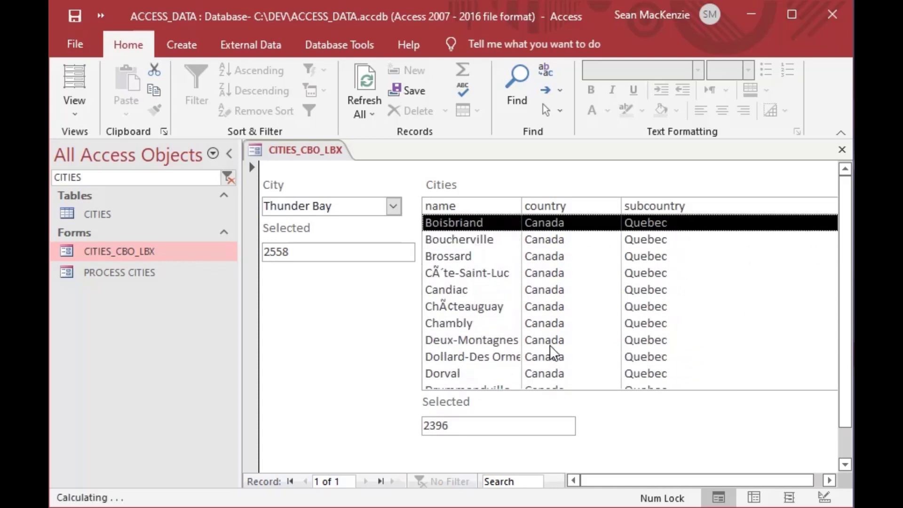
pyautogui.press('Up')
pyautogui.press('Up')
pyautogui.press('Up')
pyautogui.press('Up')
pyautogui.press('Up')
pyautogui.press('Up')
pyautogui.press('Up')
pyautogui.press('Up')
pyautogui.press('Up')
pyautogui.press('Up')
pyautogui.press('Up')
pyautogui.press('Up')
pyautogui.press('Up')
pyautogui.press('Up')
pyautogui.press('Up')
pyautogui.press('Up')
pyautogui.press('Up')
pyautogui.press('Up')
pyautogui.press('Up')
pyautogui.press('Up')
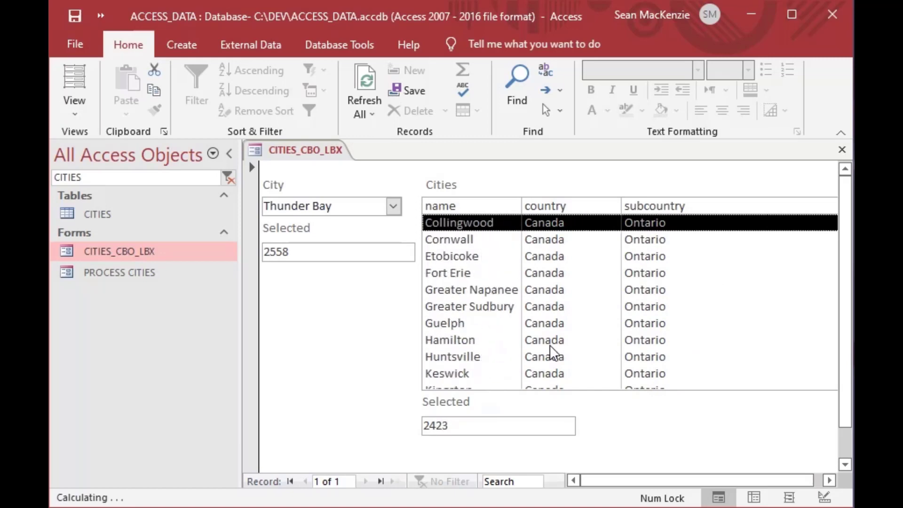
pyautogui.press('Up')
pyautogui.press('Up')
pyautogui.press('Up')
pyautogui.press('Up')
pyautogui.press('Up')
pyautogui.press('Up')
pyautogui.press('Up')
pyautogui.press('Up')
pyautogui.press('Up')
pyautogui.press('Up')
pyautogui.press('Up')
pyautogui.press('Up')
pyautogui.press('Up')
pyautogui.press('Up')
pyautogui.press('Up')
pyautogui.press('Up')
pyautogui.press('Up')
pyautogui.press('Up')
pyautogui.press('Up')
pyautogui.press('Up')
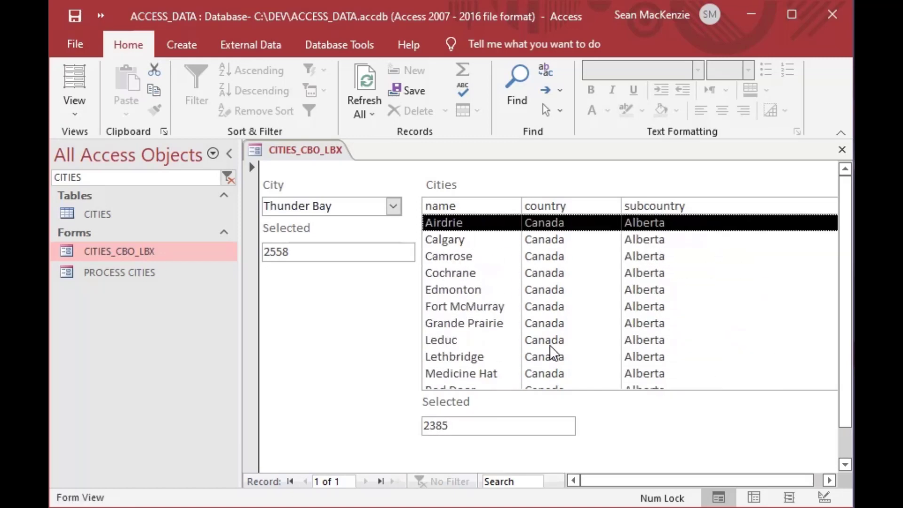
# Step: Step down through the Cities list box to Collingwood, Ontario, checking the Selected value for each row
pyautogui.press('Down')
pyautogui.press('Down')
pyautogui.press('Down')
pyautogui.press('Down')
pyautogui.press('Down')
pyautogui.press('Down')
pyautogui.press('Down')
pyautogui.press('Down')
pyautogui.press('Down')
pyautogui.press('Down')
pyautogui.press('Down')
pyautogui.press('Down')
pyautogui.press('Down')
pyautogui.press('Down')
pyautogui.press('Down')
pyautogui.press('Down')
pyautogui.press('Down')
pyautogui.press('Down')
pyautogui.press('Down')
pyautogui.press('Down')
pyautogui.press('Down')
pyautogui.press('Down')
pyautogui.press('Down')
pyautogui.press('Down')
pyautogui.press('Down')
pyautogui.press('Down')
pyautogui.press('Down')
pyautogui.press('Down')
pyautogui.press('Down')
pyautogui.press('Down')
pyautogui.press('Down')
pyautogui.press('Down')
pyautogui.press('Down')
pyautogui.press('Down')
pyautogui.press('Down')
pyautogui.press('Down')
pyautogui.press('Down')
pyautogui.press('Down')
pyautogui.press('Down')
pyautogui.press('Down')
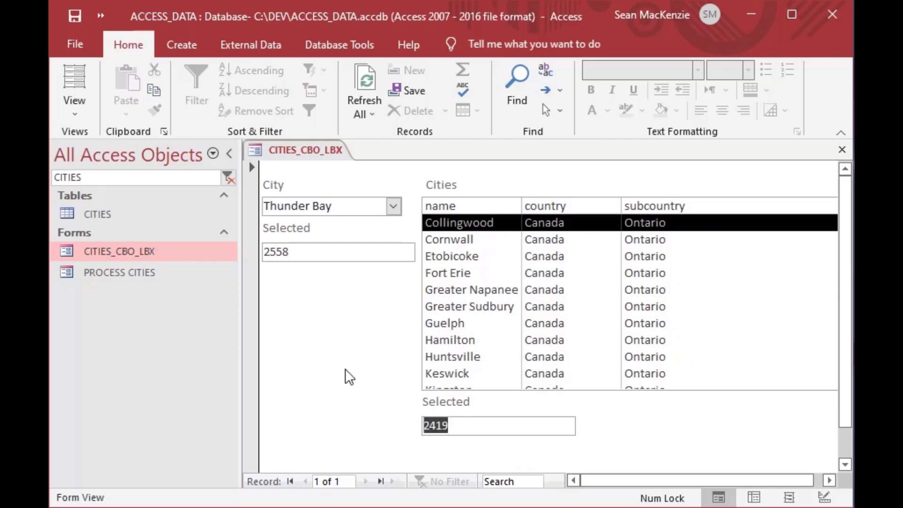
# Step: Open the Immediate window and evaluate ?Forms!CITIES_CBO_LBX!cboCity.Column(1)
pyautogui.moveTo(304, 255); pyautogui.dragTo(249, 252)
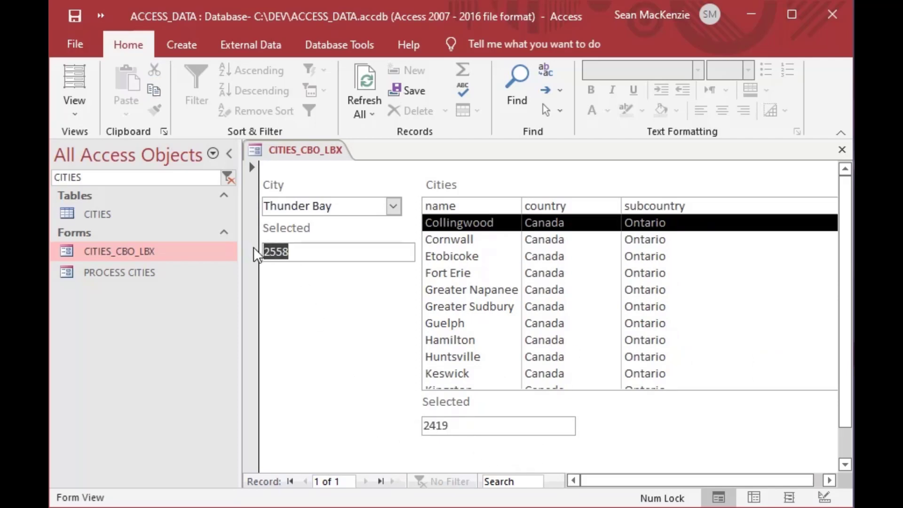
pyautogui.hotkey('ctrl', 'g')
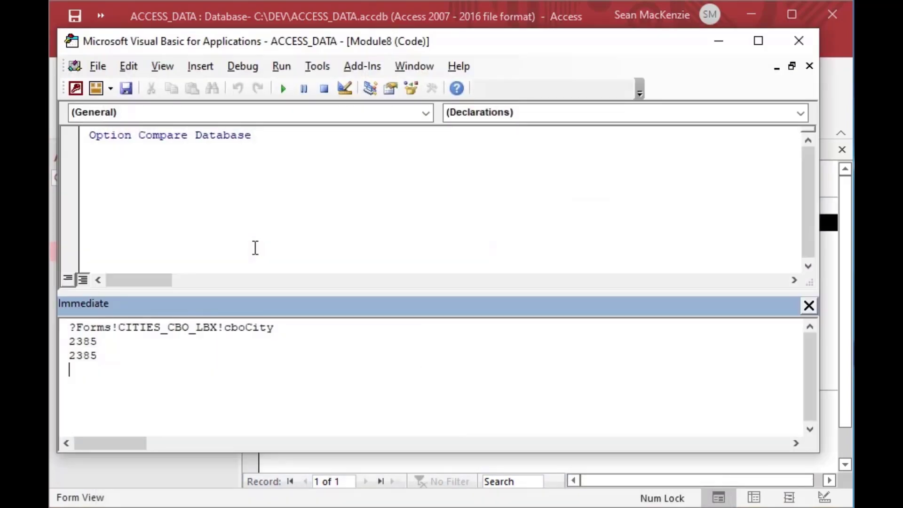
pyautogui.click(105, 342)
pyautogui.click(301, 331)
pyautogui.write('.Column(1)')
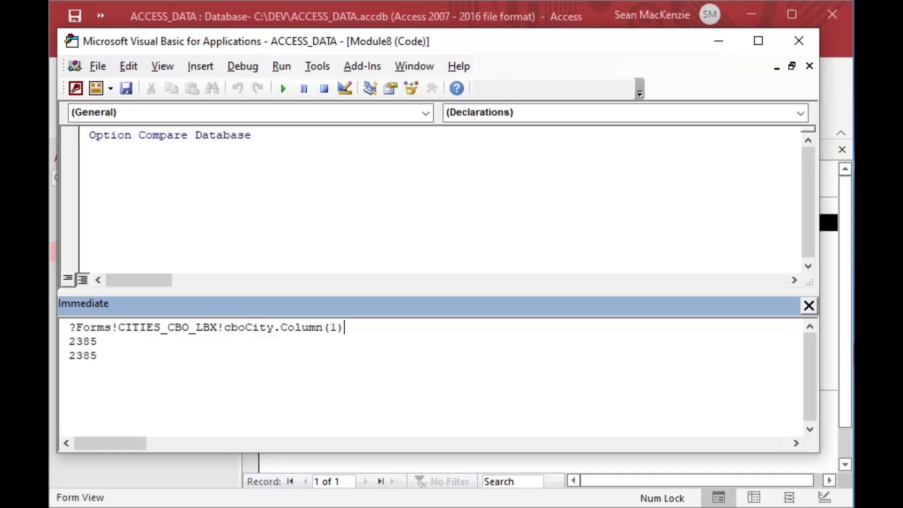
pyautogui.press('Return')
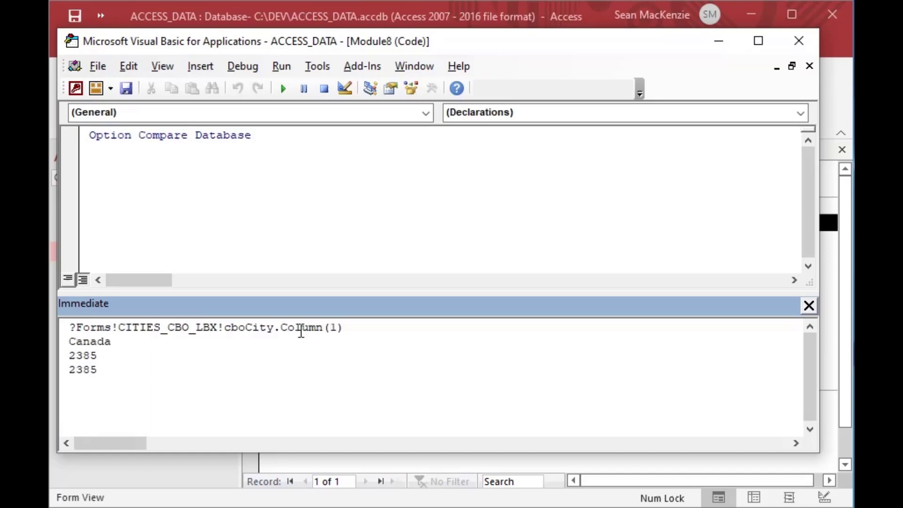
# Step: Re-evaluate the cboCity expression in the Immediate window with column index 2 and with index 0
pyautogui.click(337, 328)
pyautogui.press('BackSpace')
pyautogui.write('2')
pyautogui.press('Return')
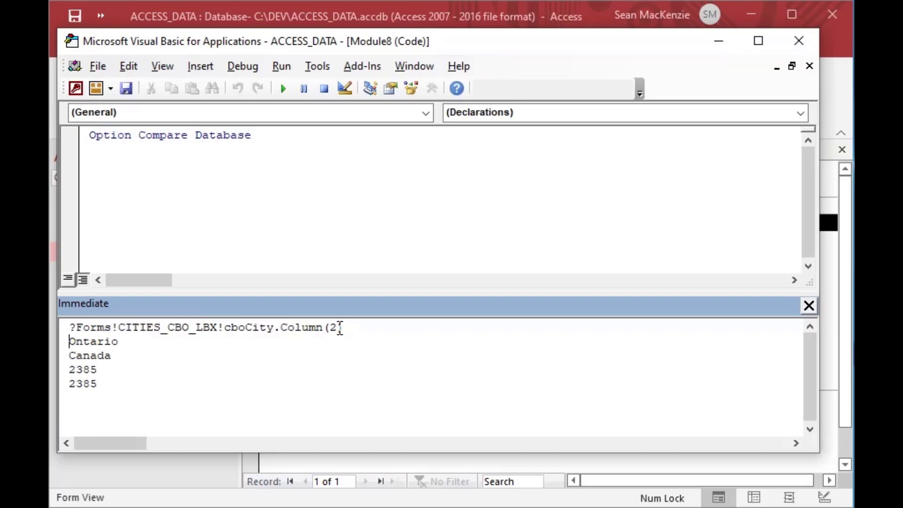
pyautogui.click(339, 328)
pyautogui.press('BackSpace')
pyautogui.write('0')
pyautogui.press('Return')
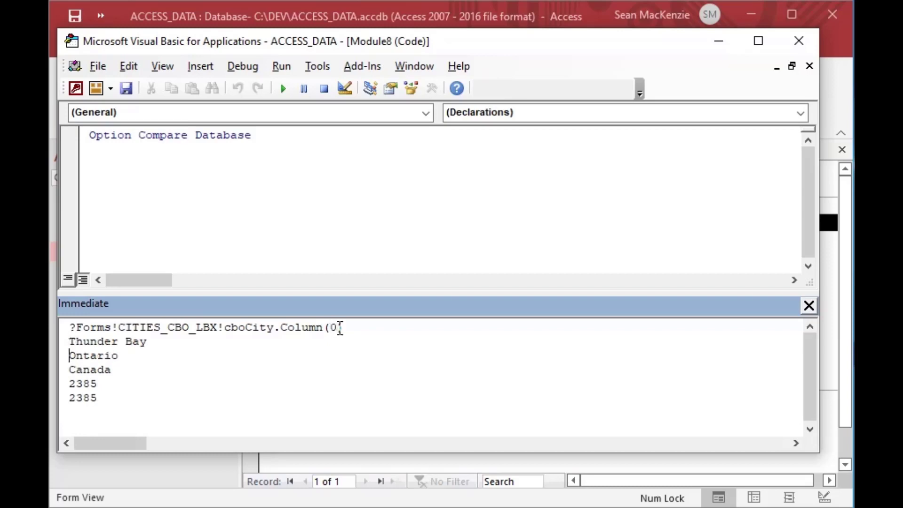
# Step: Evaluate the cboCity expression with the out-of-range column index 4, followed by index 3
pyautogui.click(340, 328)
pyautogui.press('BackSpace')
pyautogui.write('4')
pyautogui.press('Return')
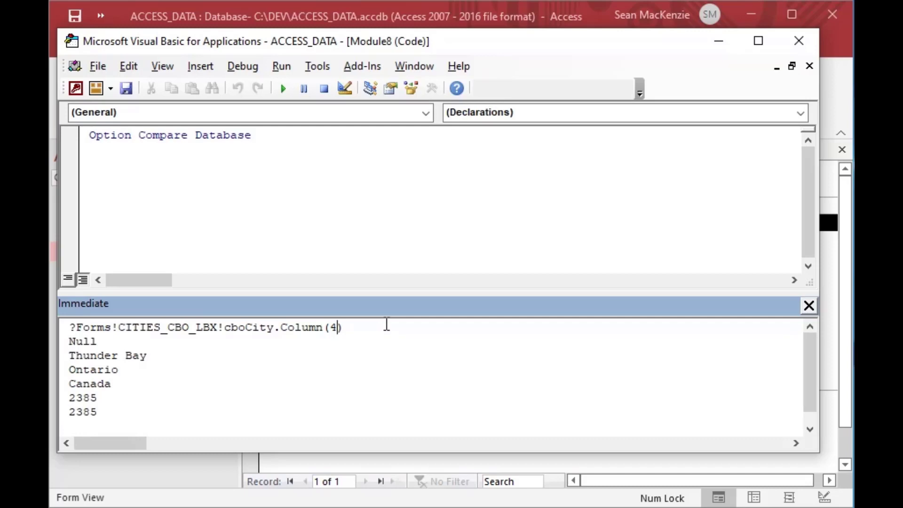
pyautogui.press('BackSpace')
pyautogui.write('3')
pyautogui.press('Return')
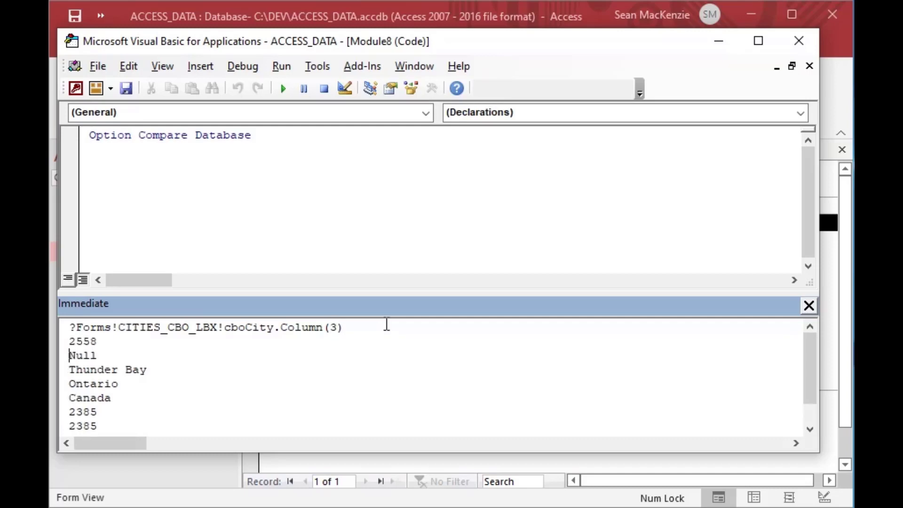
pyautogui.doubleClick(333, 327)
pyautogui.click(358, 328)
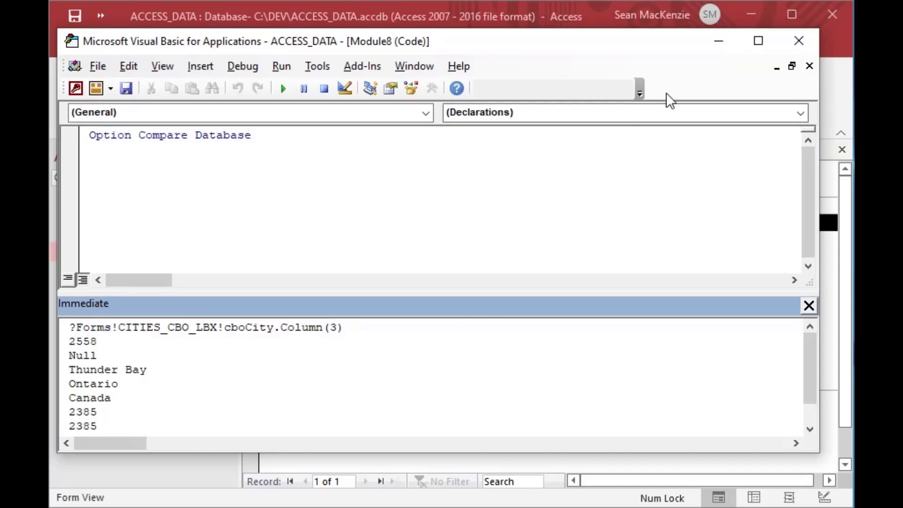
# Step: Return to the CITIES_CBO_LBX form, check the columns of the City combo box list and select Etobicoke in the Cities list box
pyautogui.click(719, 43)
pyautogui.click(396, 209)
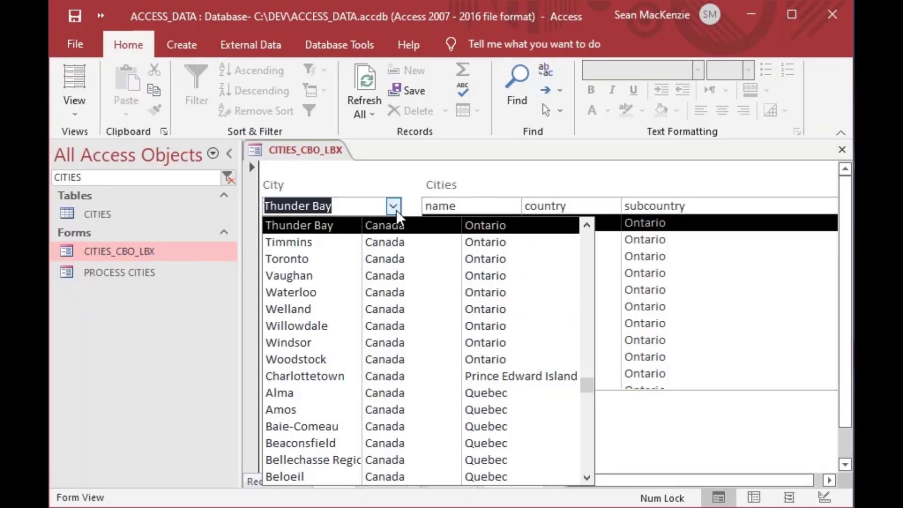
pyautogui.click(396, 210)
pyautogui.click(524, 257)
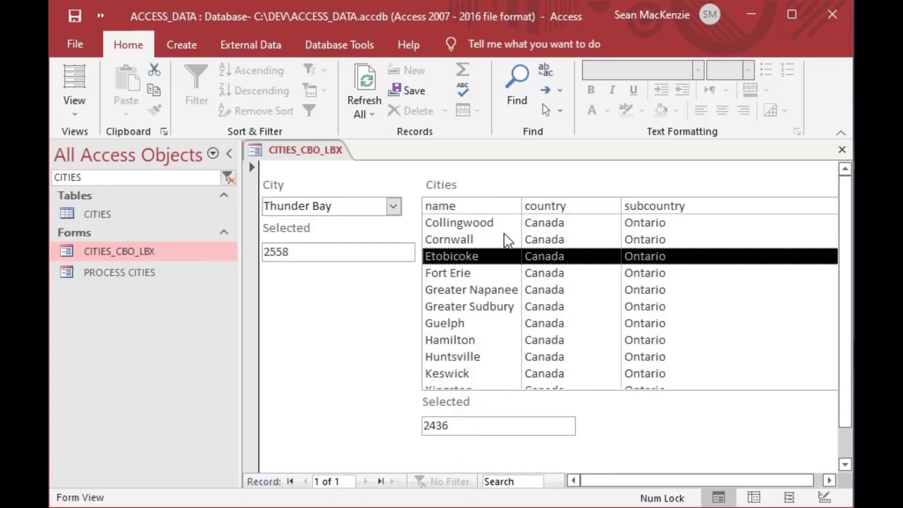